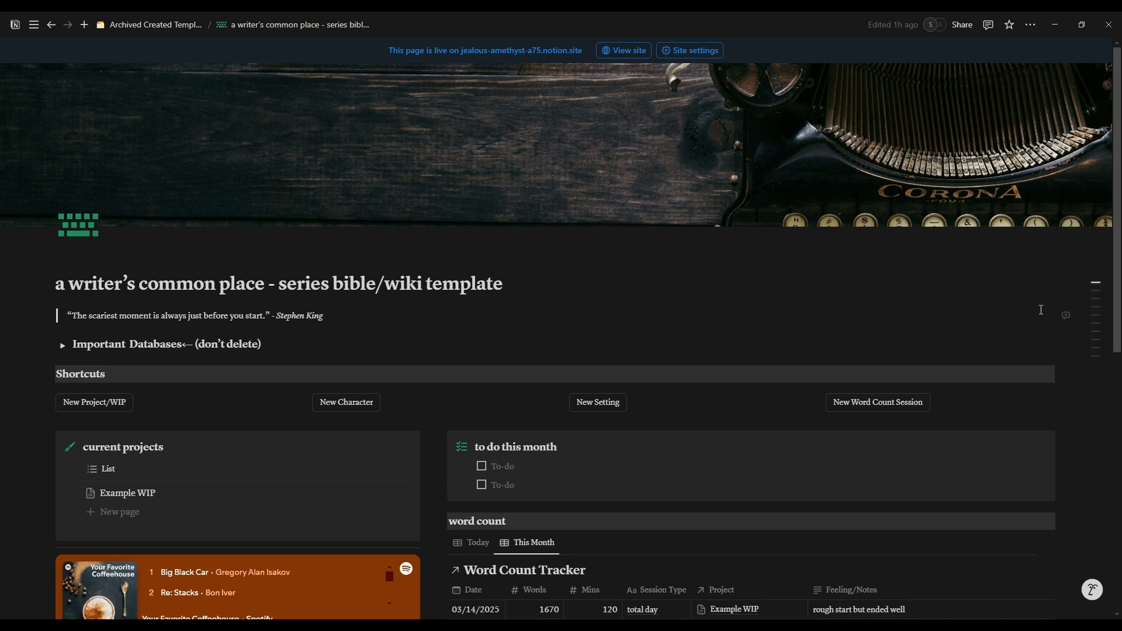
Step: Look over the writer's template dashboard, from its shortcuts and project list through the word count tracker to the collapsed sections
scroll(1075, 362, "down", 3)
scroll(1076, 362, "down", 5)
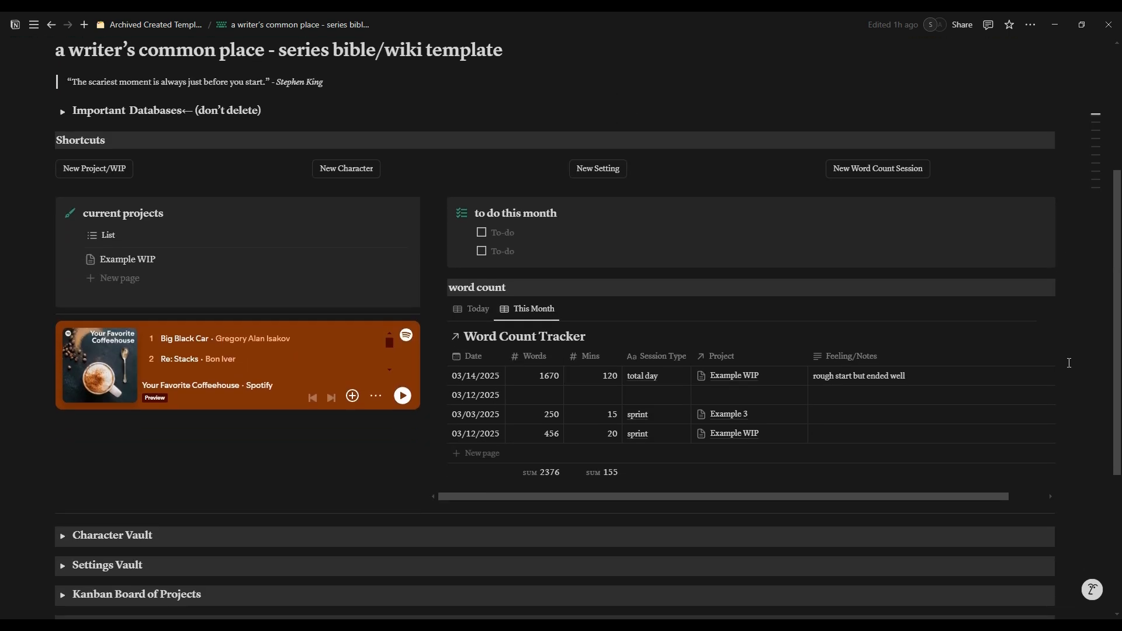
scroll(1070, 363, "down", 2)
scroll(1070, 363, "up", 2)
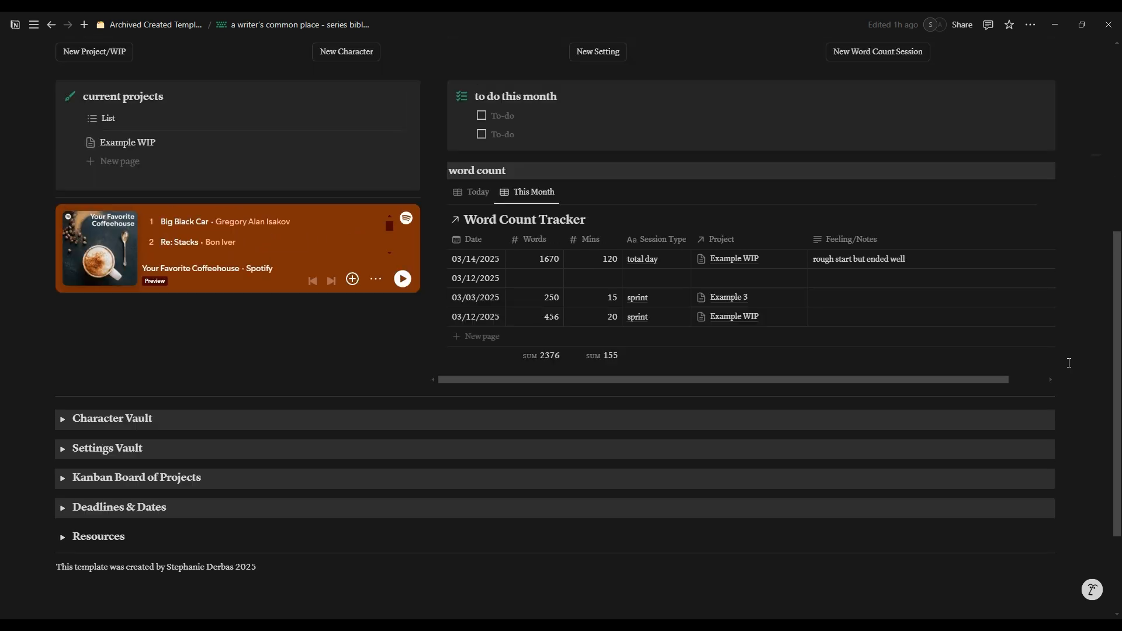
scroll(1069, 363, "up", 2)
scroll(1069, 363, "up", 1)
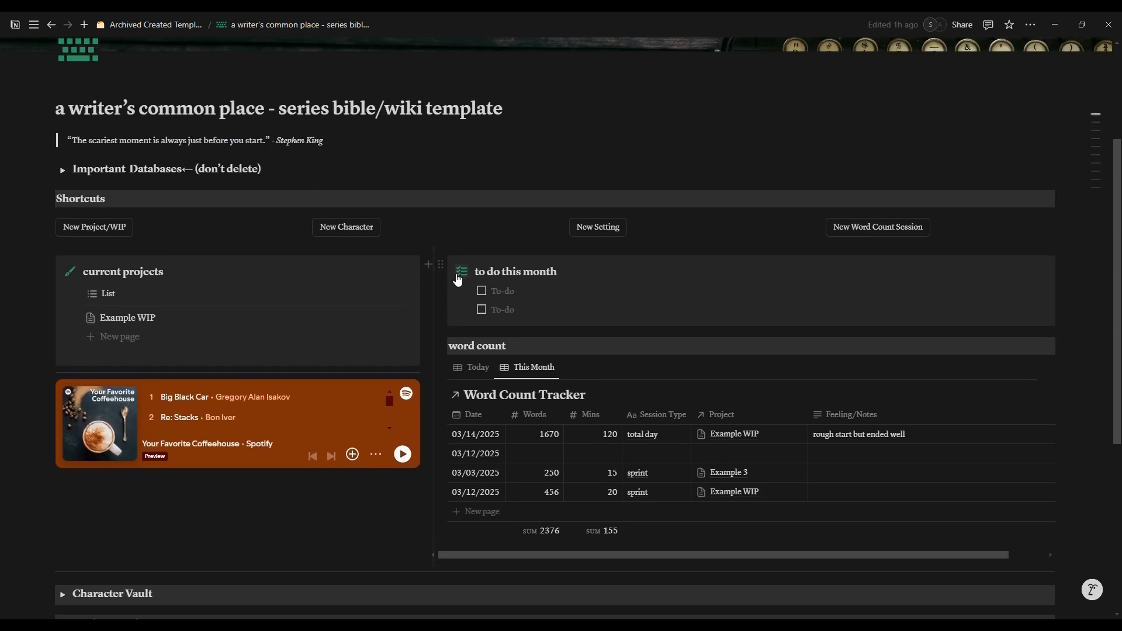
Step: Expand and collapse the Important Databases and Character Vault sections to check what they contain
mouse_move(5, 169)
left_click(64, 172)
left_click(63, 172)
scroll(67, 178, "down", 4)
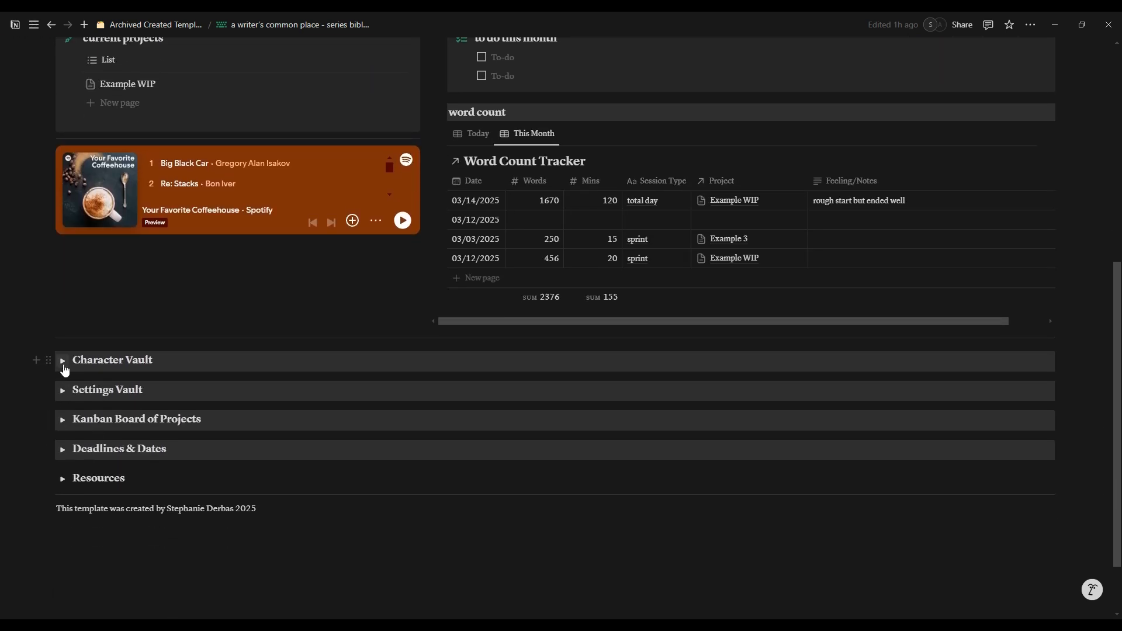
left_click(64, 367)
left_click(65, 367)
scroll(213, 401, "up", 4)
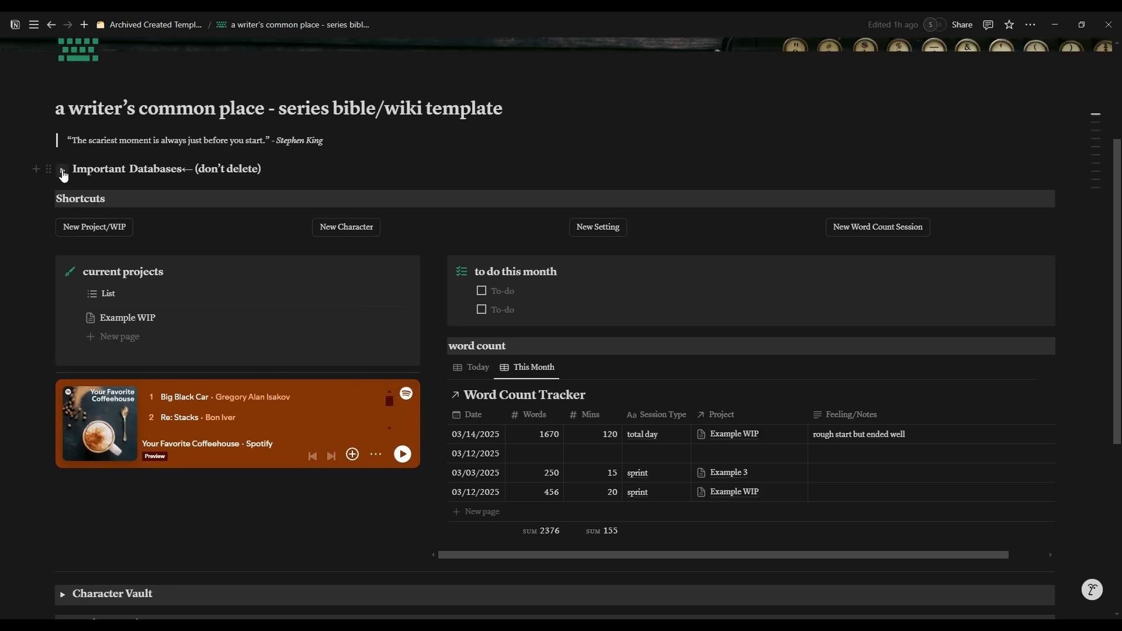
left_click(62, 170)
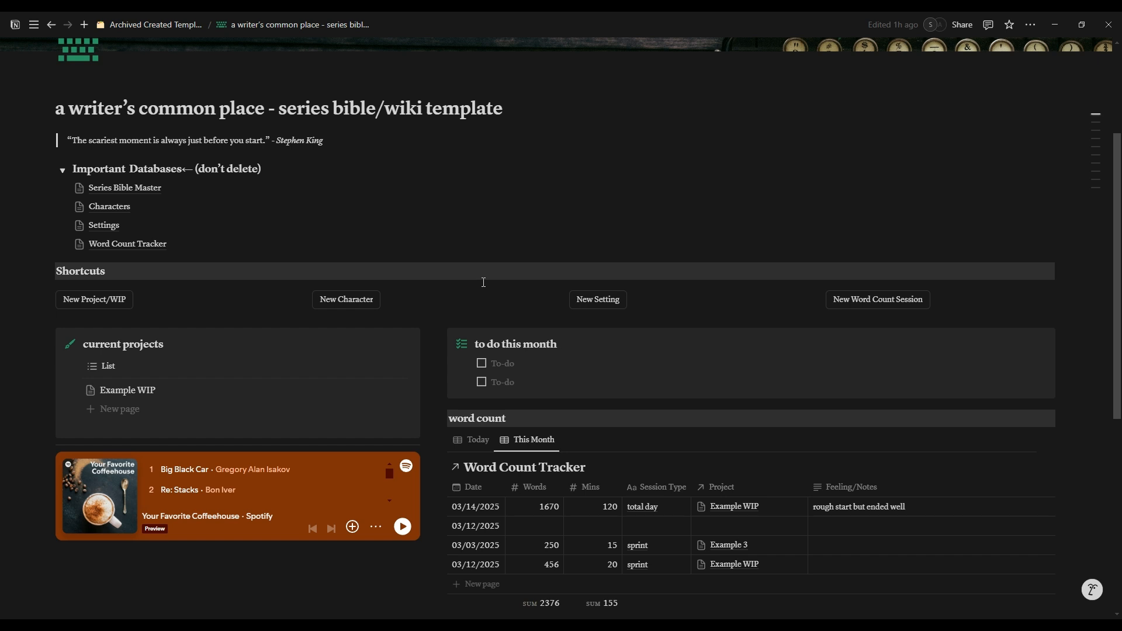
left_click(62, 169)
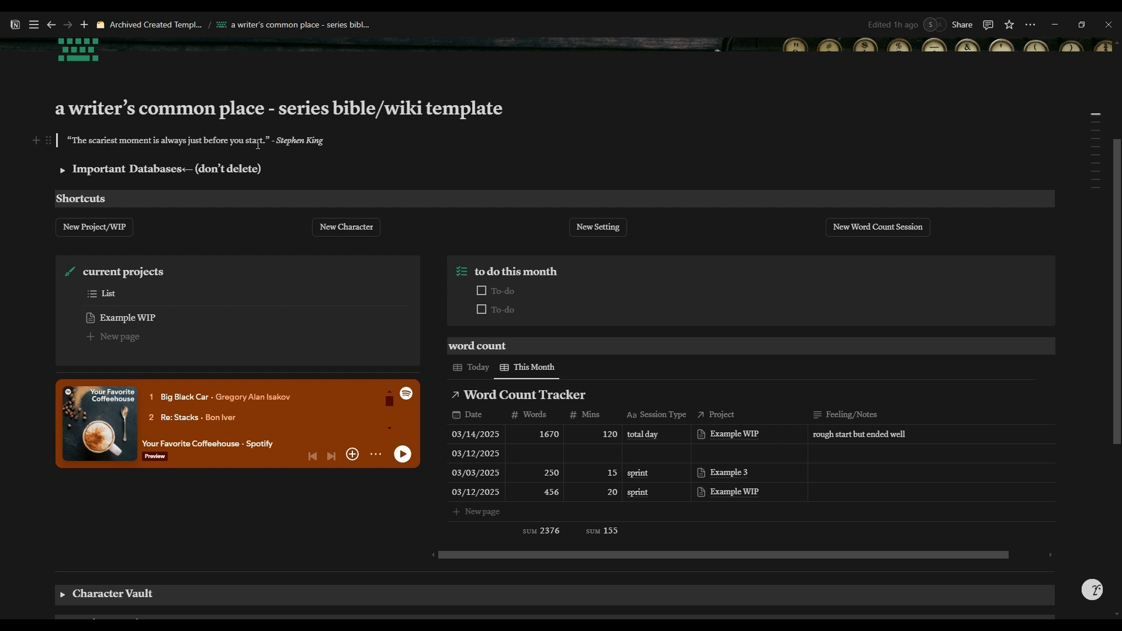
Step: View the block actions of the Stephen King quote and the icon choices for the page
left_click(327, 141)
left_click(50, 143)
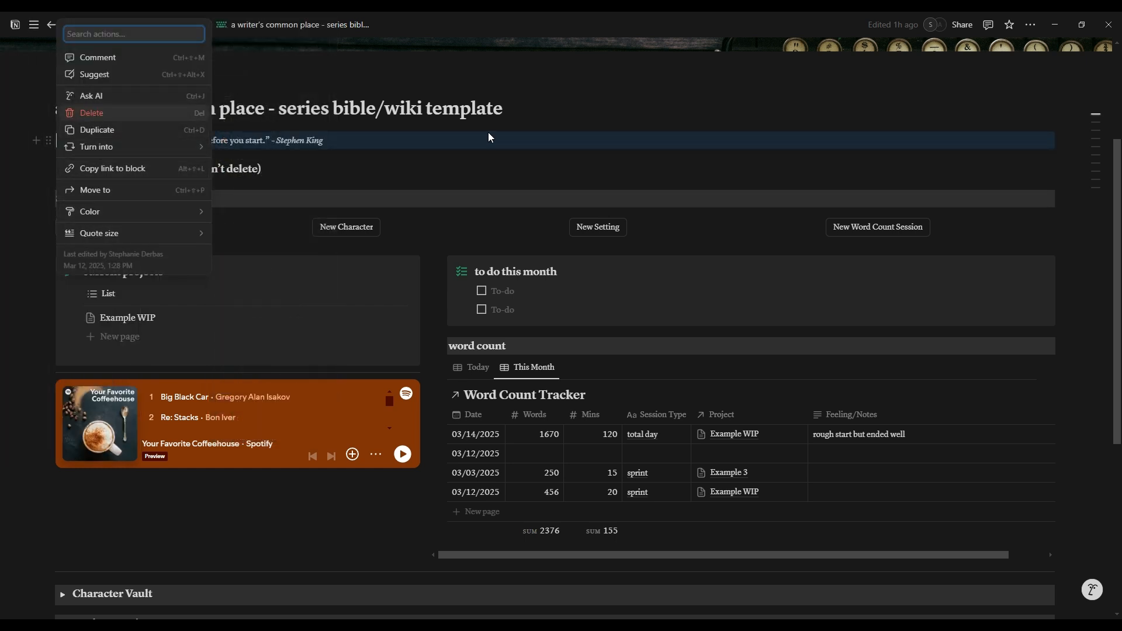
left_click(496, 175)
scroll(468, 146, "up", 3)
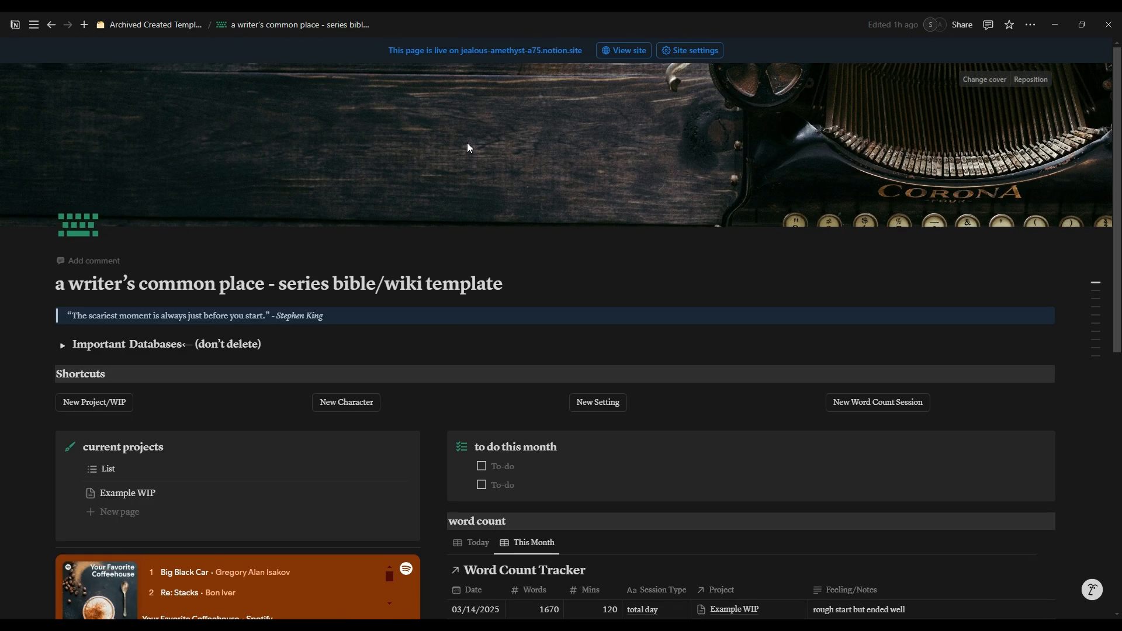
key("Return")
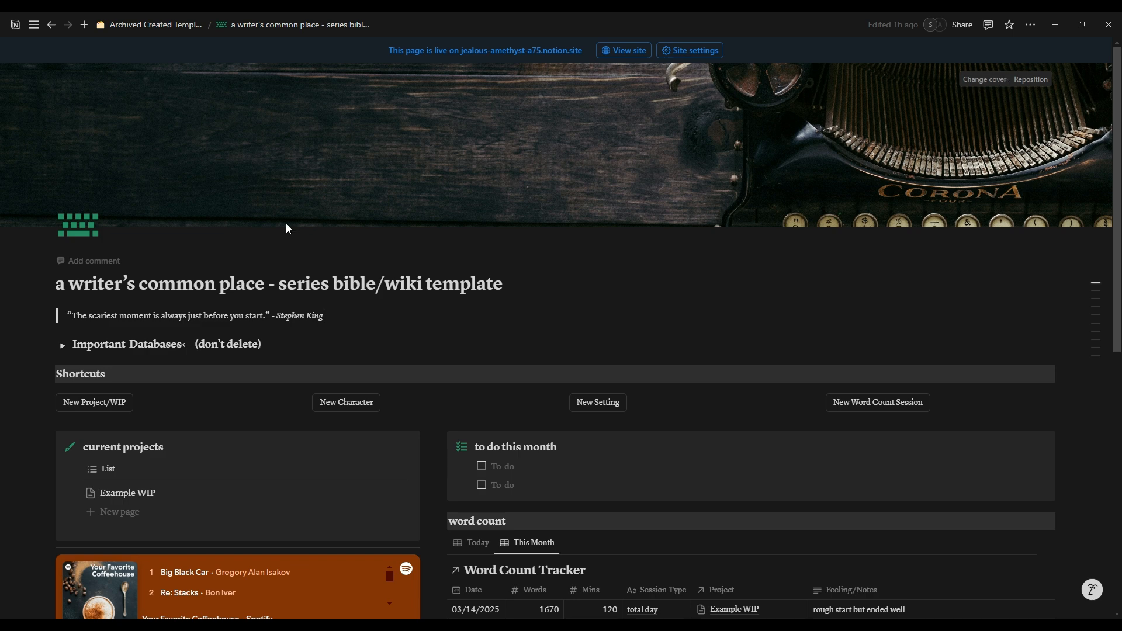
left_click(79, 234)
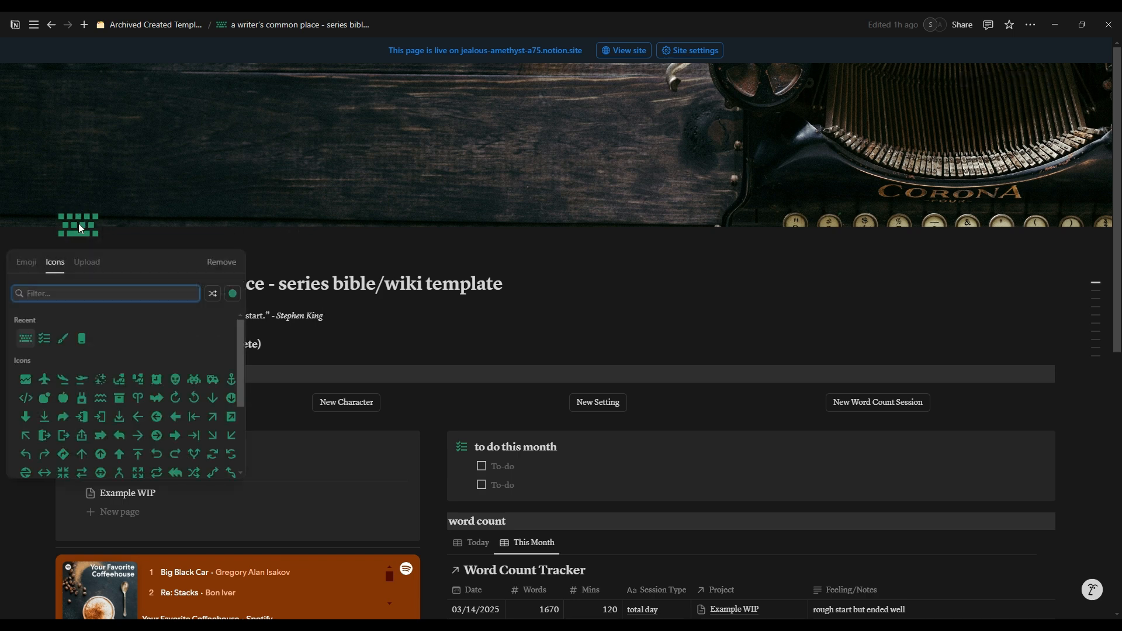
left_click(442, 171)
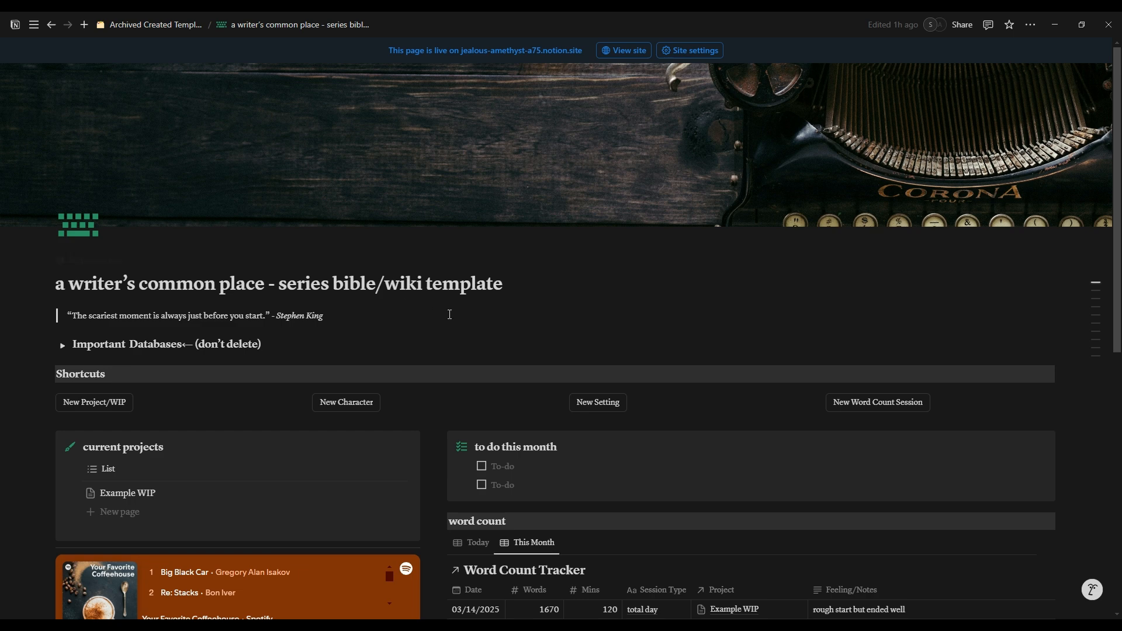
Step: Show the current projects list's filter and view the options of its Status condition
scroll(73, 281, "down", 3)
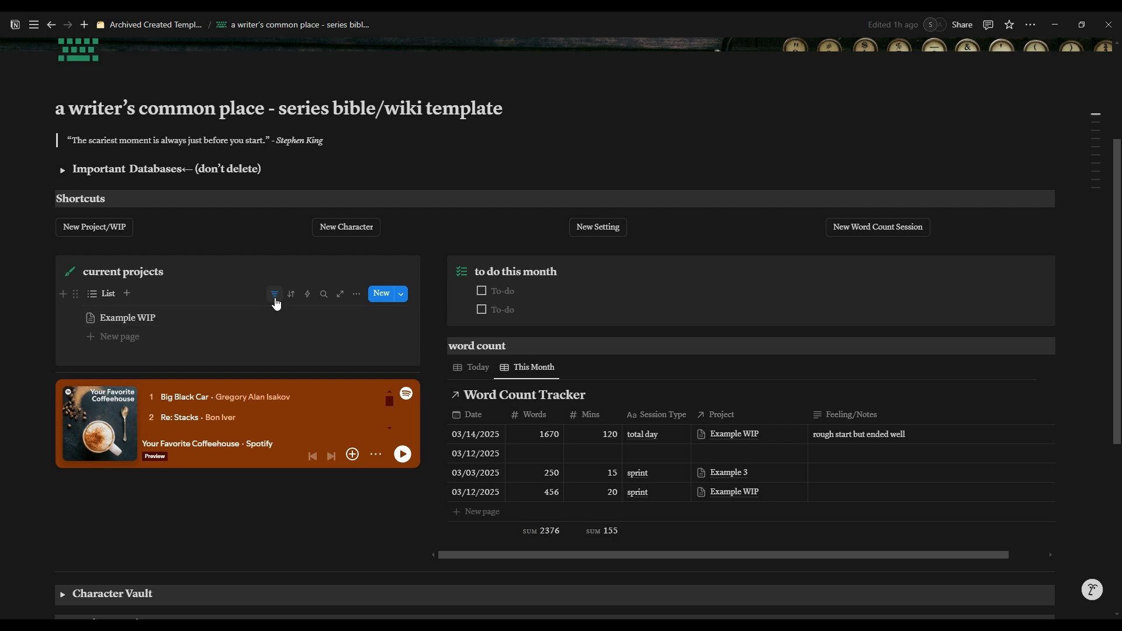
left_click(275, 294)
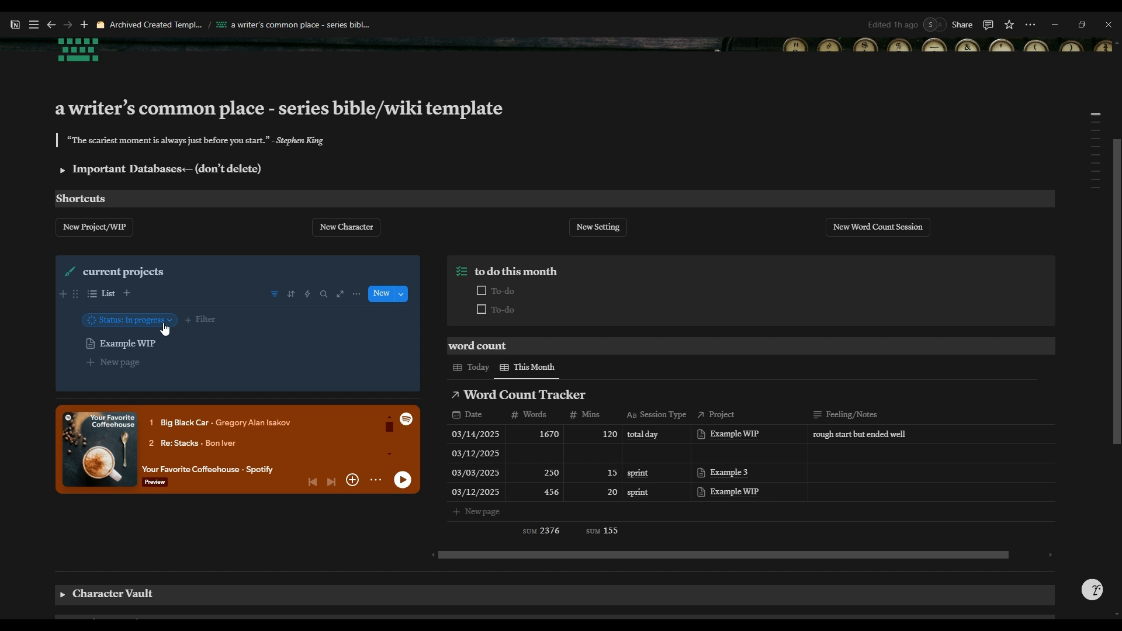
left_click(165, 327)
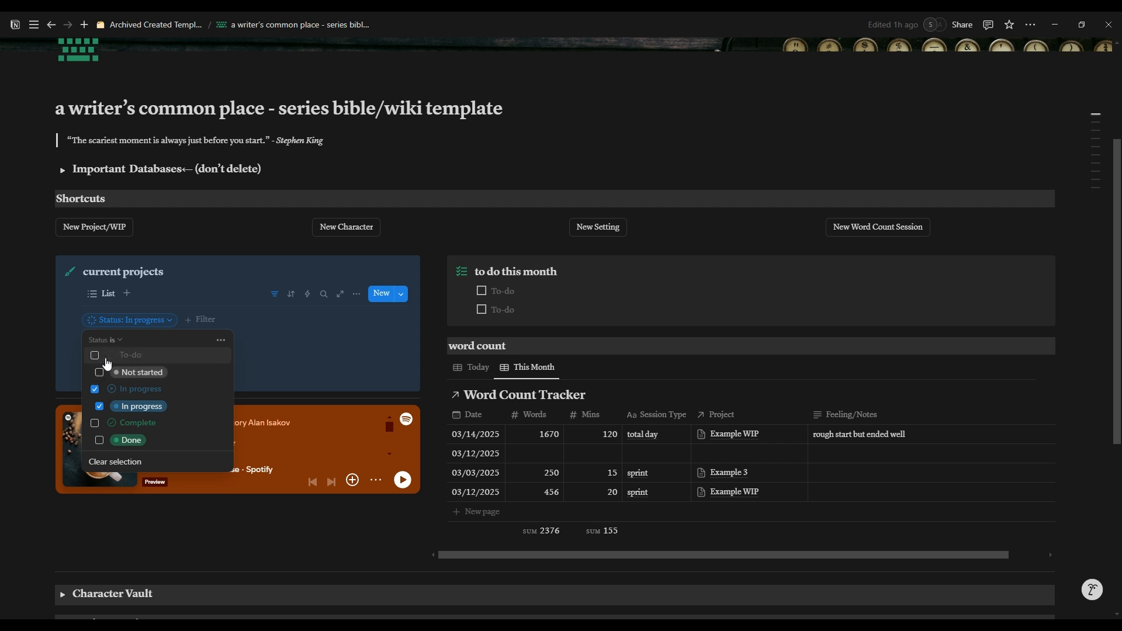
left_click(340, 248)
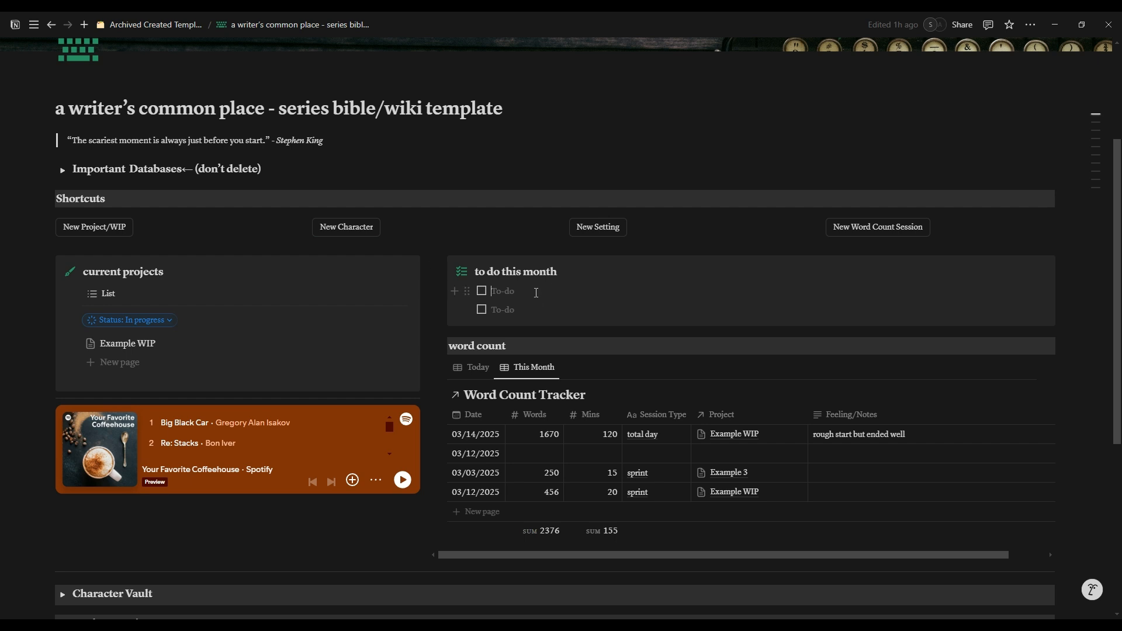
Step: Try out the first checkbox of the monthly to-do list with the text "to do" and clear it again
type("to do")
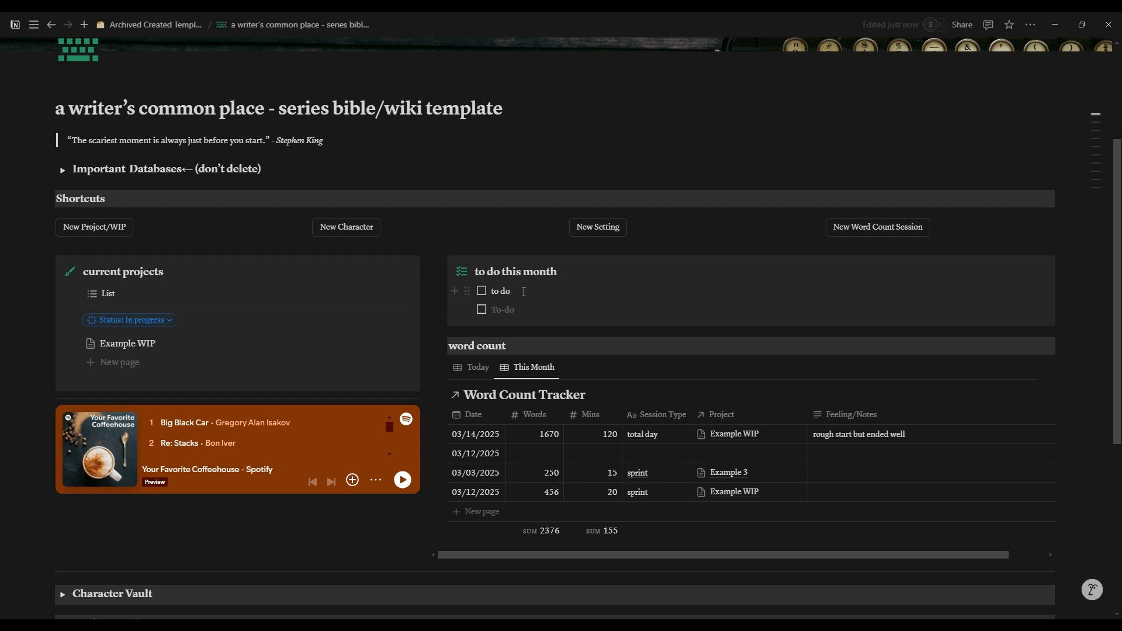
left_click_drag(493, 291, 523, 292)
key("BackSpace")
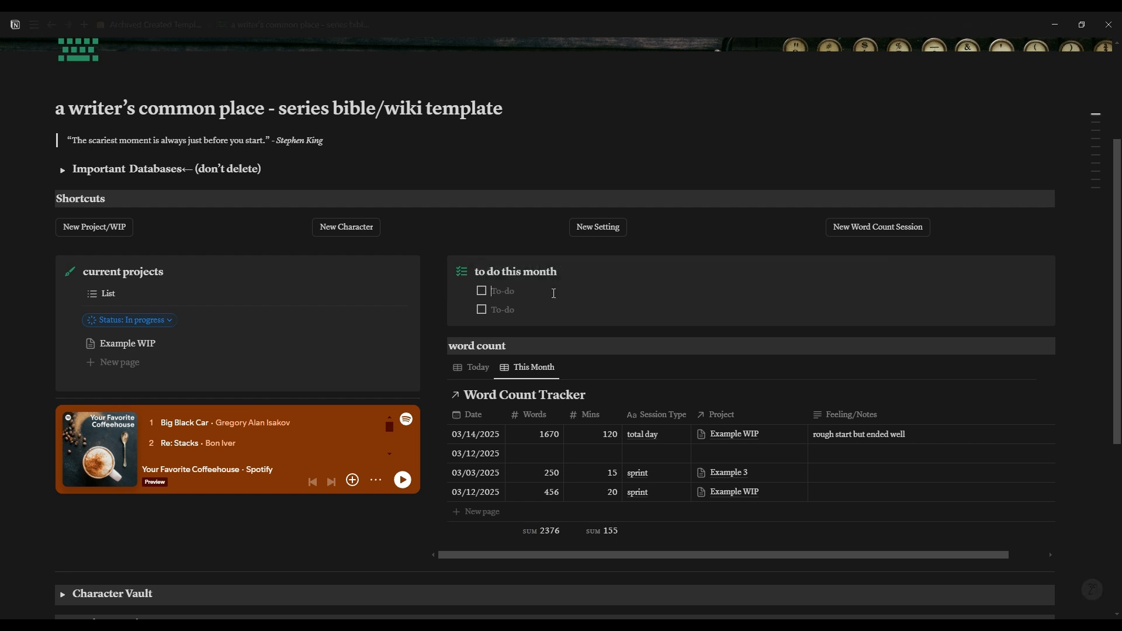
Step: View the block actions available for the embedded Spotify playlist, including Delete and Replace
scroll(365, 420, "down", 2)
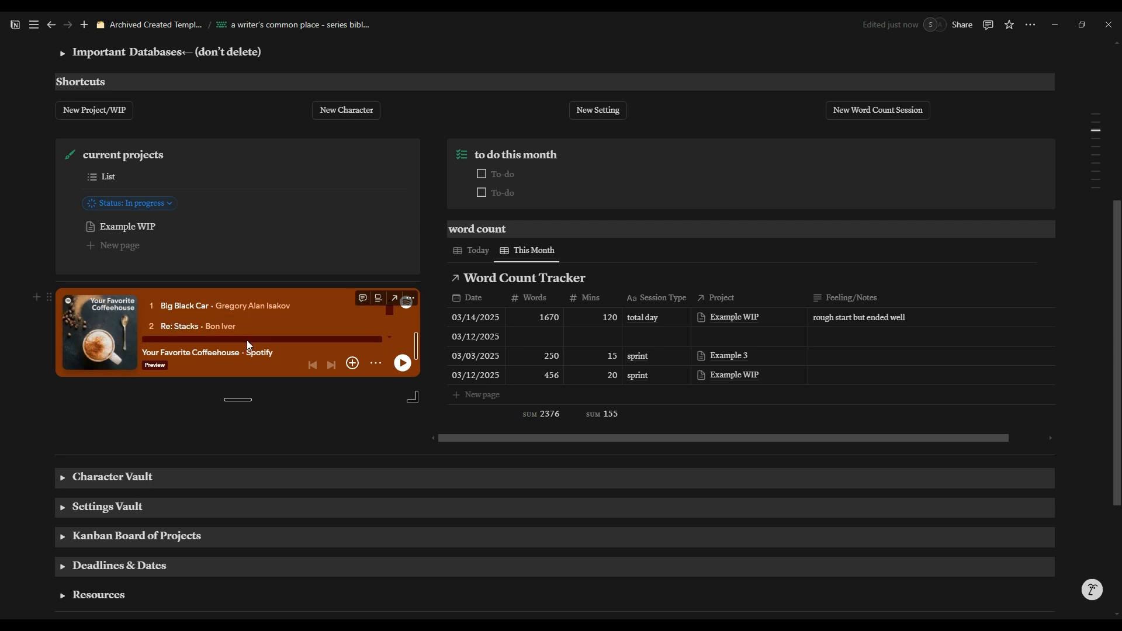
left_click(410, 300)
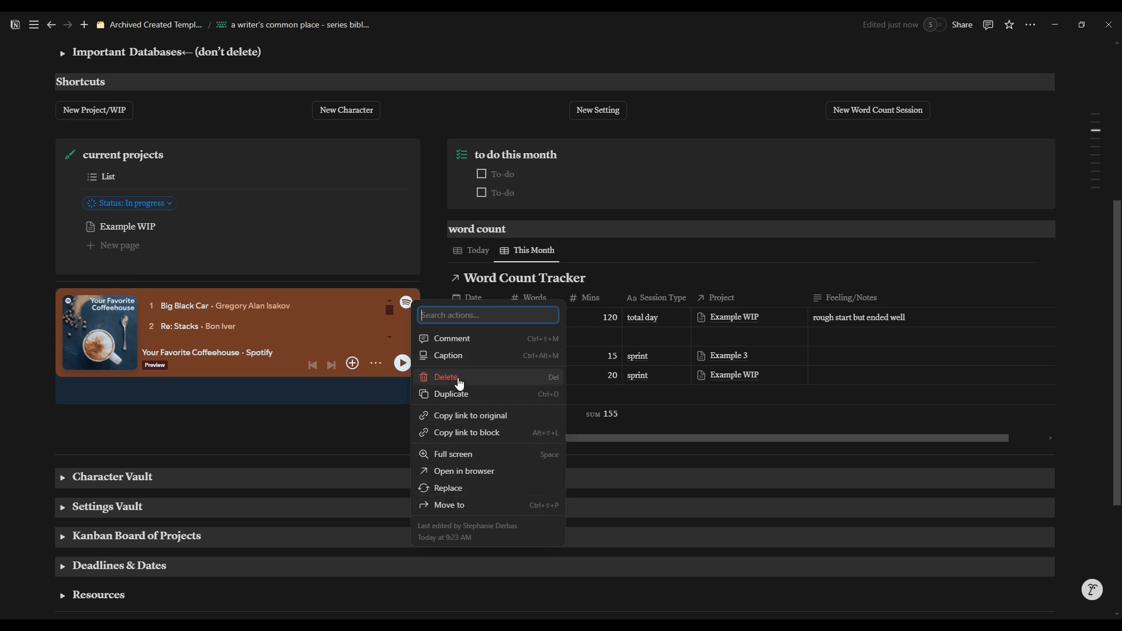
left_click(1080, 296)
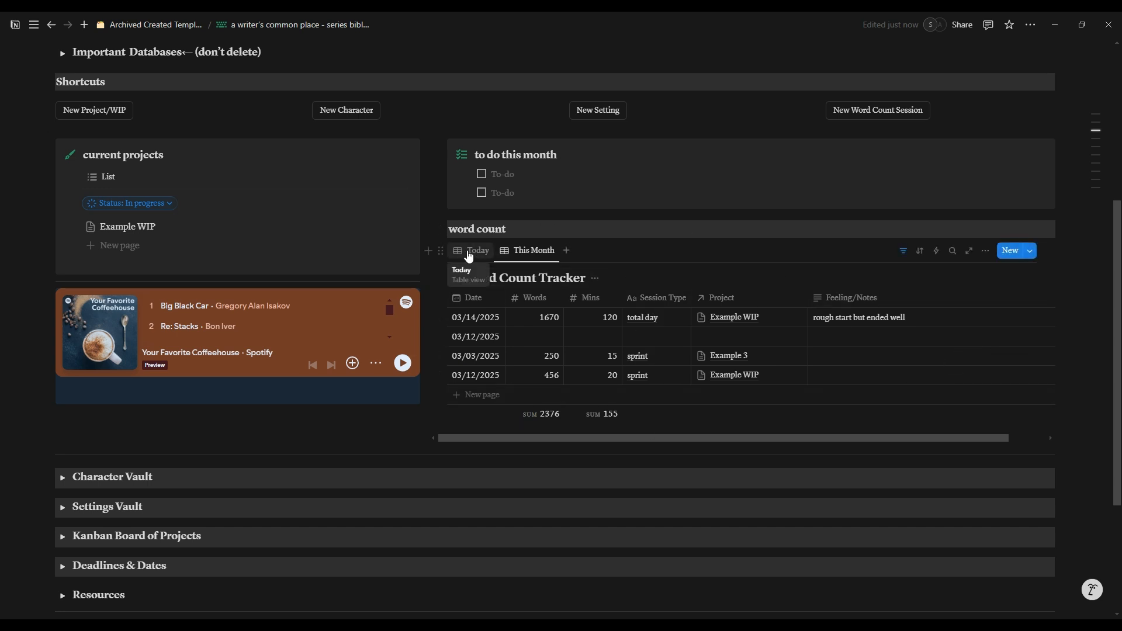
Step: Compare the Today and This Month views of the Word Count Tracker, ending on Today
left_click(468, 256)
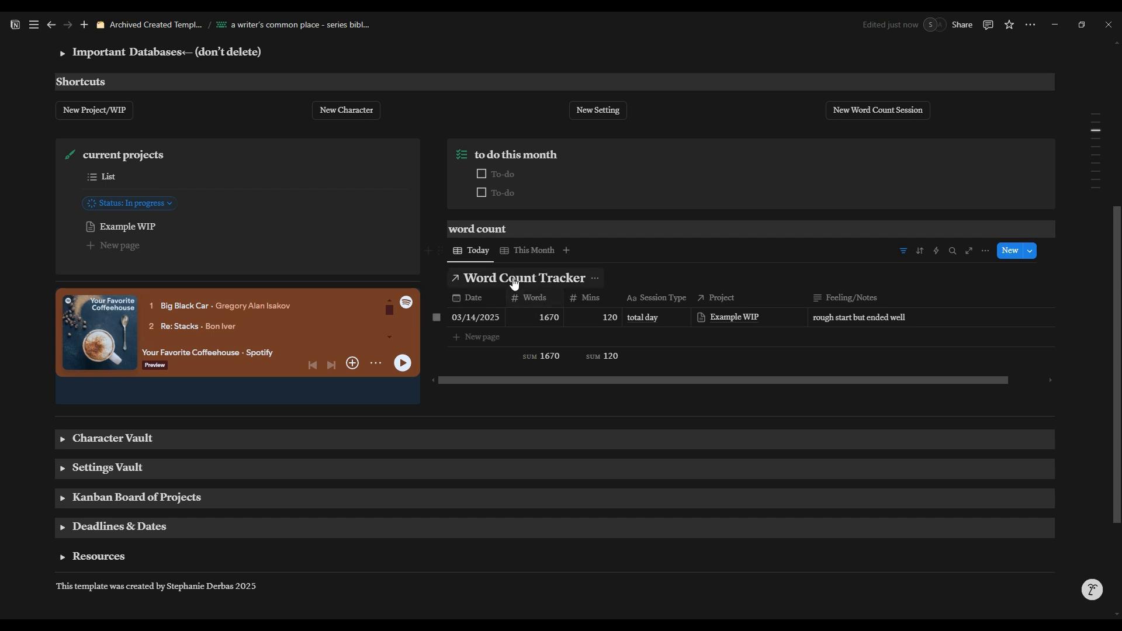
left_click(525, 251)
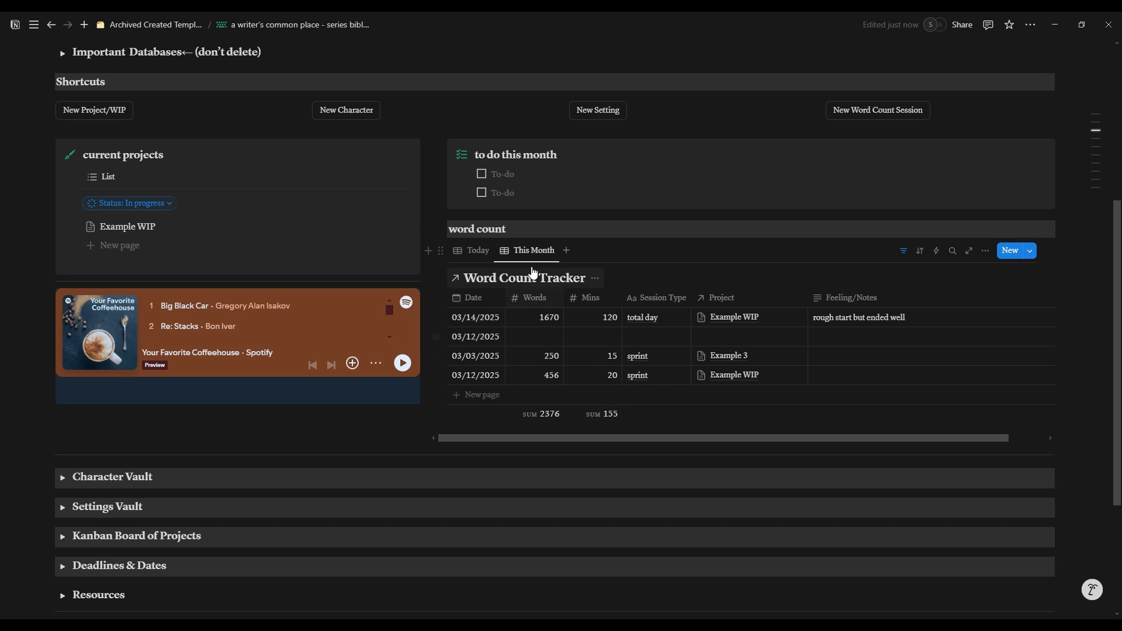
left_click(475, 252)
left_click(523, 257)
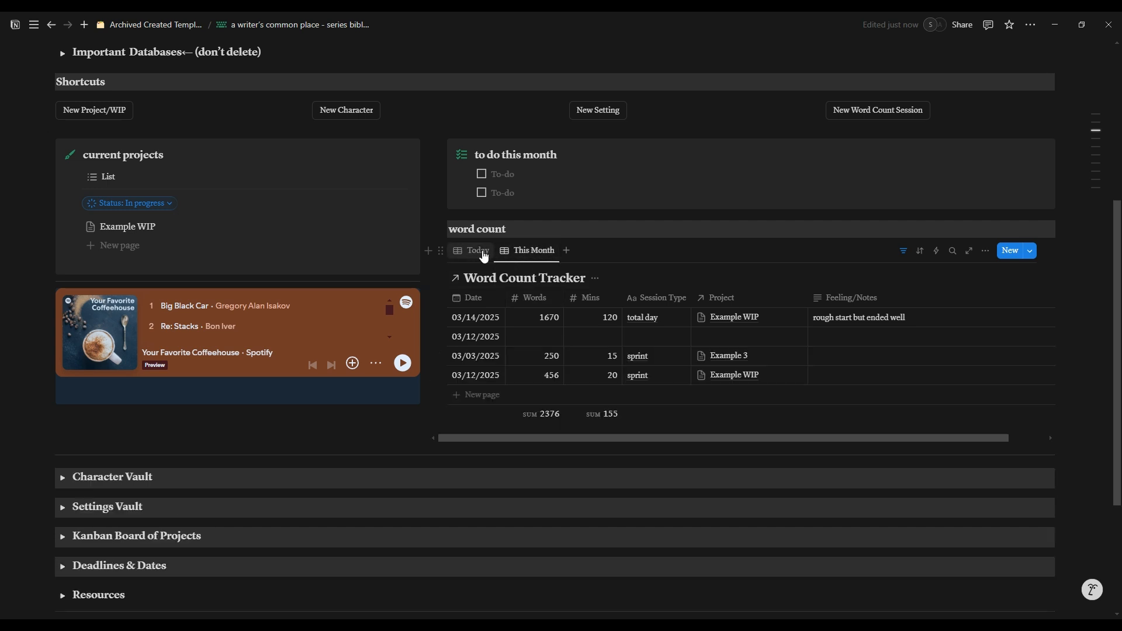
left_click(475, 251)
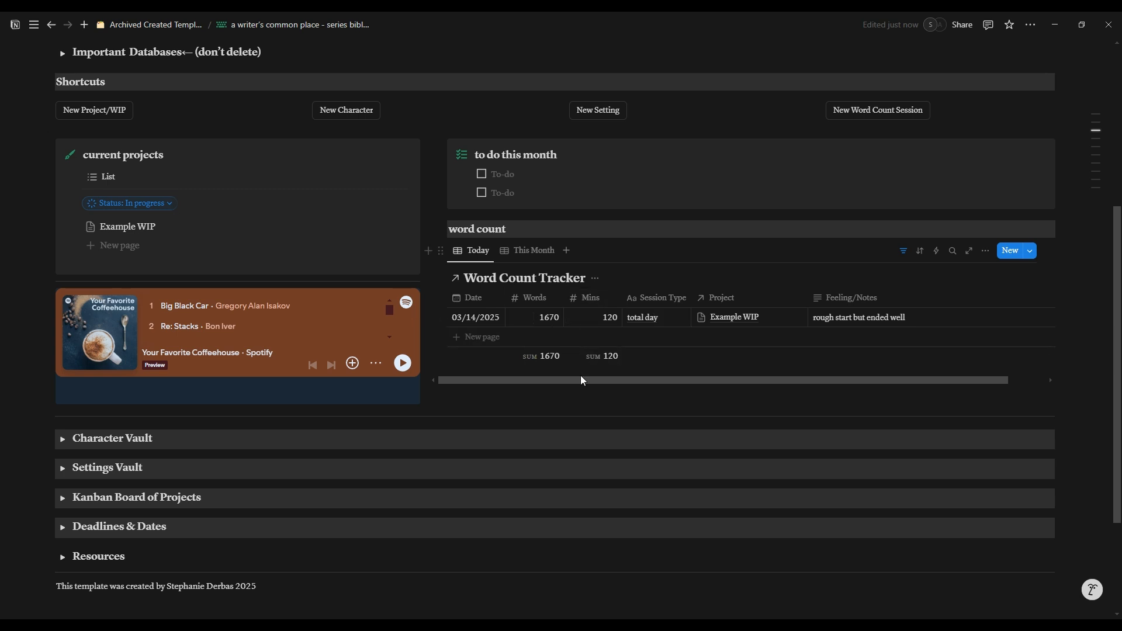
Step: Expand the Character Vault to view its gallery of character cards, and collapse it again
scroll(456, 384, "down", 2)
left_click(62, 322)
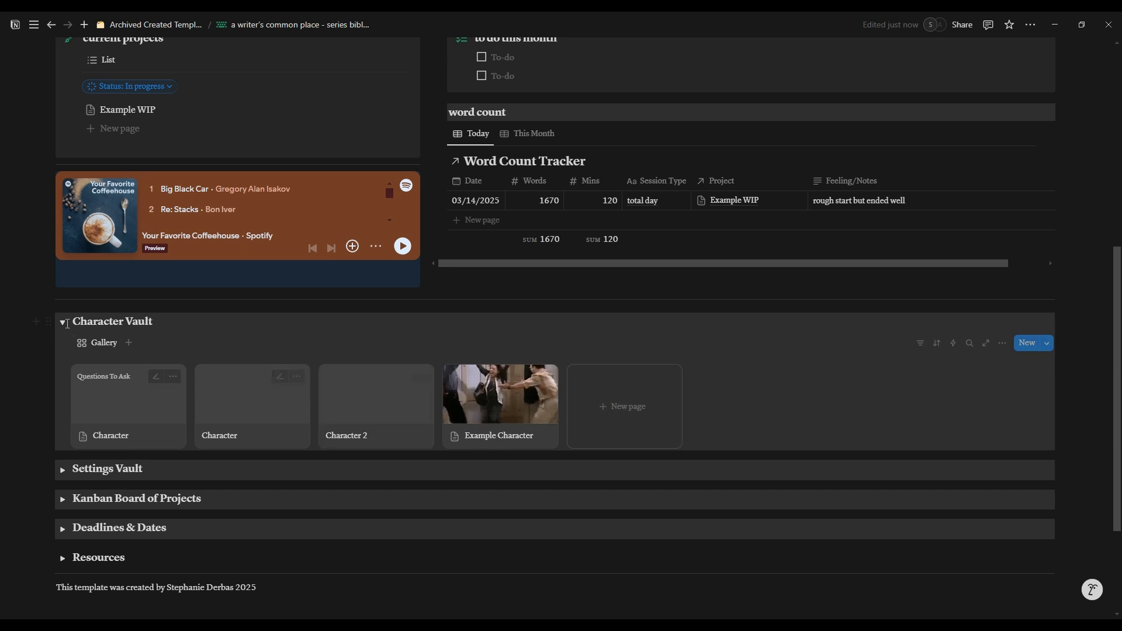
left_click(63, 323)
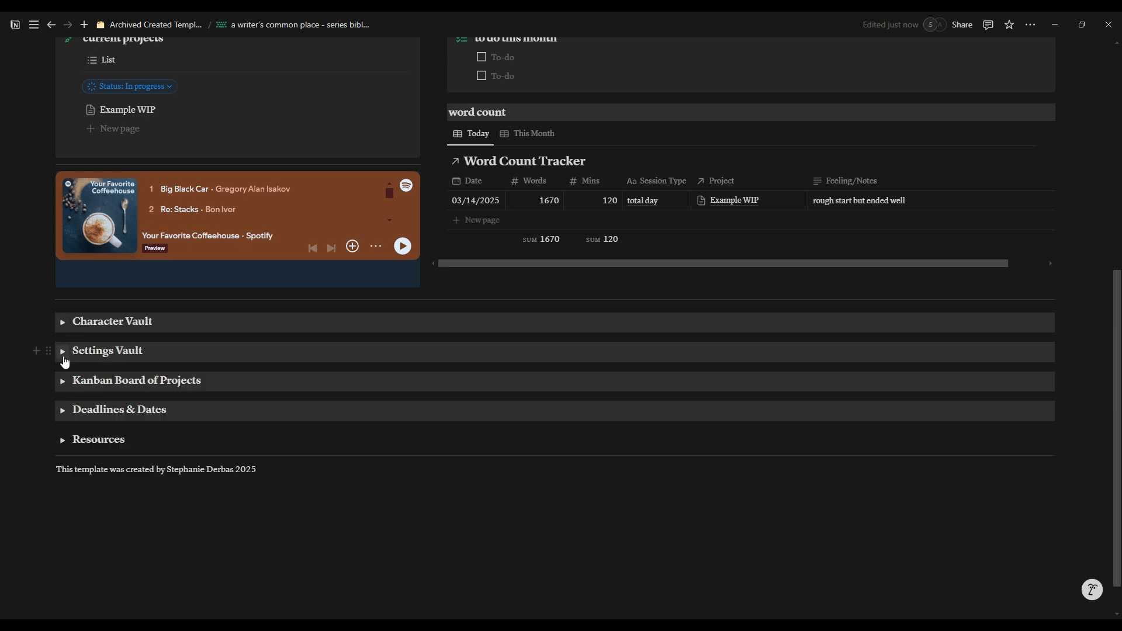
Step: Expand the Settings Vault and the Kanban Board of Projects sections
left_click(63, 352)
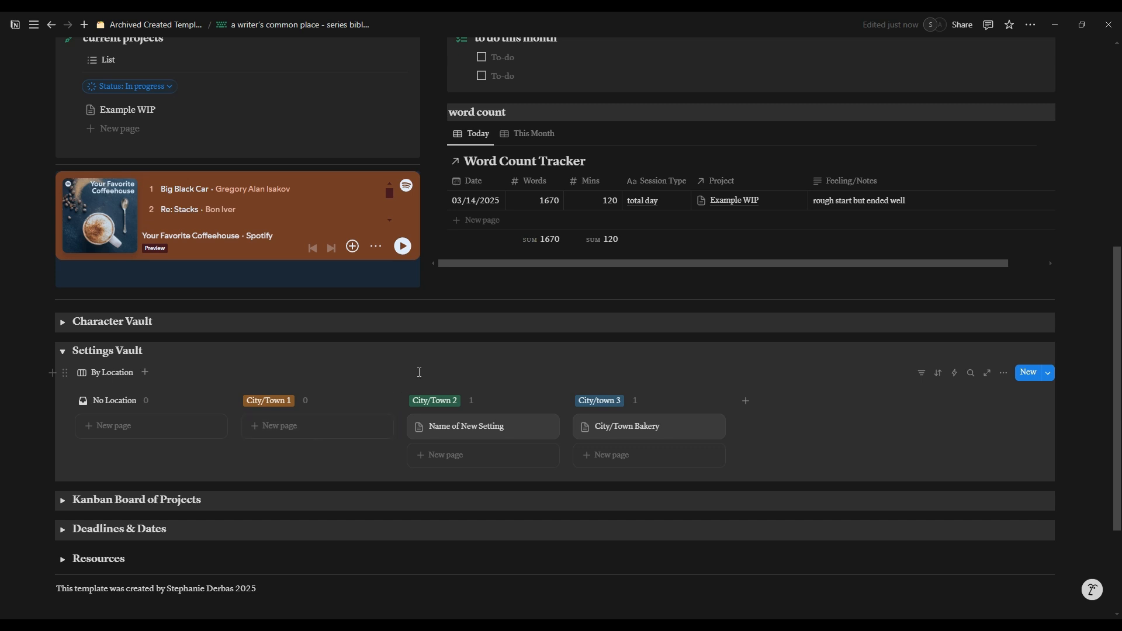
left_click(61, 502)
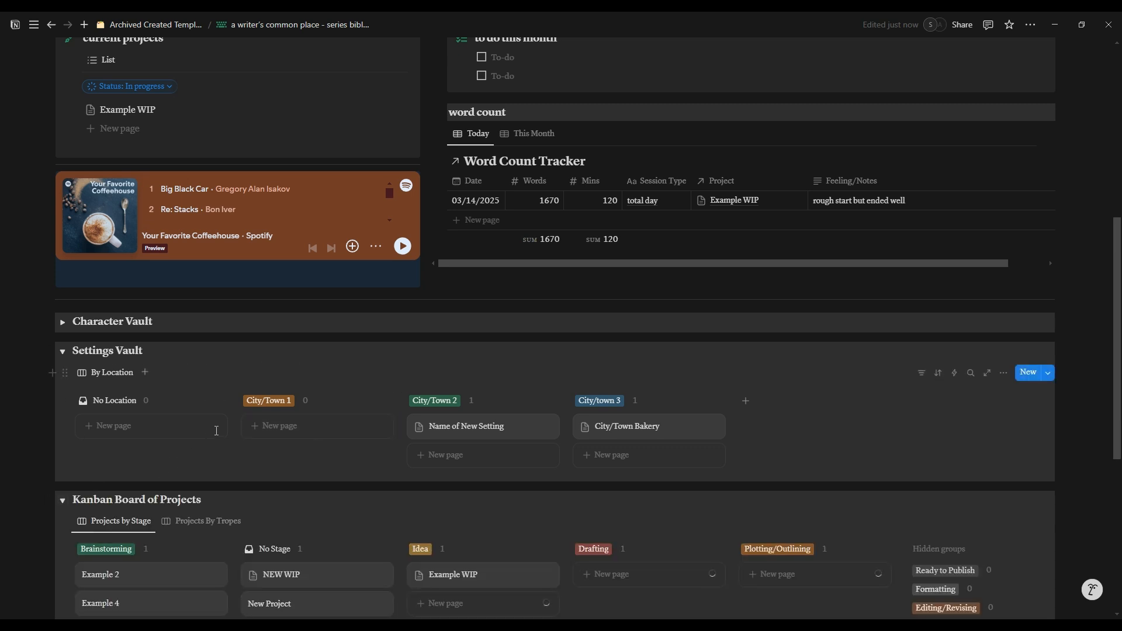
scroll(212, 431, "down", 5)
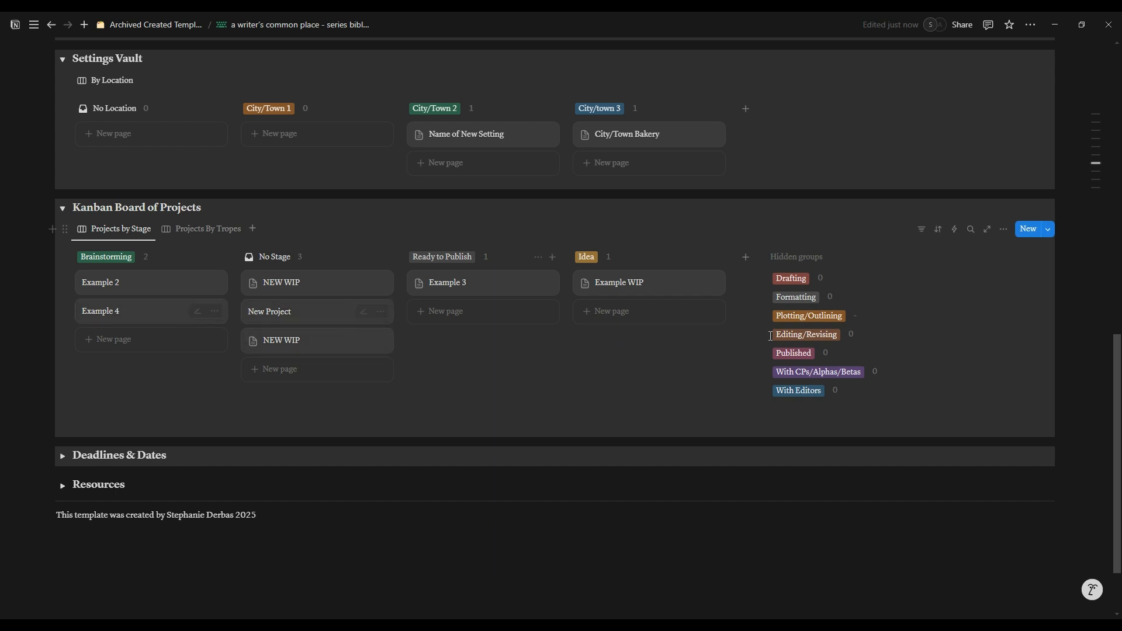
Step: On the Projects by Stage board, move the Example 3 card to Idea and the Example WIP card to Drafting
left_click_drag(438, 289, 590, 313)
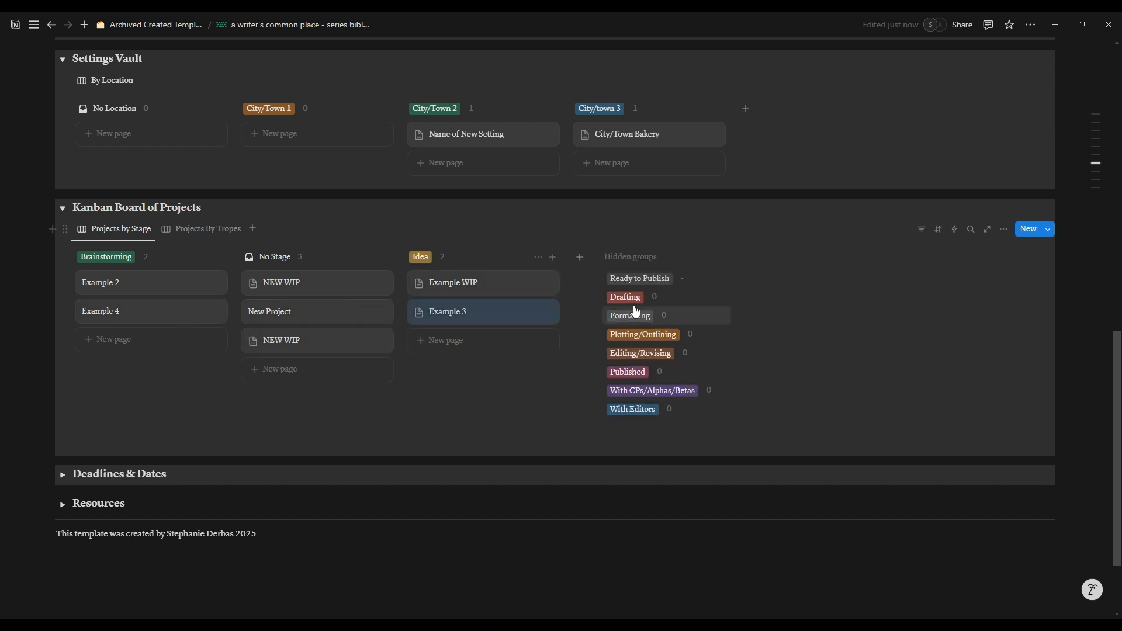
left_click_drag(513, 297, 651, 301)
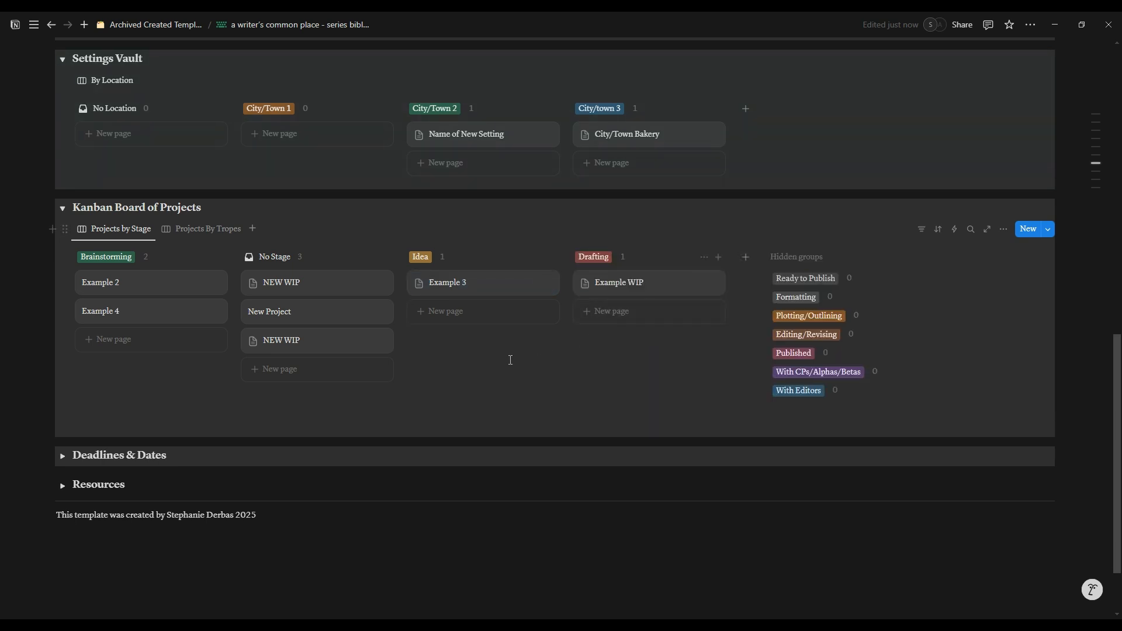
Step: Place the Brainstorming column after No Stage and move the Example WIP card to the Editing/Revising stage
left_click_drag(106, 258, 299, 285)
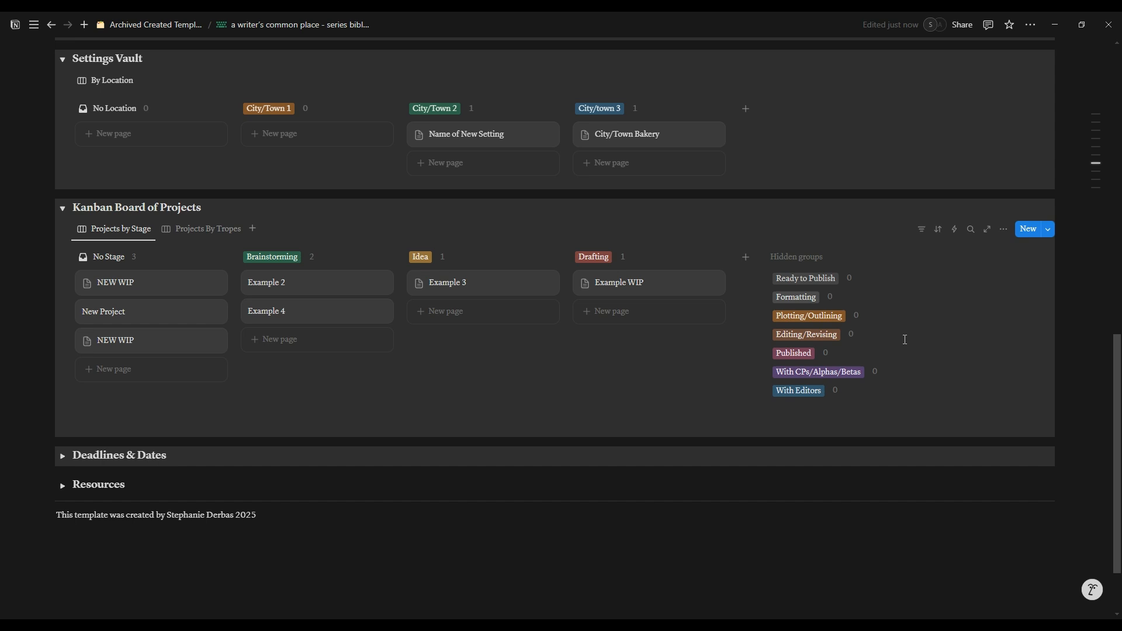
left_click_drag(596, 281, 811, 337)
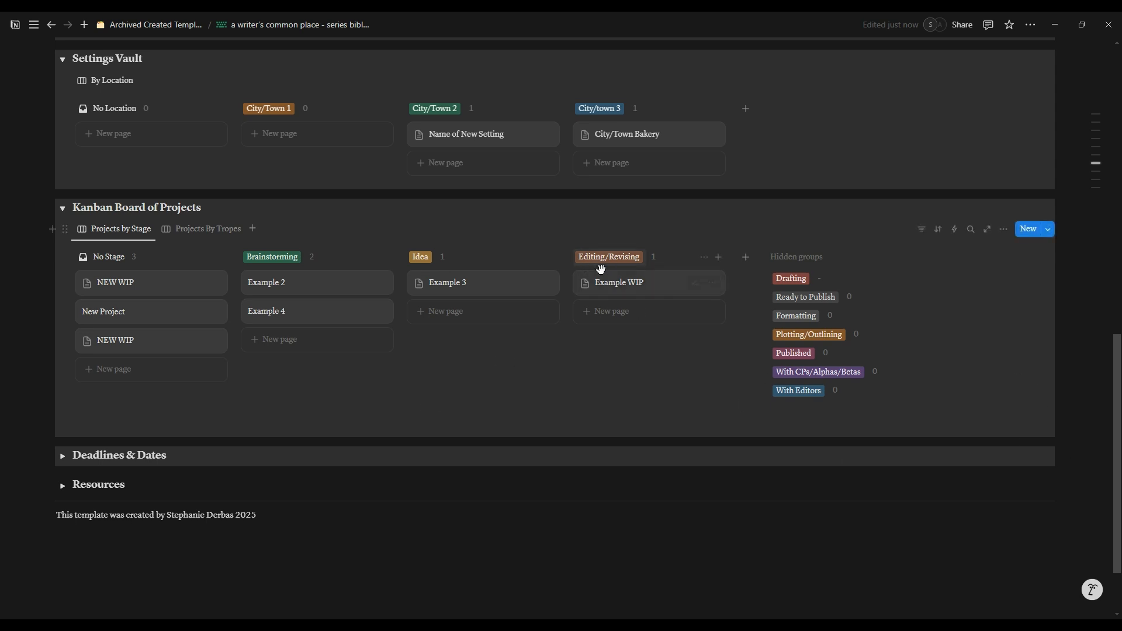
Step: On the Projects By Tropes board, hide the empty groups and move the Example 4 card to Return to Hometown
left_click(188, 229)
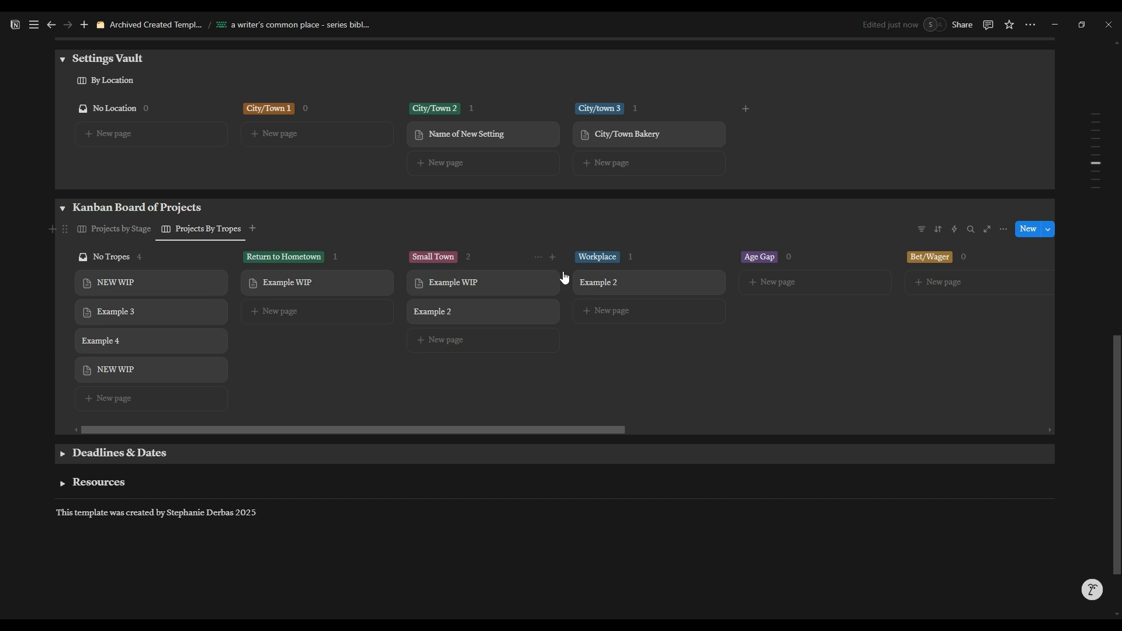
left_click(1004, 230)
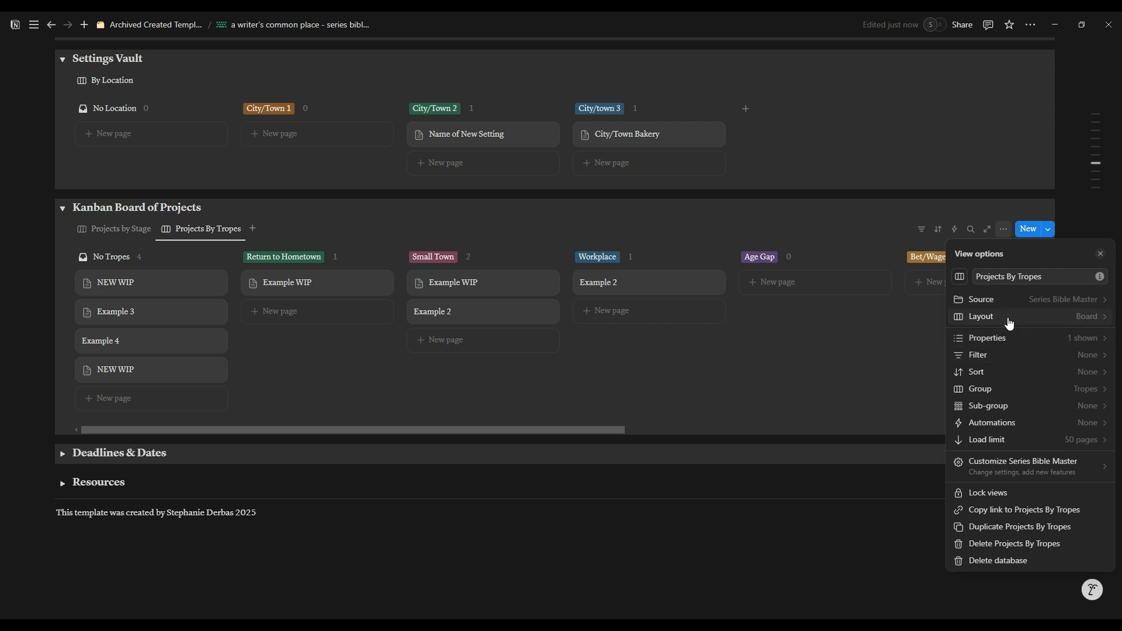
left_click(1009, 323)
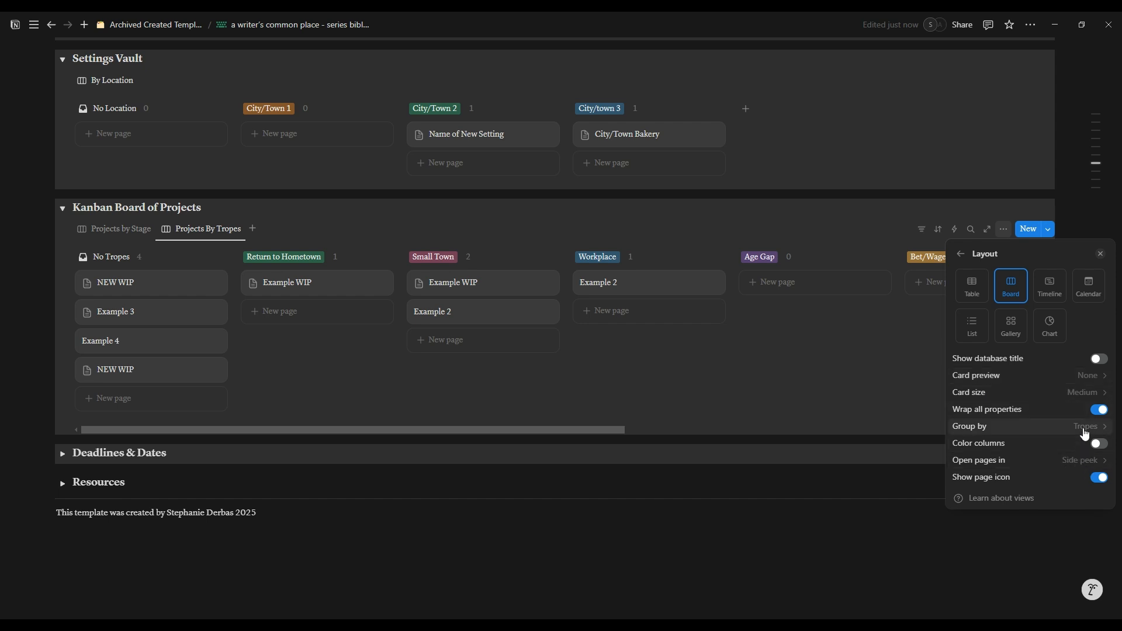
left_click(1086, 435)
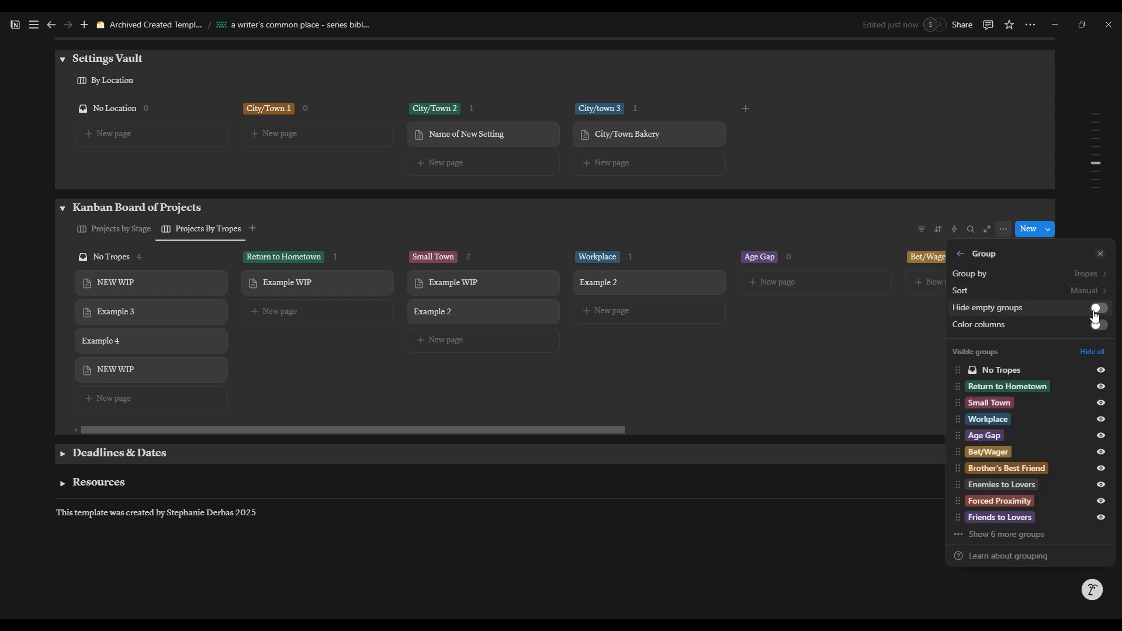
left_click(1096, 316)
left_click(498, 386)
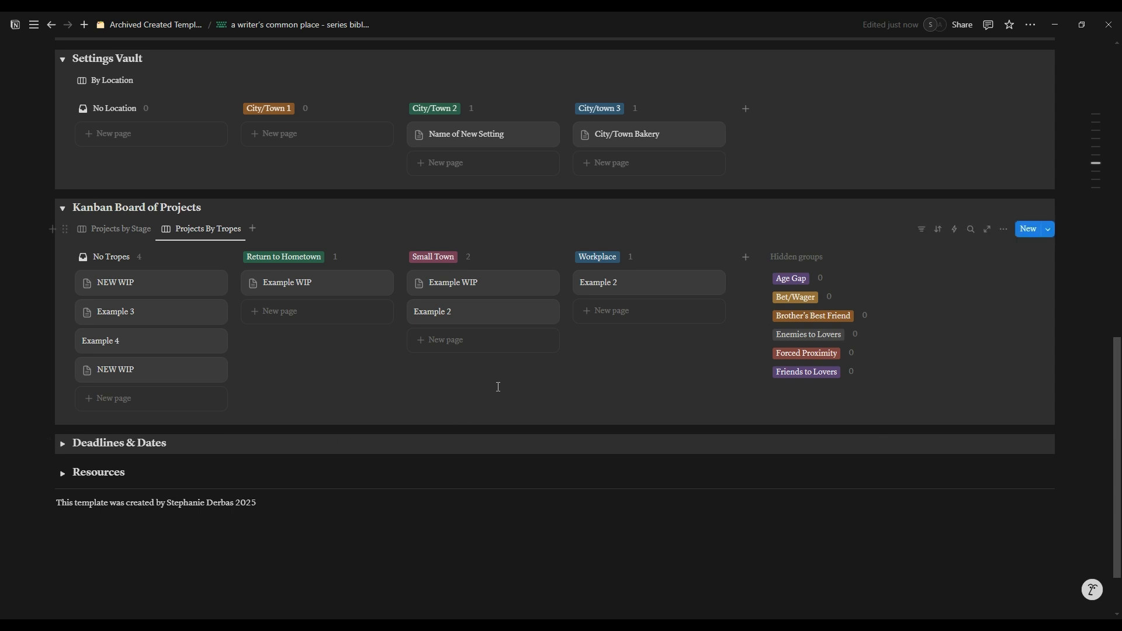
left_click_drag(100, 340, 215, 343)
left_click_drag(155, 345, 326, 324)
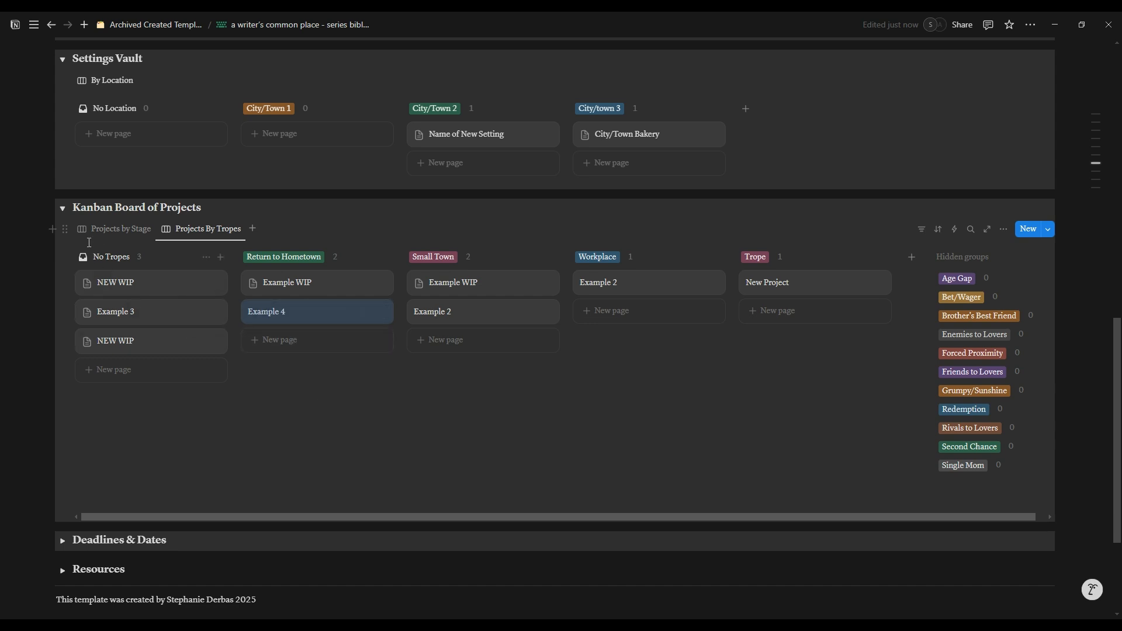
Step: Compare the Projects by Stage and Projects By Tropes boards, finishing on Projects by Stage
left_click(114, 231)
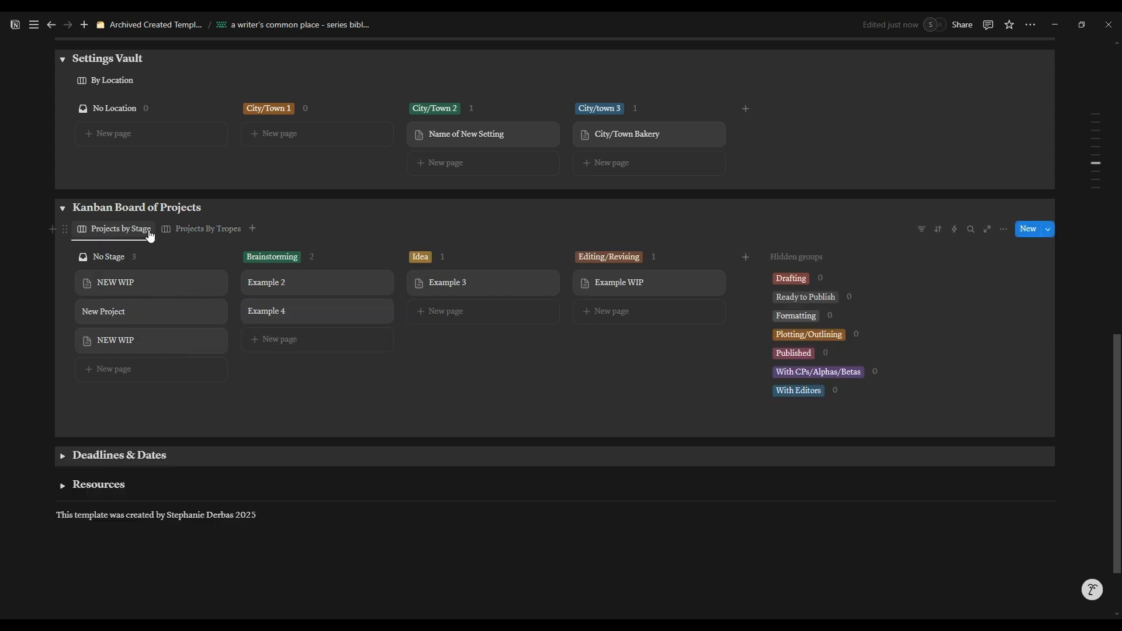
left_click(176, 231)
left_click(117, 233)
left_click(187, 229)
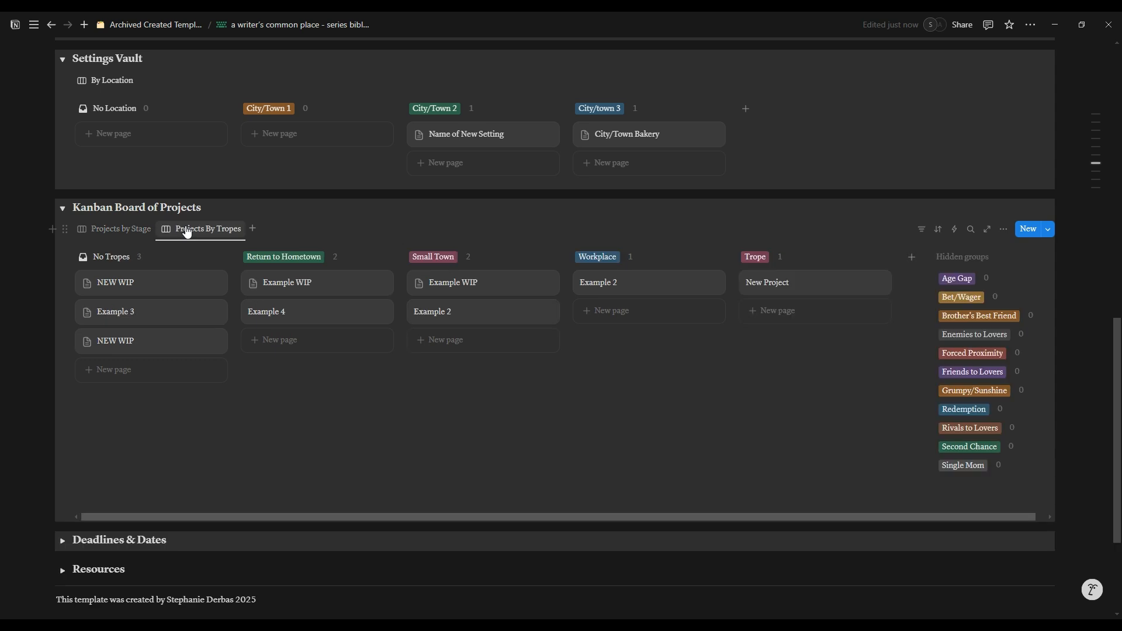
left_click(99, 237)
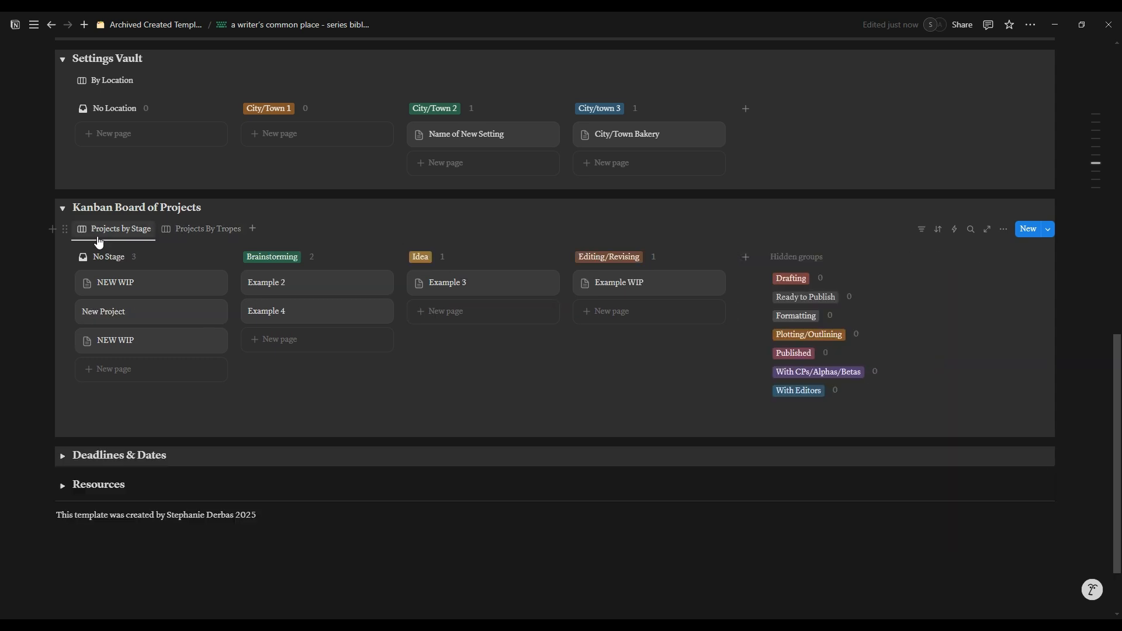
left_click(225, 233)
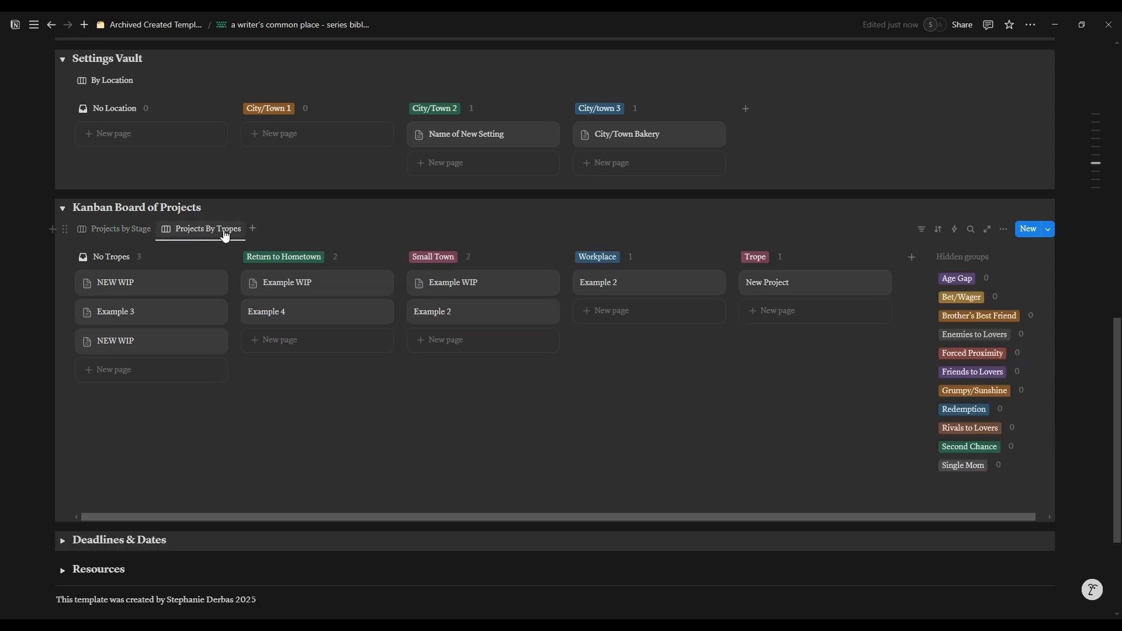
left_click(138, 237)
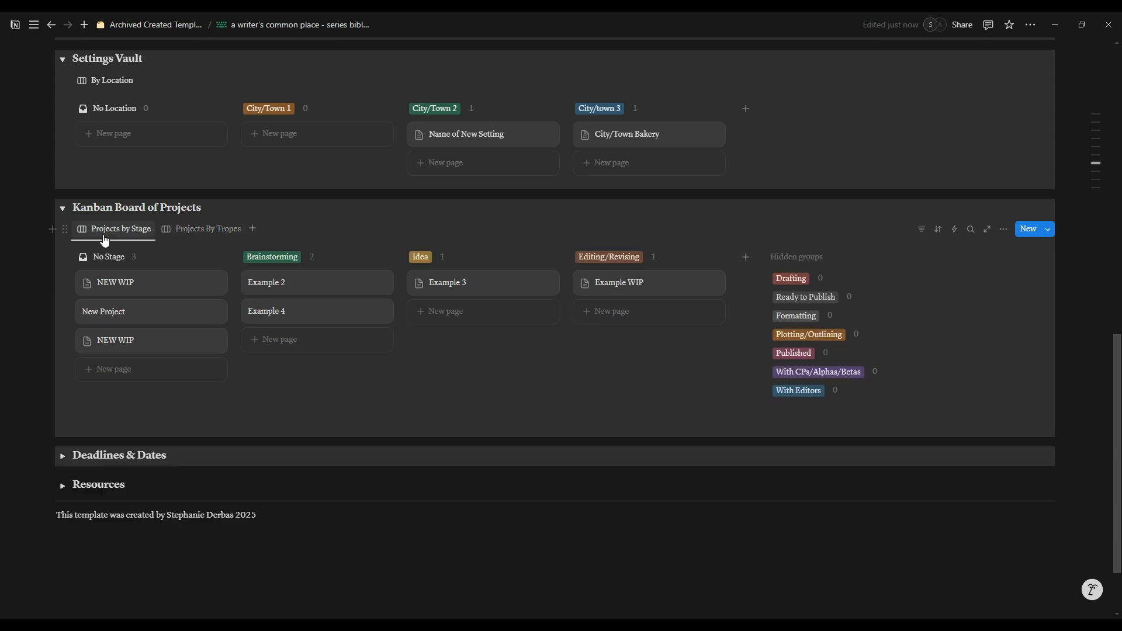
Step: Expand the Deadlines & Dates section and view its Deadlines table, ending on the Pub Dates table
left_click(63, 456)
scroll(288, 404, "down", 3)
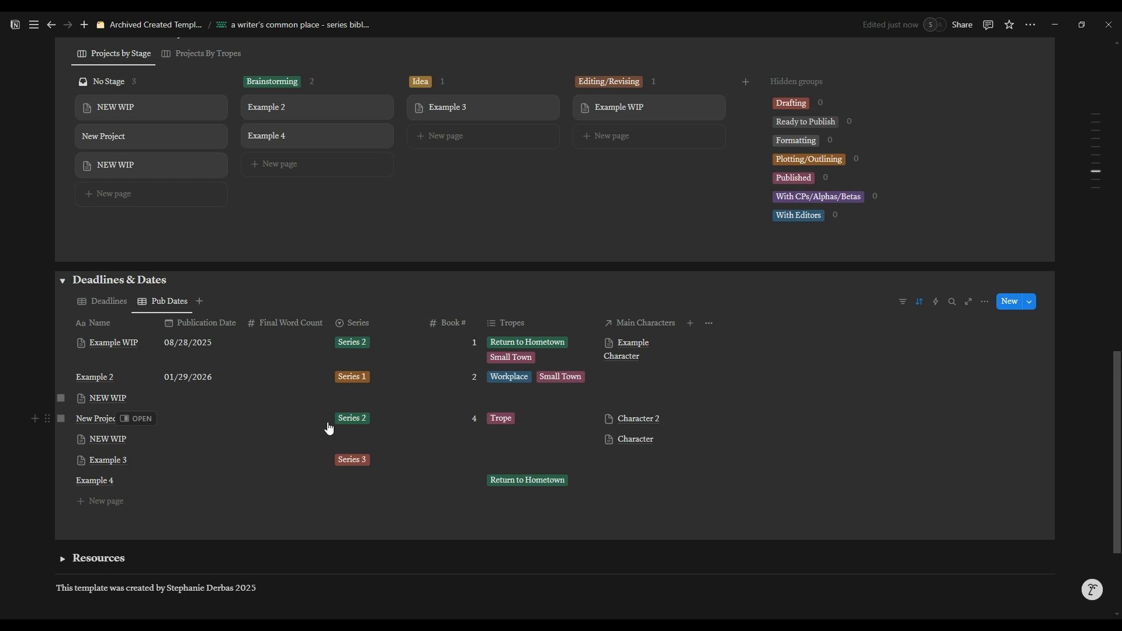
left_click(109, 303)
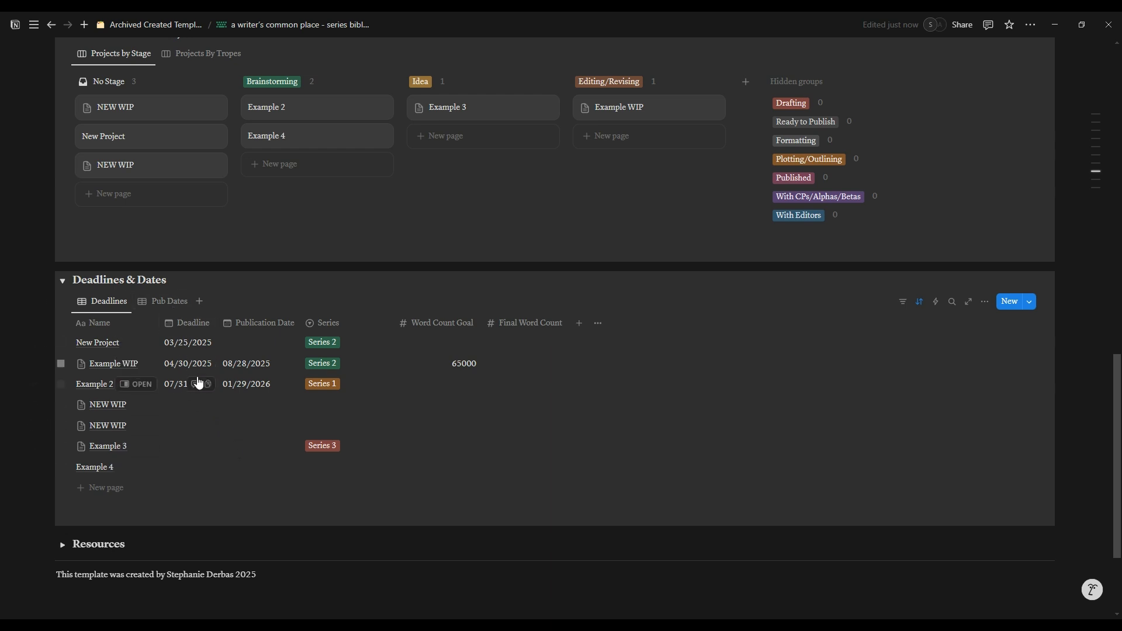
left_click(150, 301)
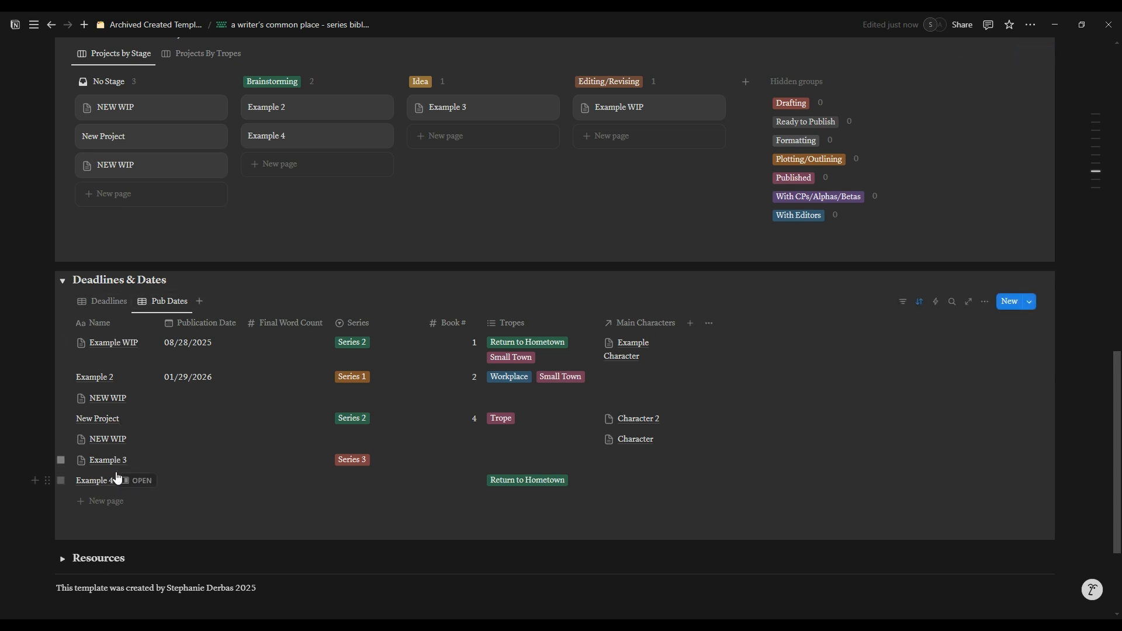
Step: Expand the Resources section and preview its TrackBear link
scroll(64, 420, "down", 3)
left_click(62, 399)
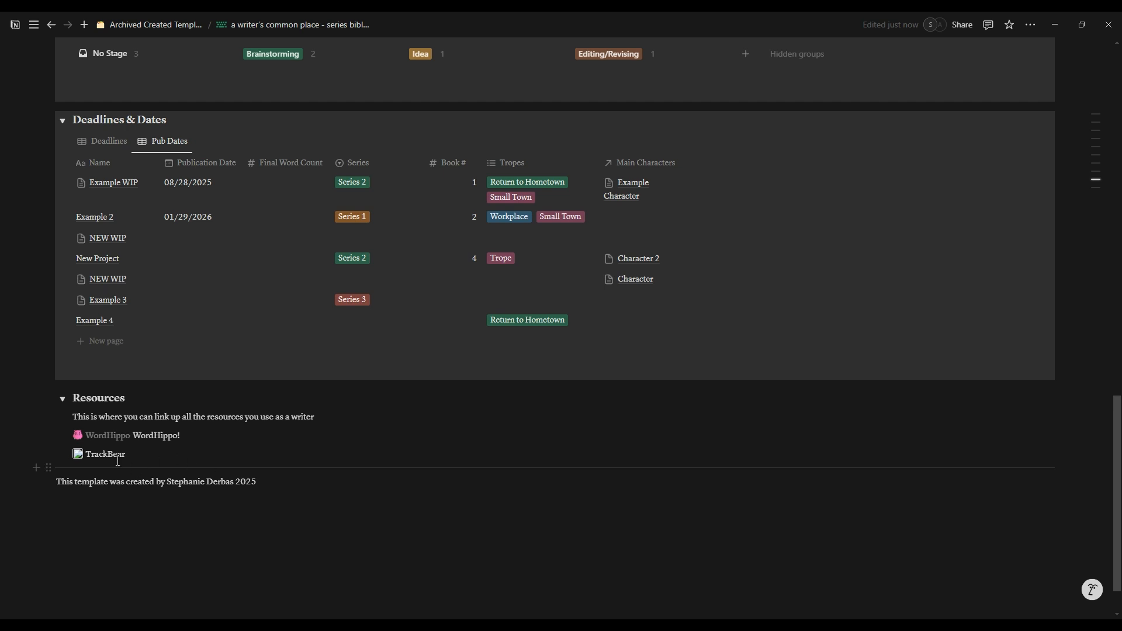
mouse_move(110, 463)
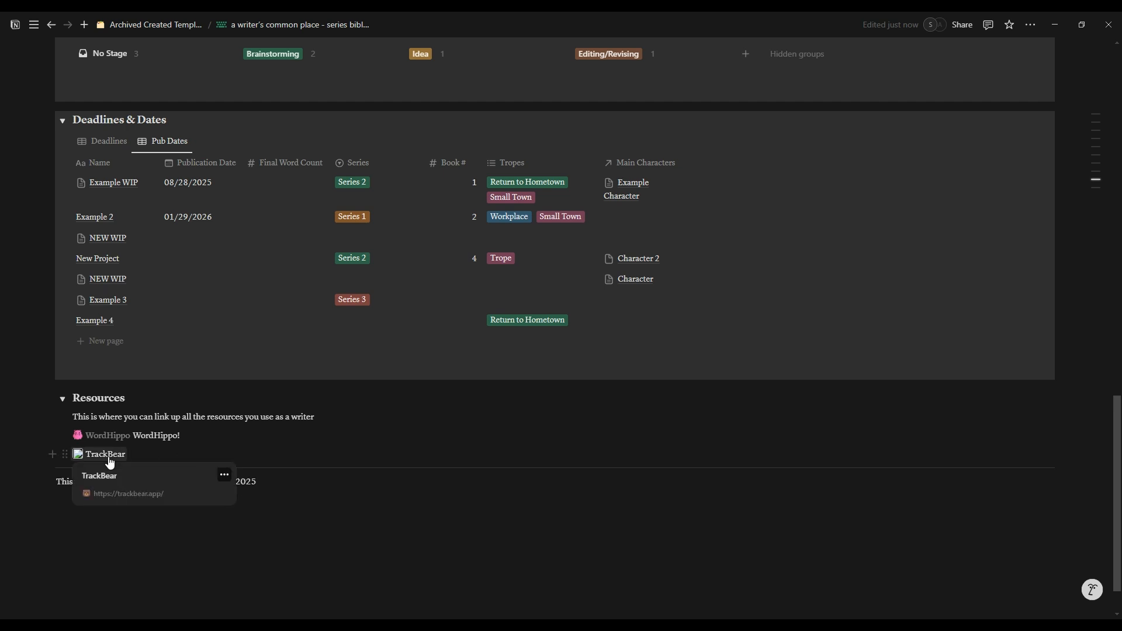
Step: Expand the Important Databases list above the shortcuts and open the Series Bible Master database
scroll(388, 450, "up", 15)
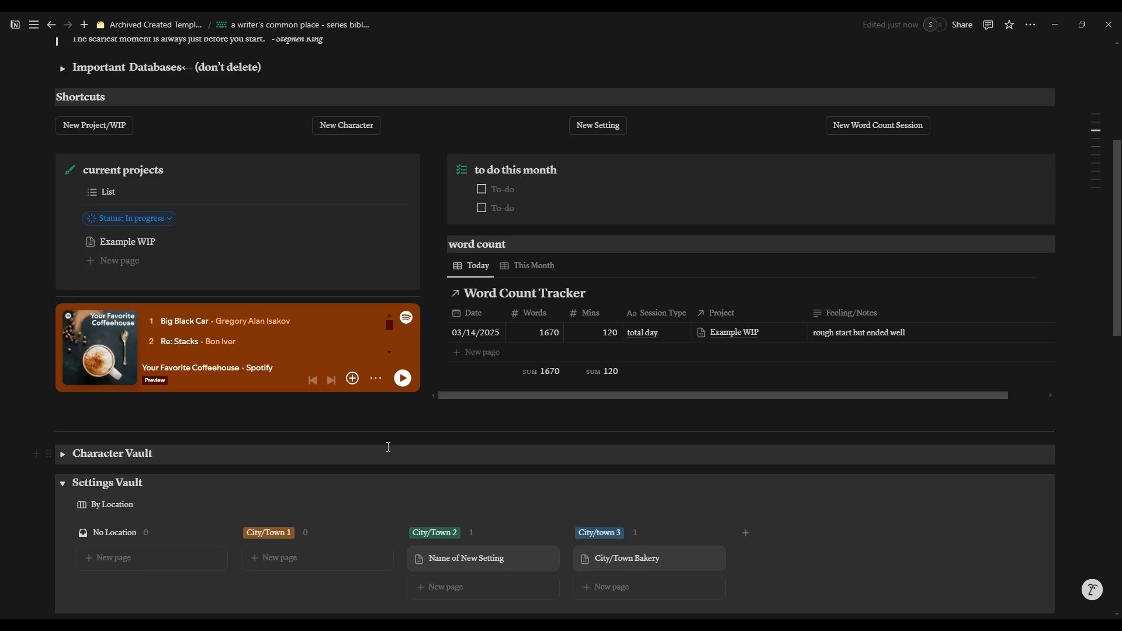
scroll(388, 447, "up", 4)
scroll(510, 384, "up", 2)
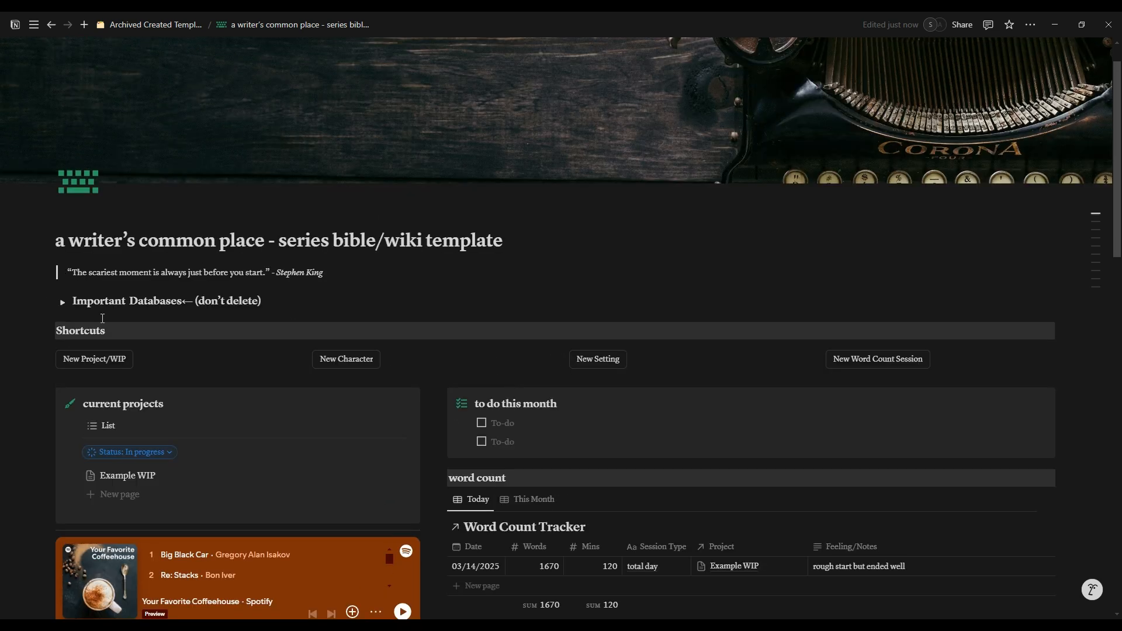
left_click(63, 303)
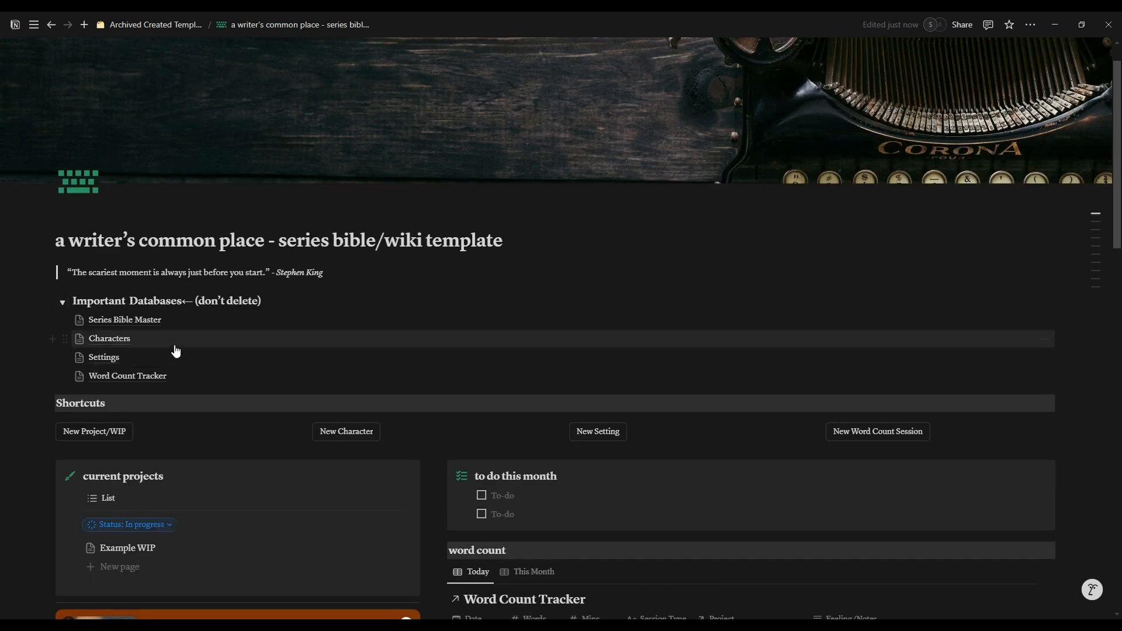
left_click(134, 325)
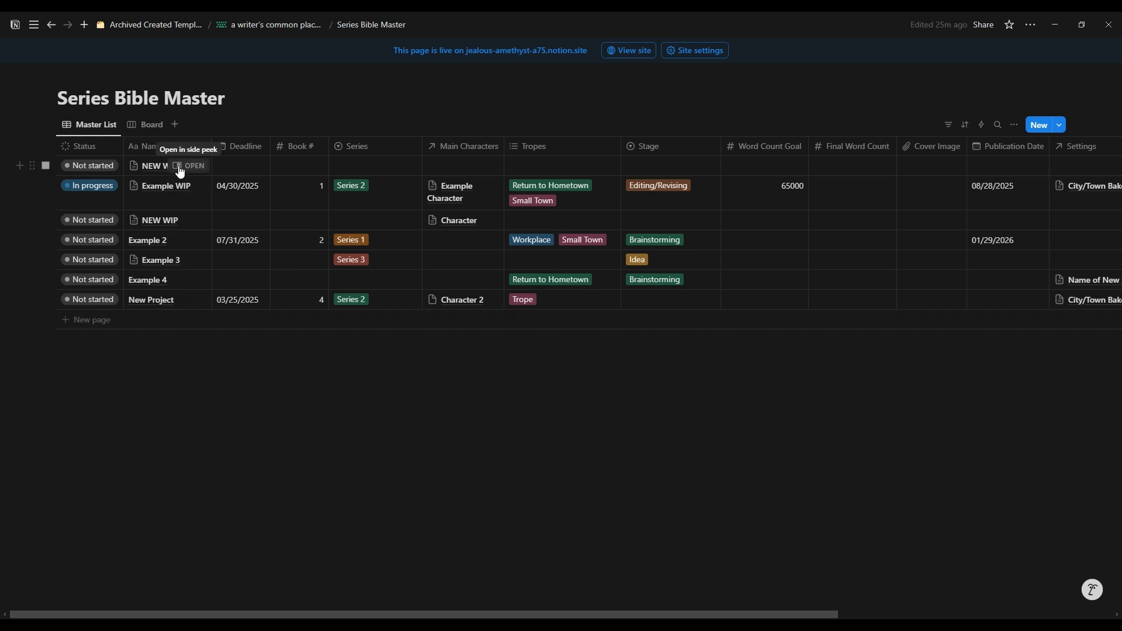
Step: Open the first NEW WIP entry in side peek and set its Series to Series 3
left_click(180, 169)
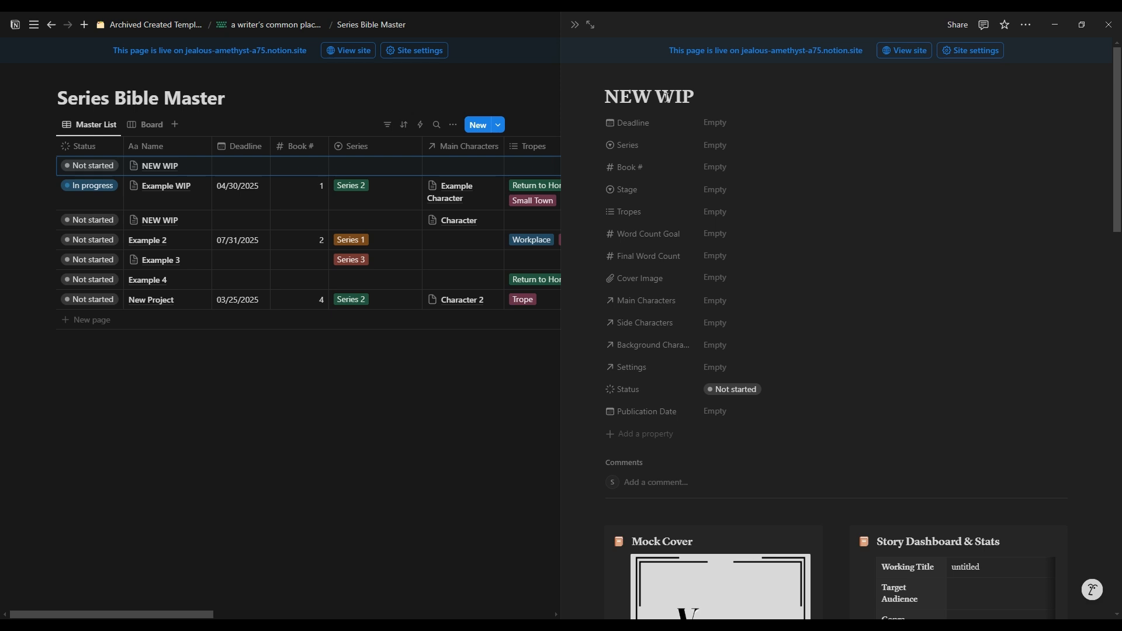
left_click_drag(698, 93, 621, 97)
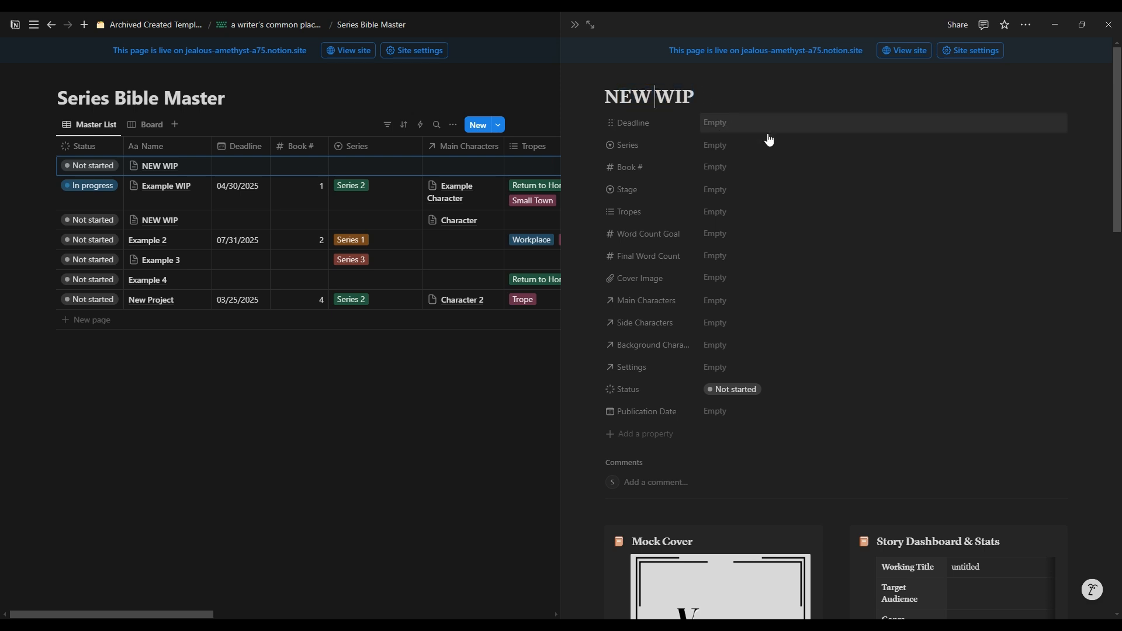
left_click(740, 147)
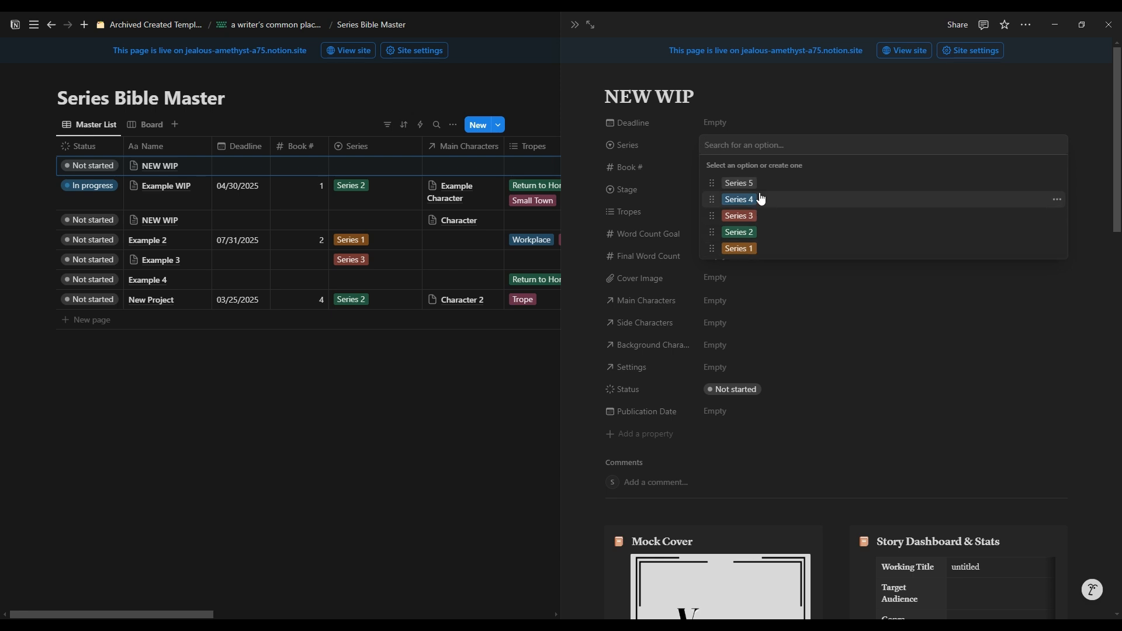
left_click(761, 220)
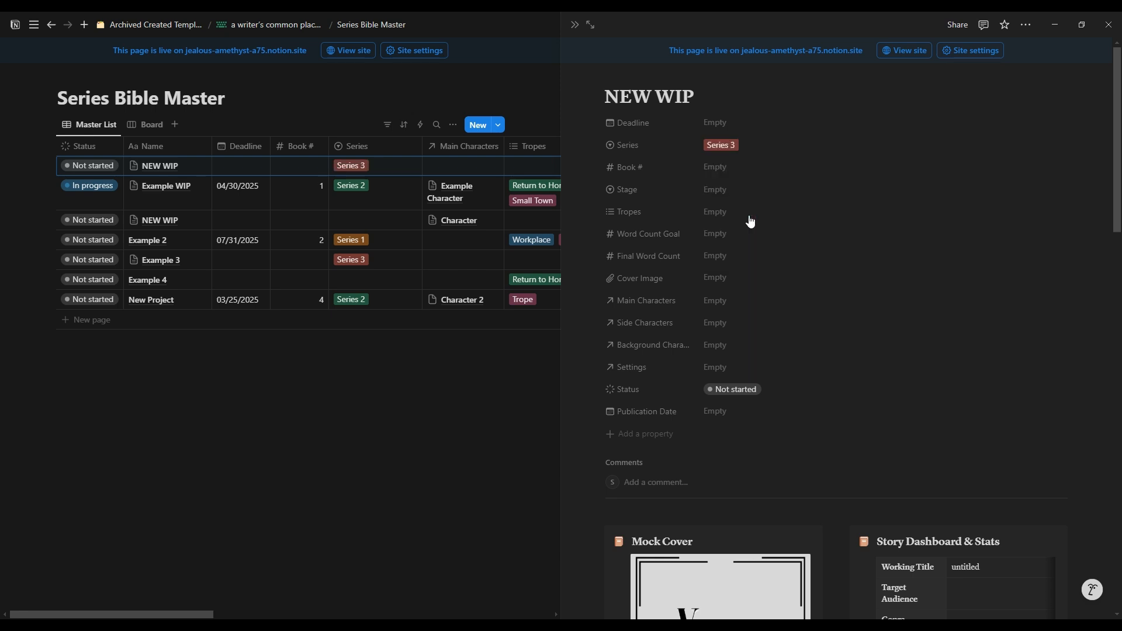
Step: Create a new series option named Series 6 and assign it to the NEW WIP entry
left_click(763, 146)
type("Se")
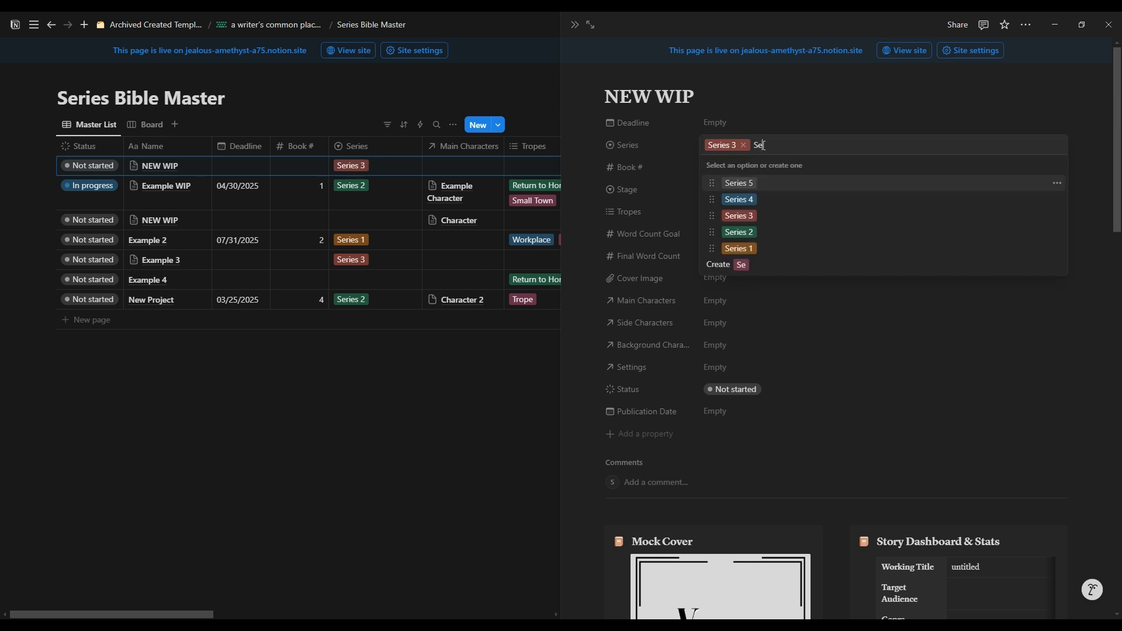
type("ries 6")
key("Return")
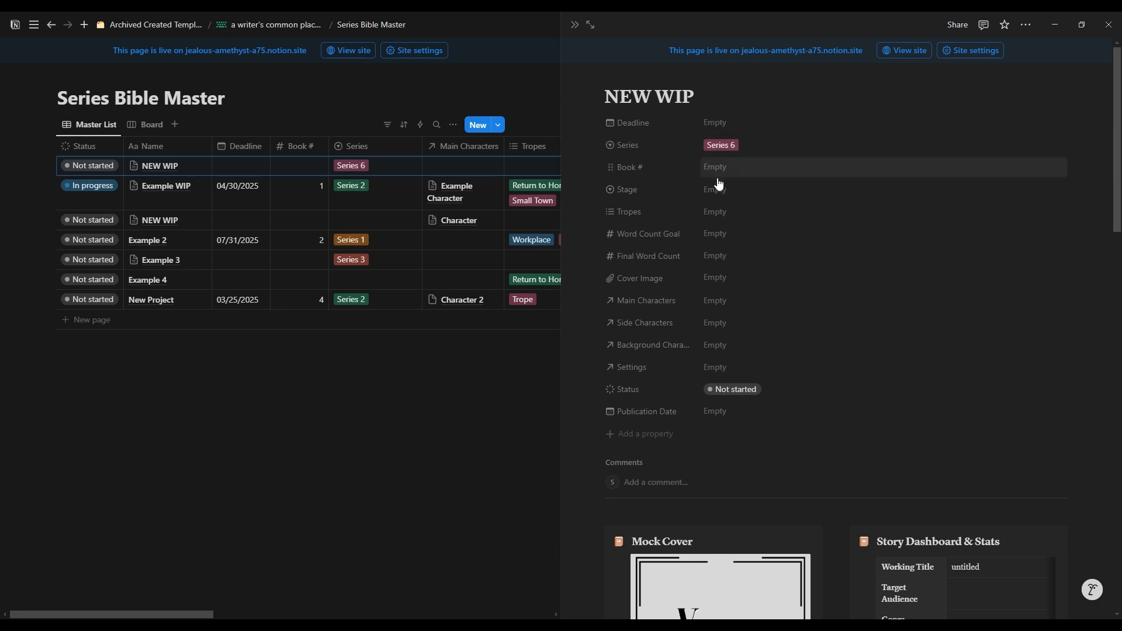
Step: Set the NEW WIP entry's book number to 5 and view the available Stage options without choosing one
left_click(739, 174)
left_click(735, 170)
type("5")
left_click(736, 190)
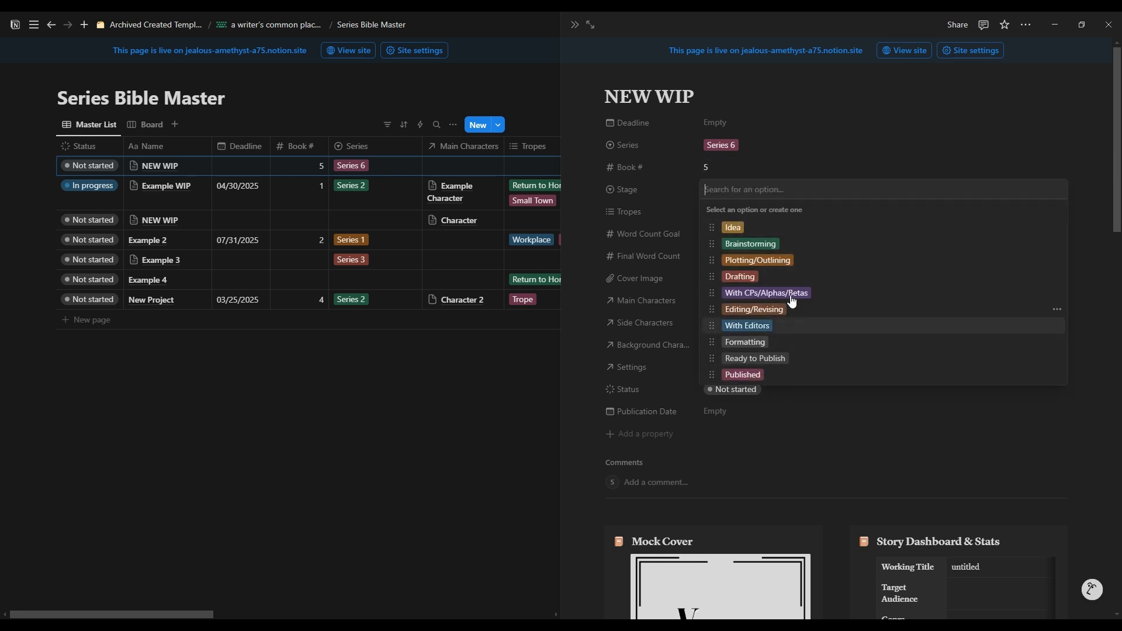
left_click(839, 143)
Step: Add the tropes Single Mom, Enemies to Lovers, Small Town, Second Chance and Grumpy/Sunshine to the NEW WIP entry
left_click(714, 212)
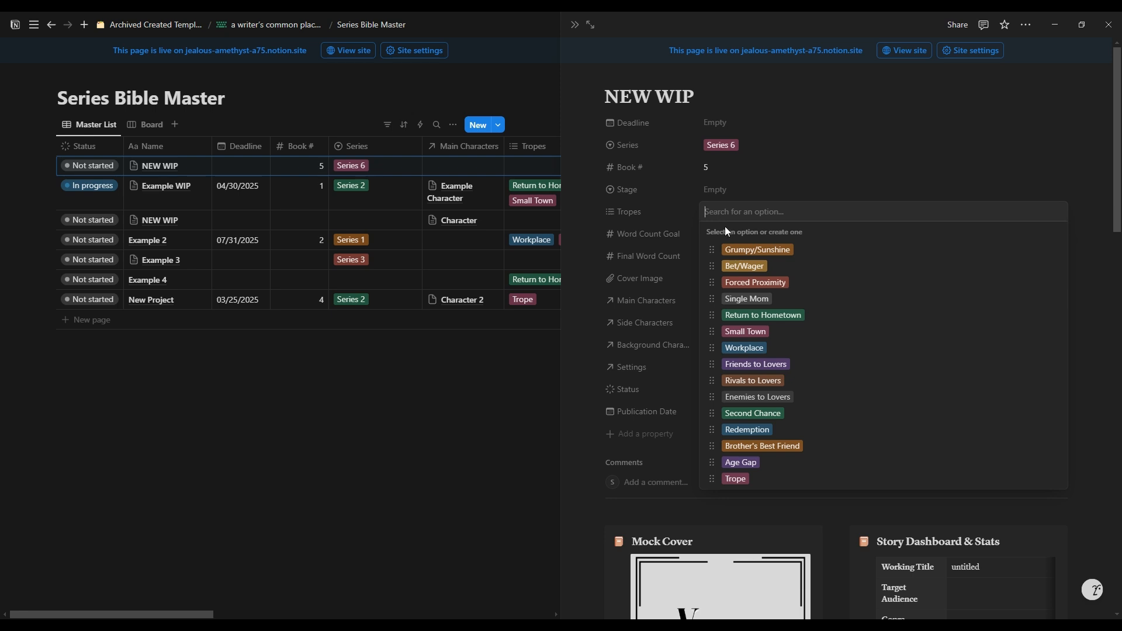
left_click(830, 301)
left_click(829, 397)
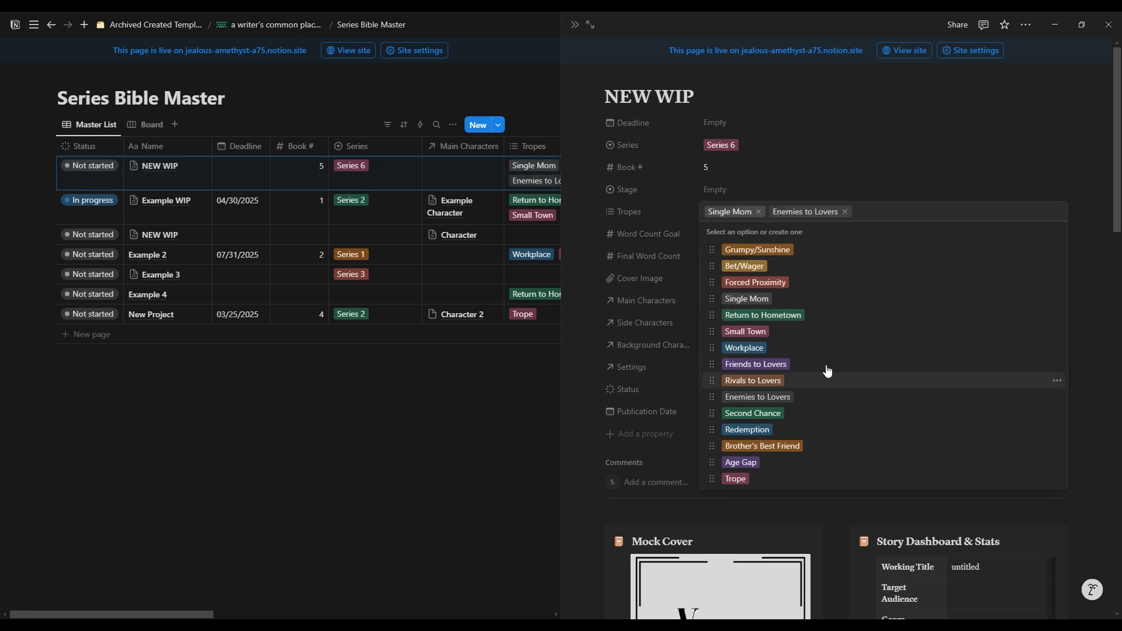
left_click(810, 331)
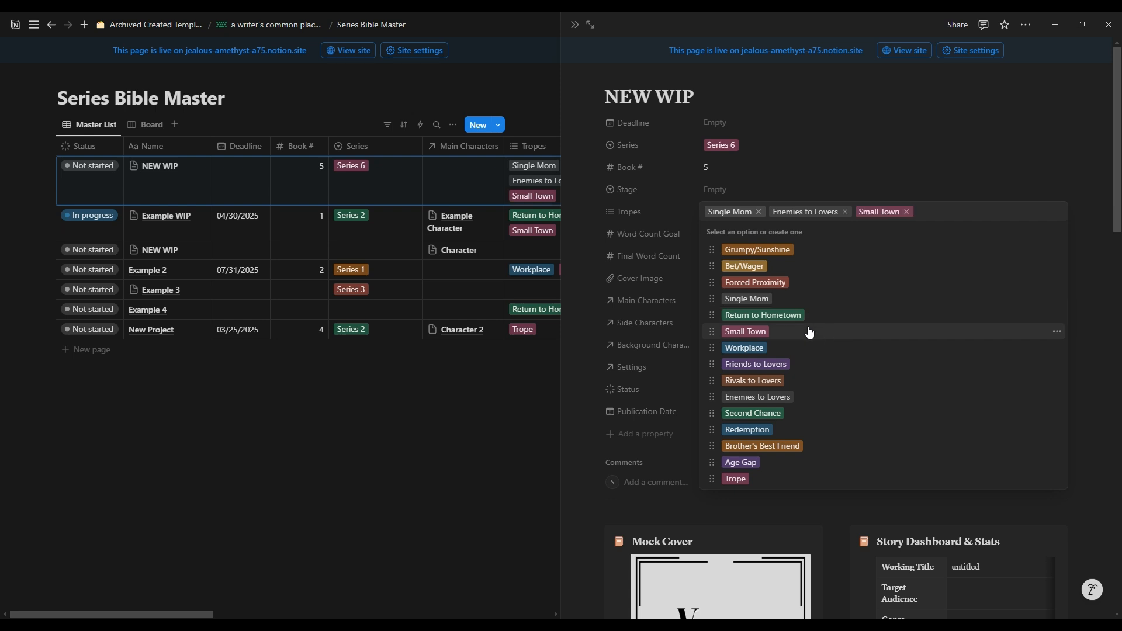
left_click(790, 415)
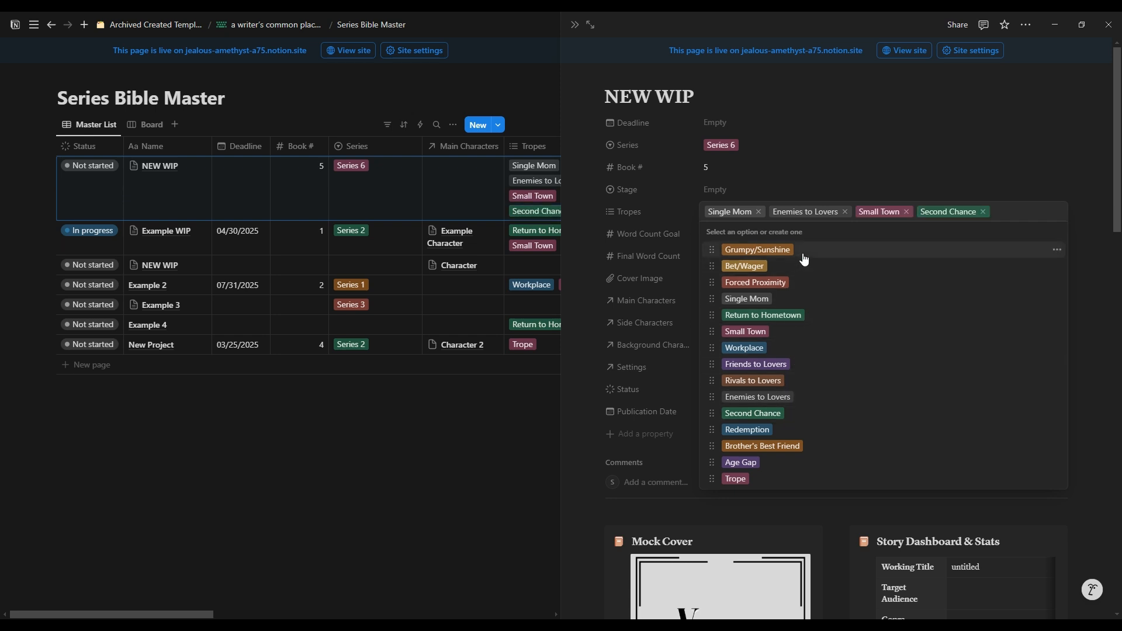
left_click(804, 258)
left_click(851, 144)
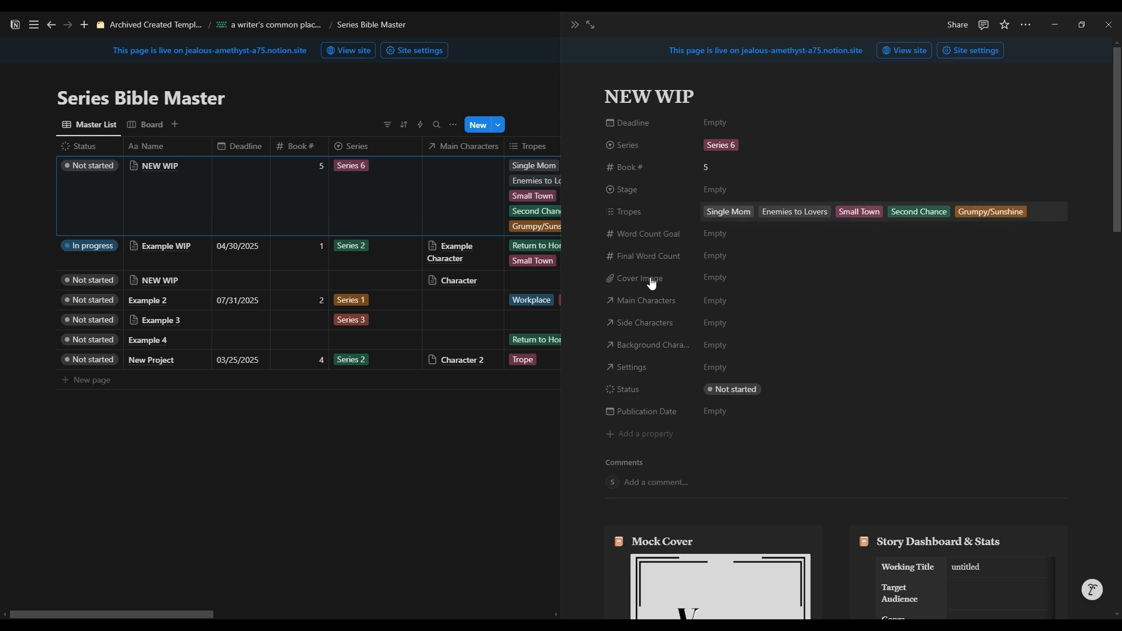
Step: Set the NEW WIP entry's word count goal to 65000 and open its Cover Image upload options
left_click(725, 239)
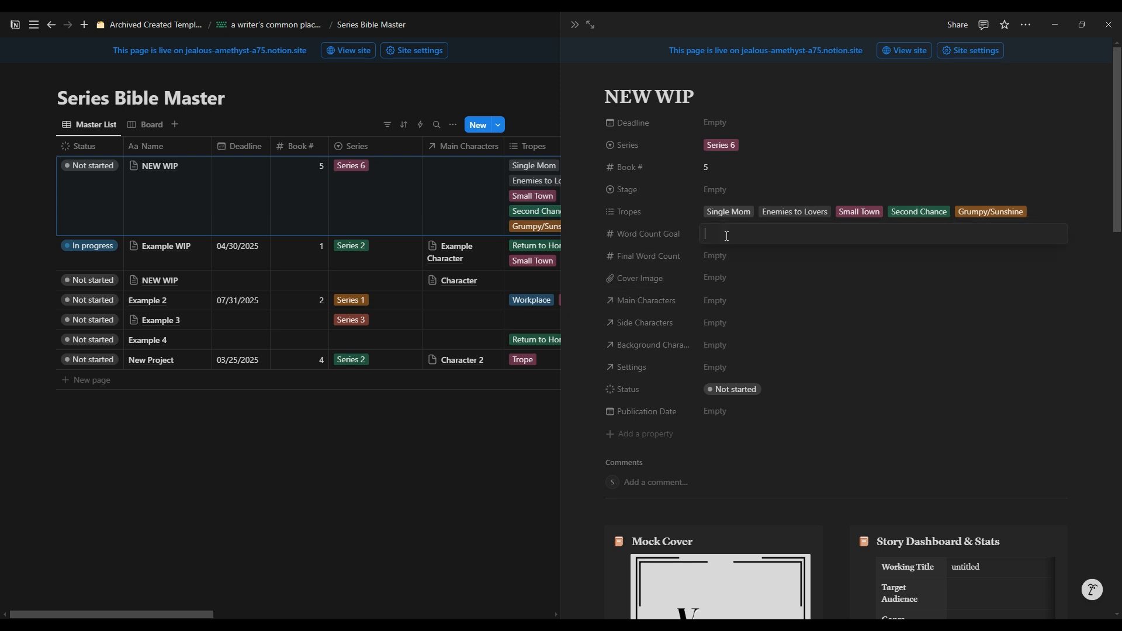
type("65000")
left_click(740, 257)
left_click(730, 277)
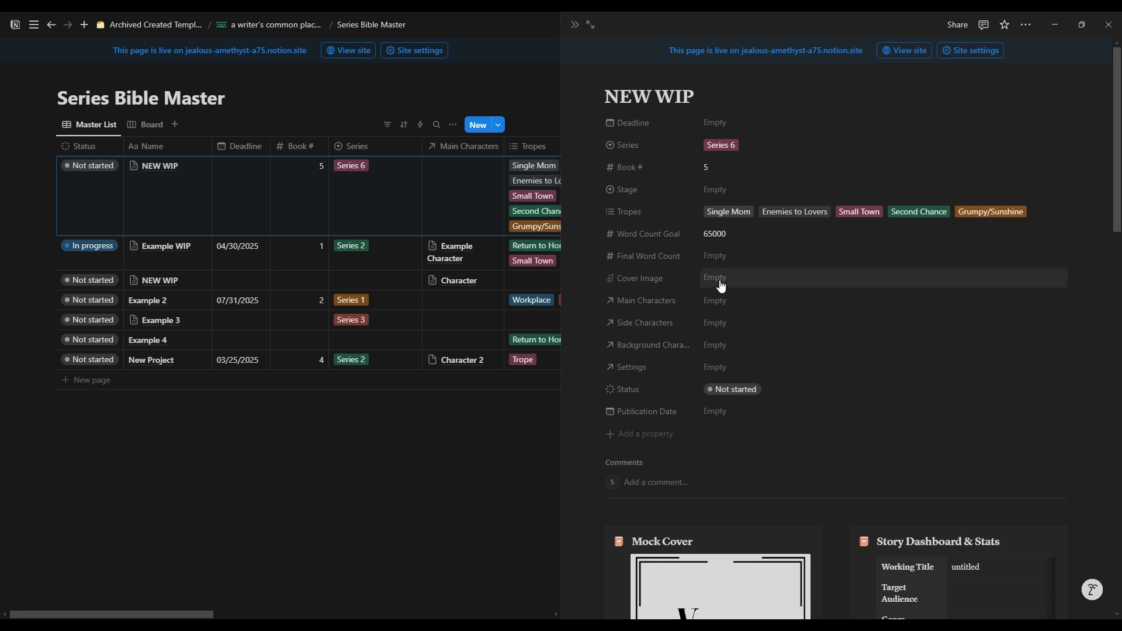
left_click(717, 280)
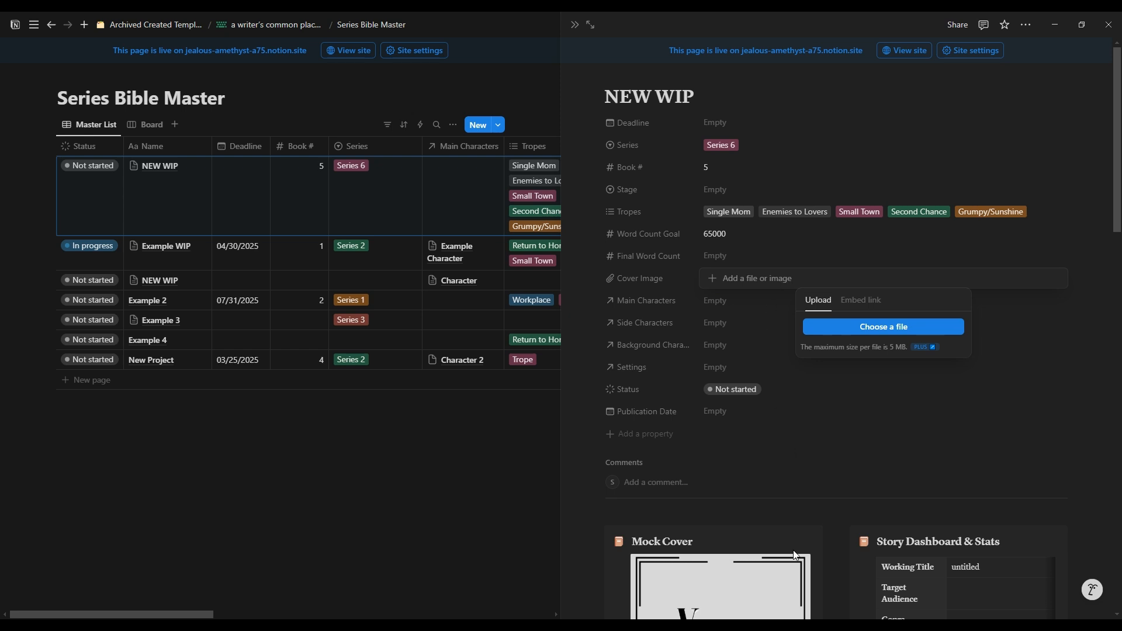
Step: Close the cover image upload options and view the linkable pages for the Main Characters and Settings properties without linking any
left_click(753, 577)
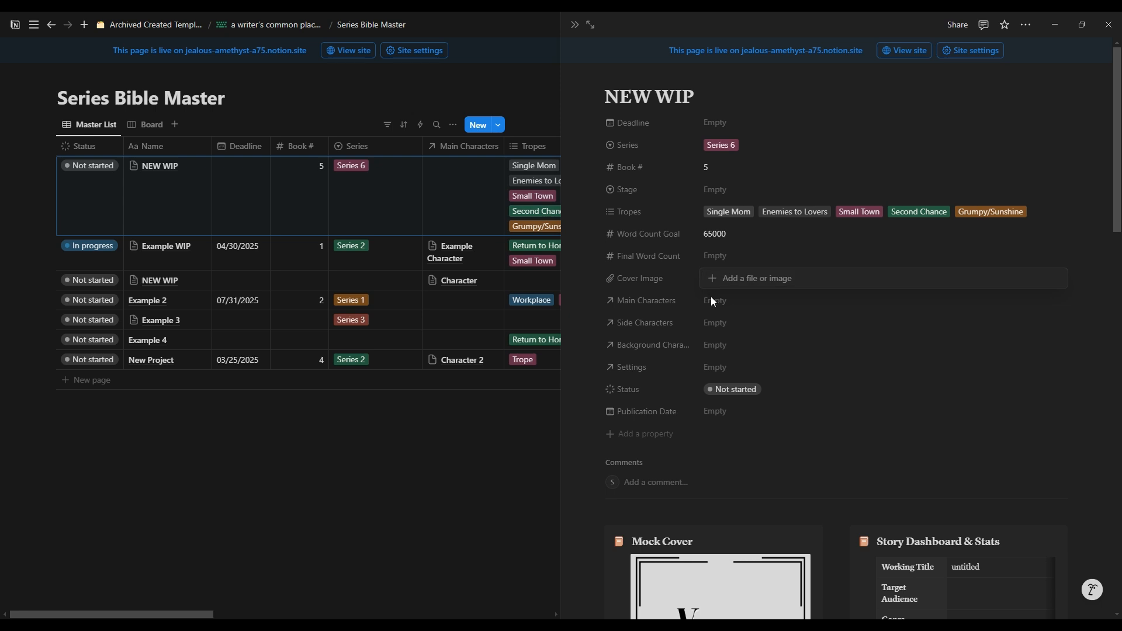
left_click(739, 301)
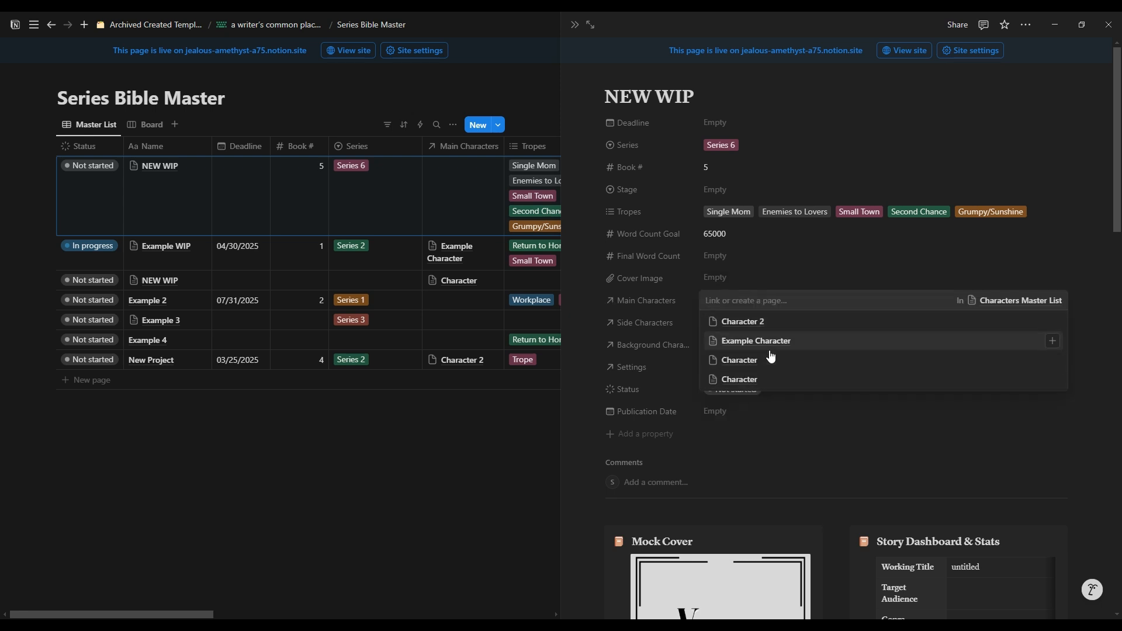
left_click(670, 326)
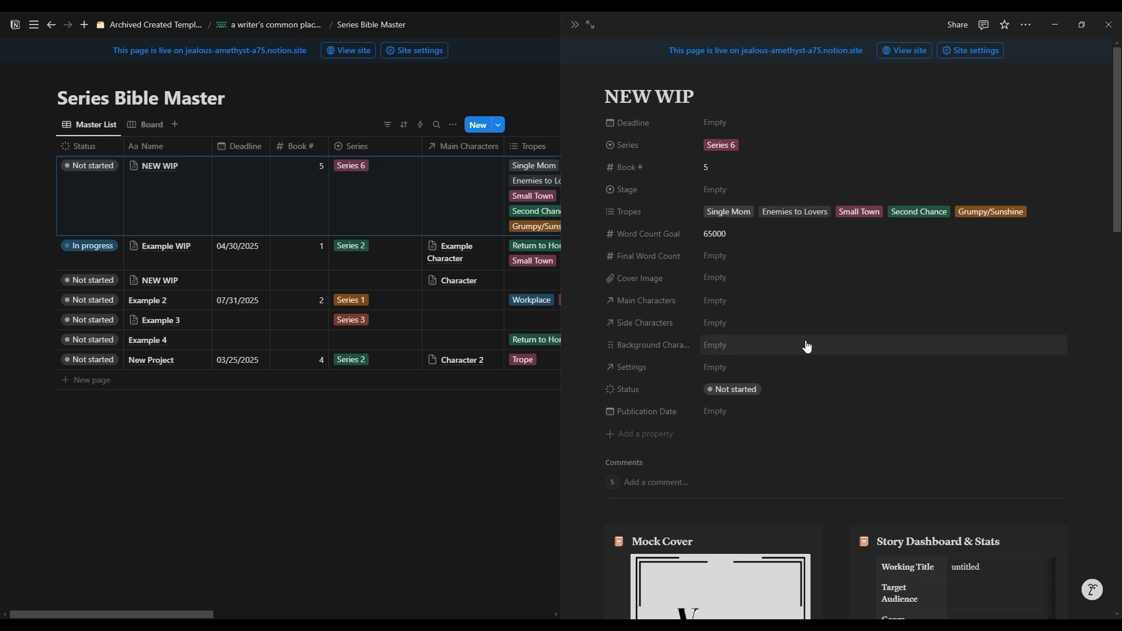
left_click(725, 369)
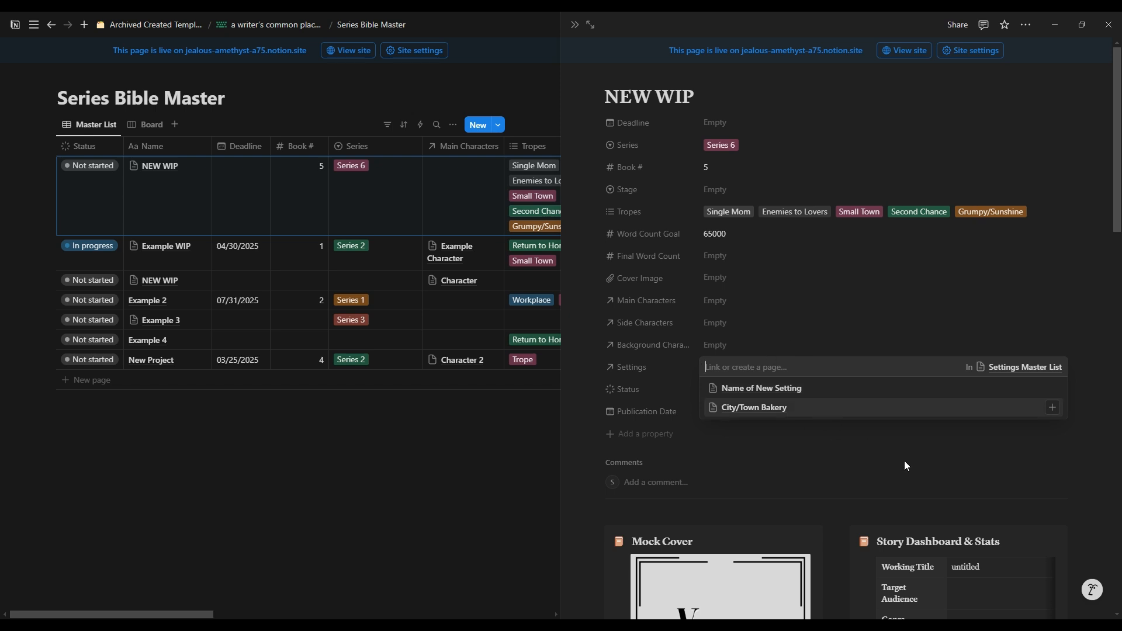
left_click(669, 397)
Step: View the Status options and the Publication Date calendar of the NEW WIP entry without choosing a value
left_click(771, 389)
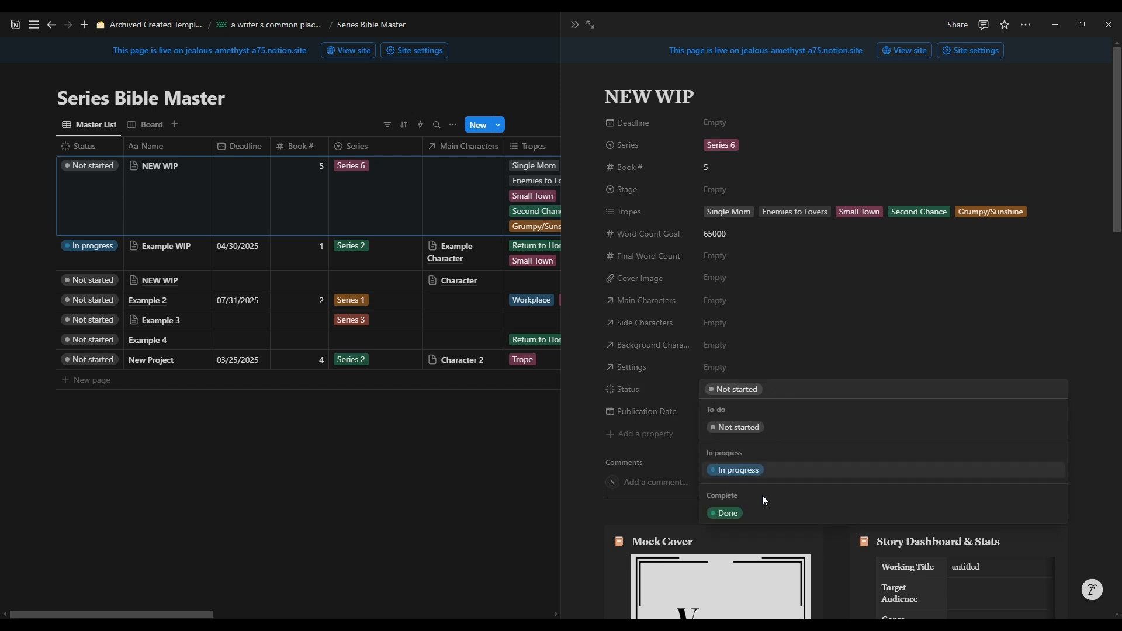
left_click(777, 438)
left_click(744, 413)
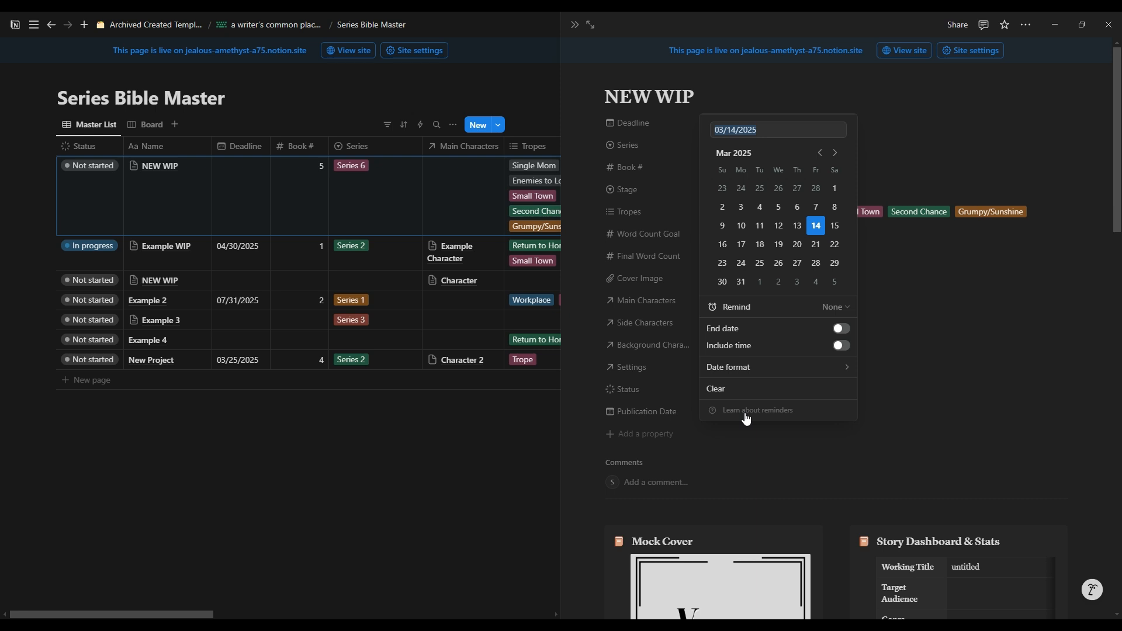
left_click(1015, 438)
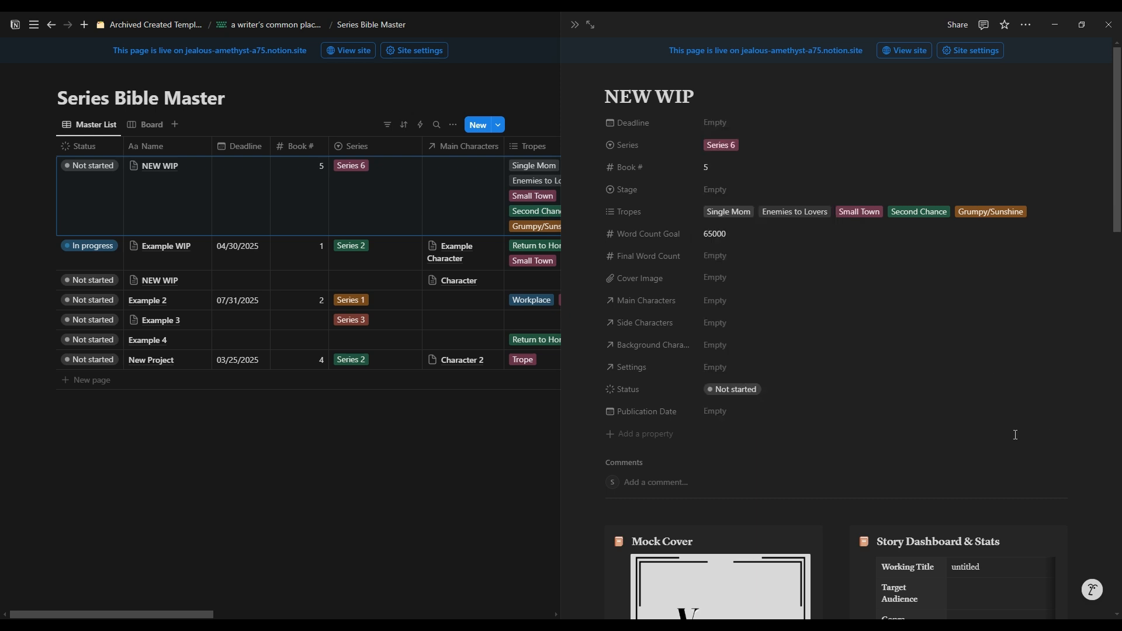
Step: Look through the NEW WIP page body down to the All the Links and Other Important Information tables and return to the properties
scroll(838, 331, "down", 3)
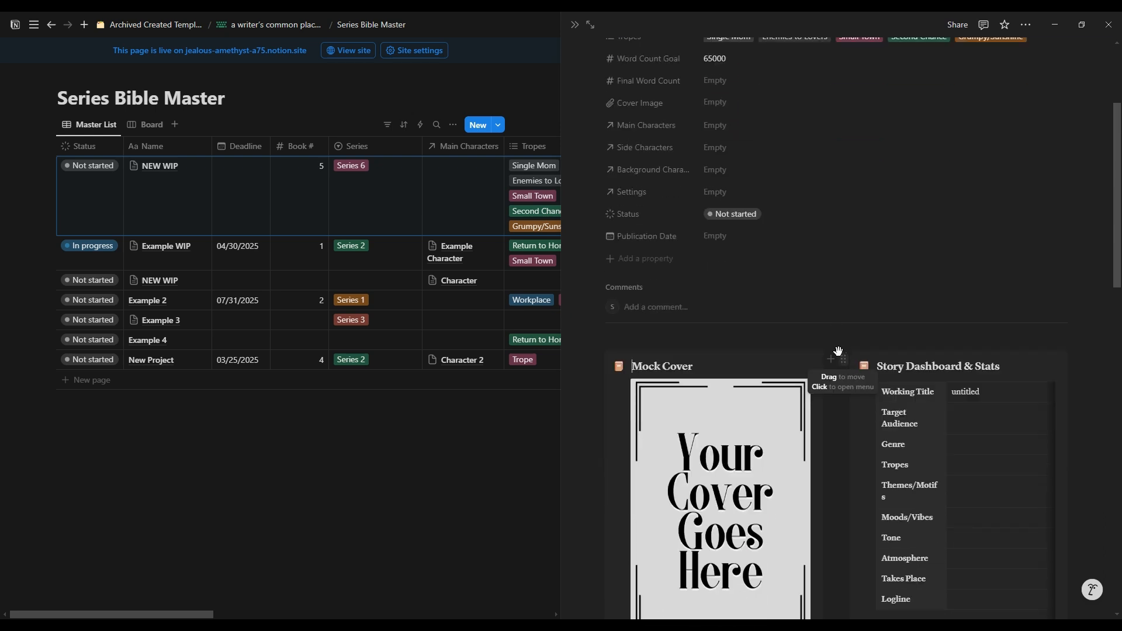
double_click(837, 352)
scroll(959, 412, "down", 3)
scroll(995, 417, "down", 14)
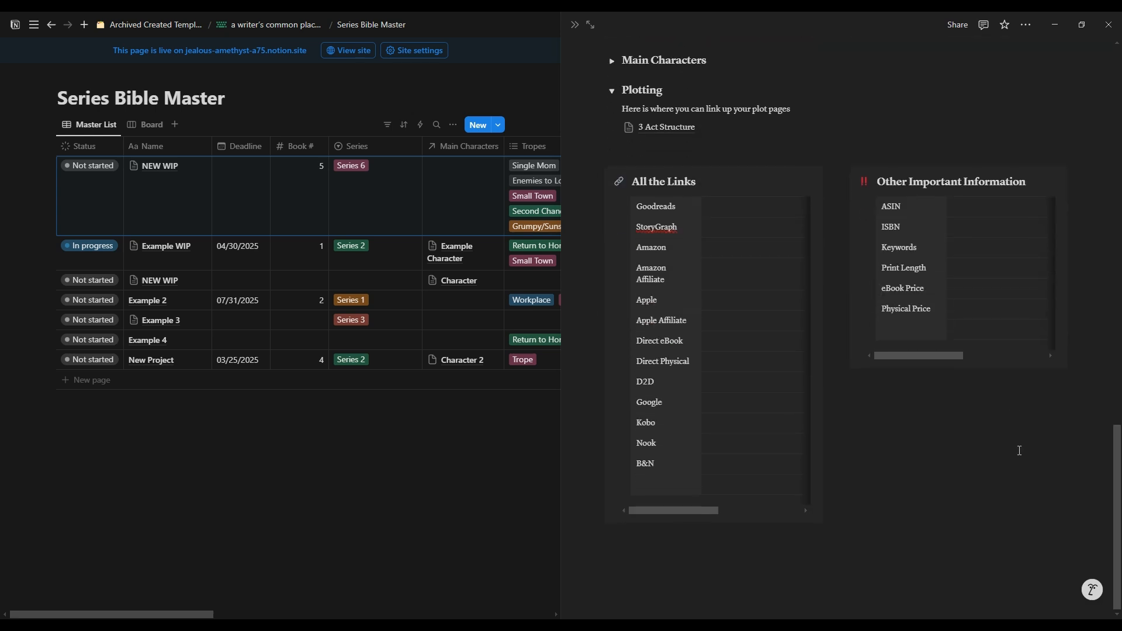
left_click_drag(1080, 545, 886, 253)
scroll(882, 251, "up", 3)
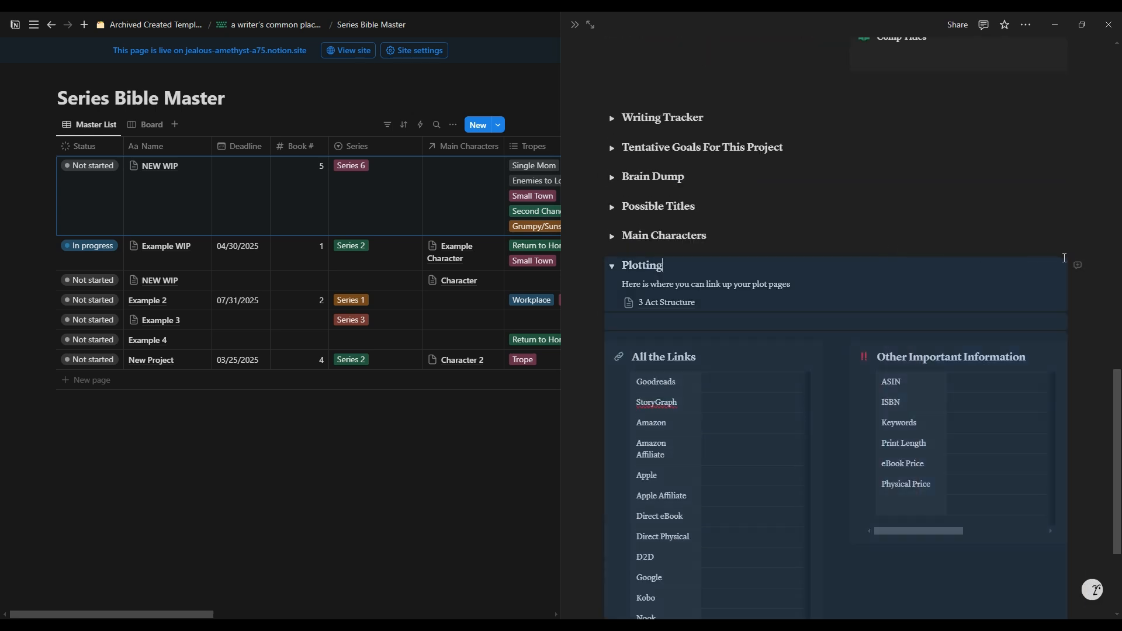
left_click(1063, 258)
scroll(904, 344, "up", 3)
scroll(905, 345, "up", 8)
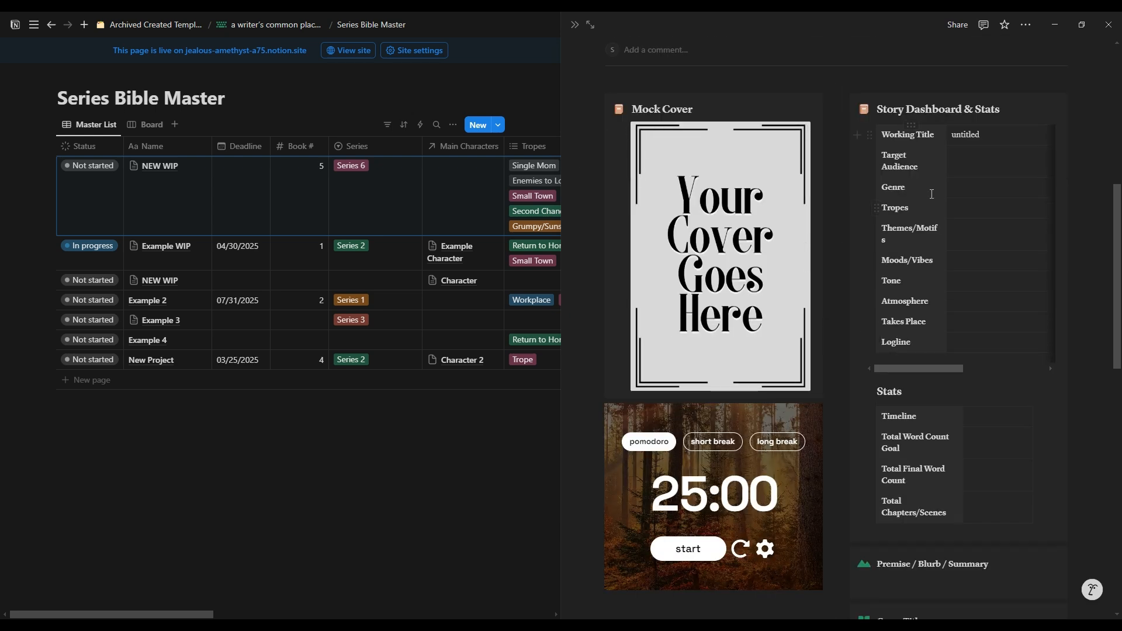
scroll(841, 275, "up", 5)
scroll(844, 285, "up", 2)
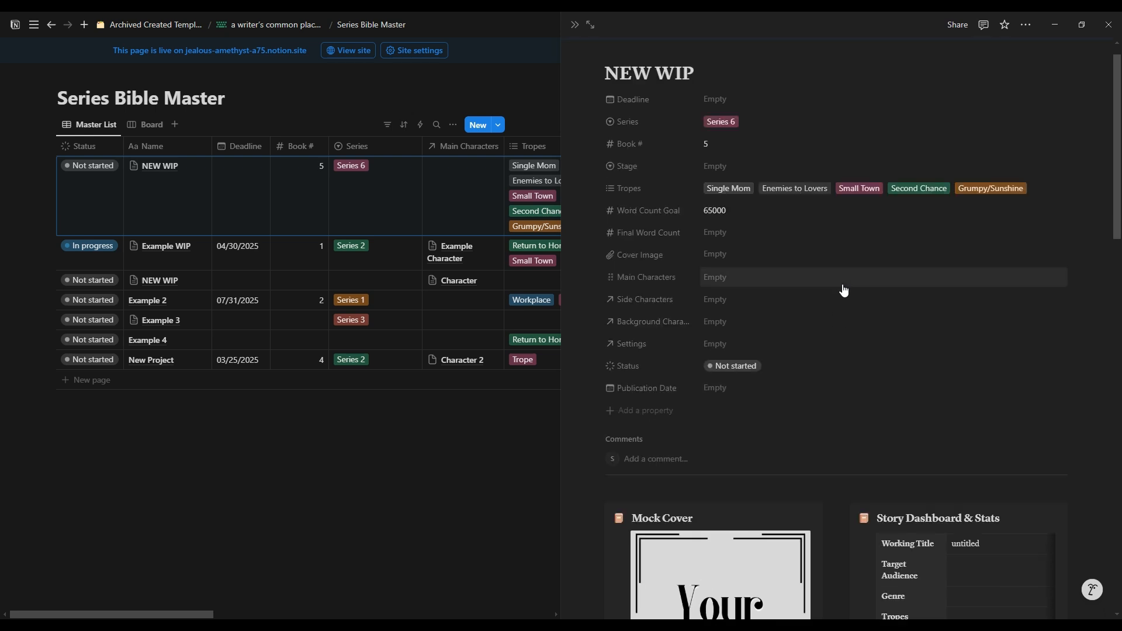
Step: View the replacement options for the Mock Cover image, including upload, embed link, Unsplash and GIPHY, without replacing it
scroll(815, 310, "down", 3)
scroll(815, 311, "down", 2)
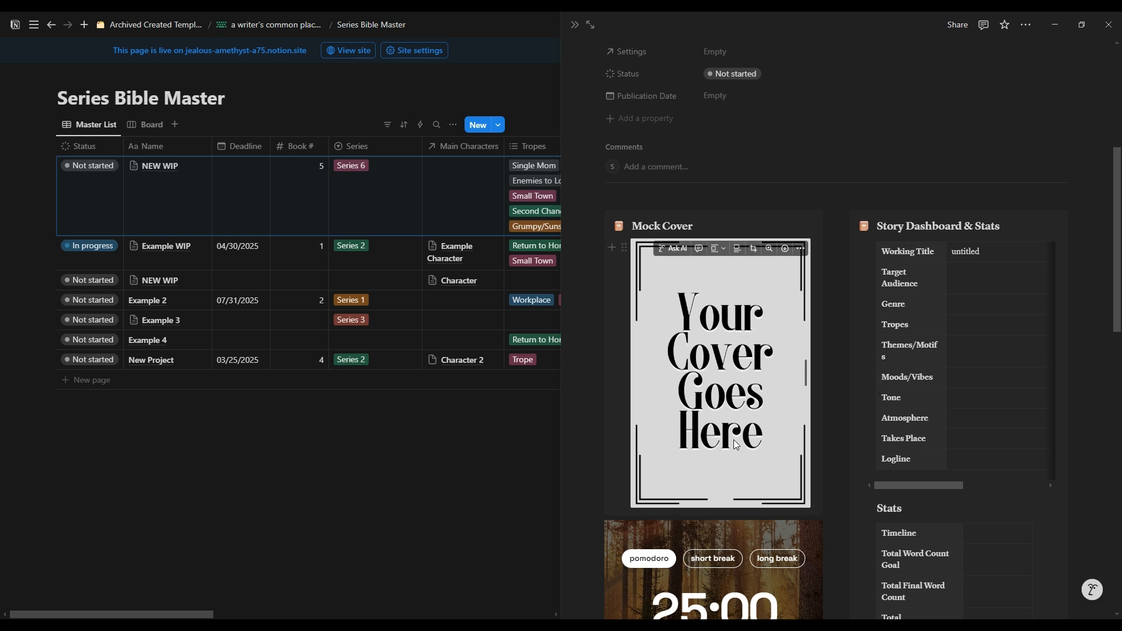
left_click(801, 249)
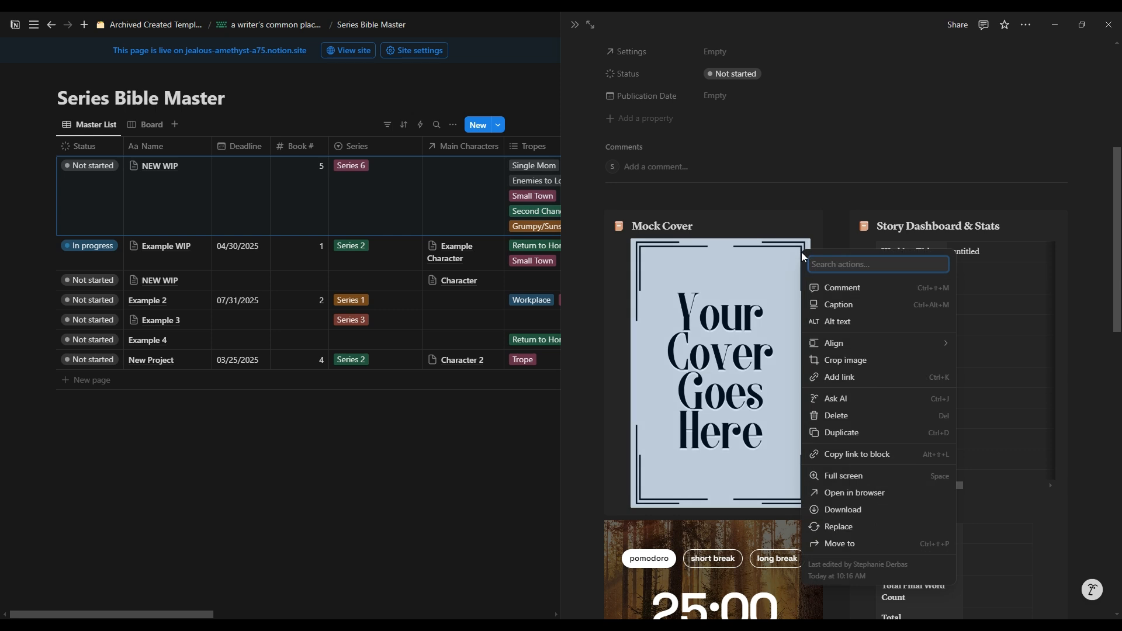
left_click(840, 528)
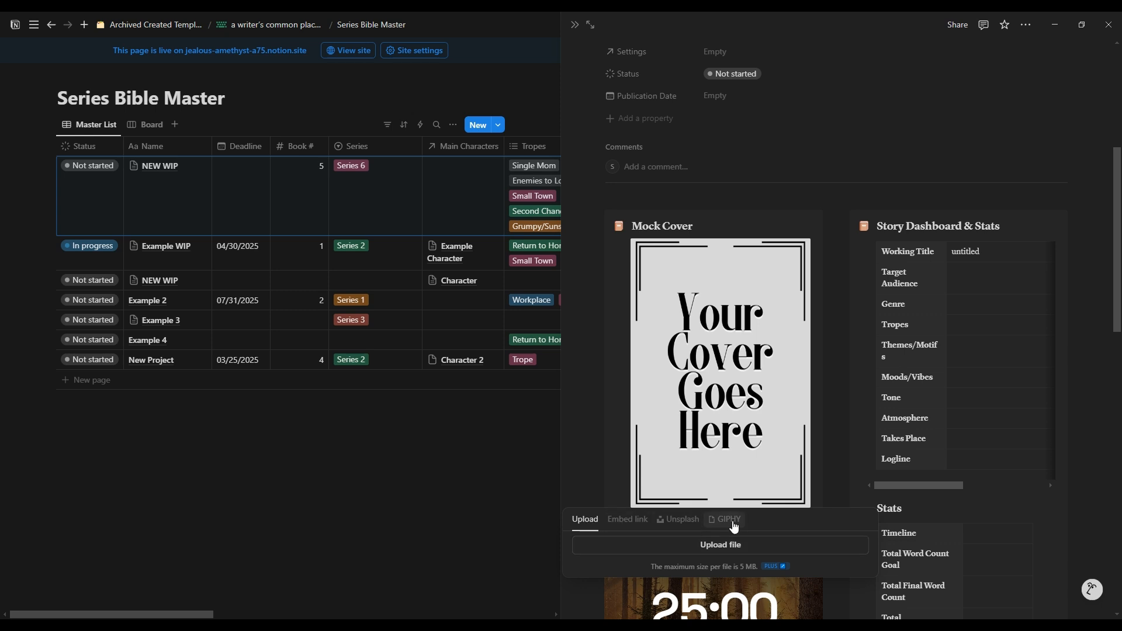
left_click(1038, 332)
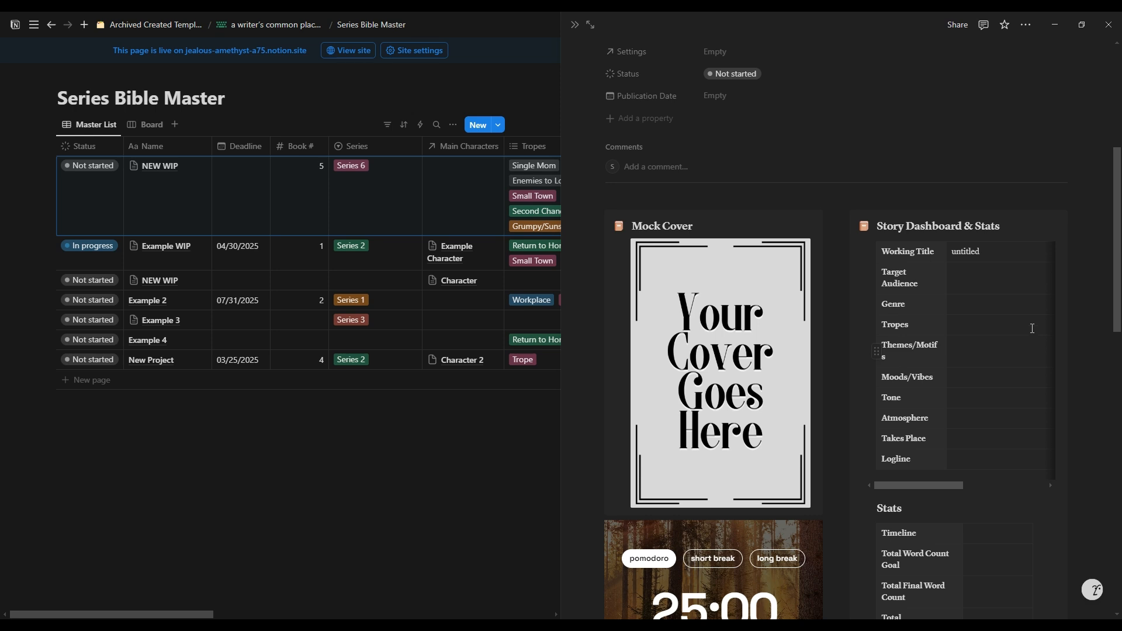
Step: Open the NEW WIP entry as a full page and go through the fields of its Story Dashboard table
left_click(591, 26)
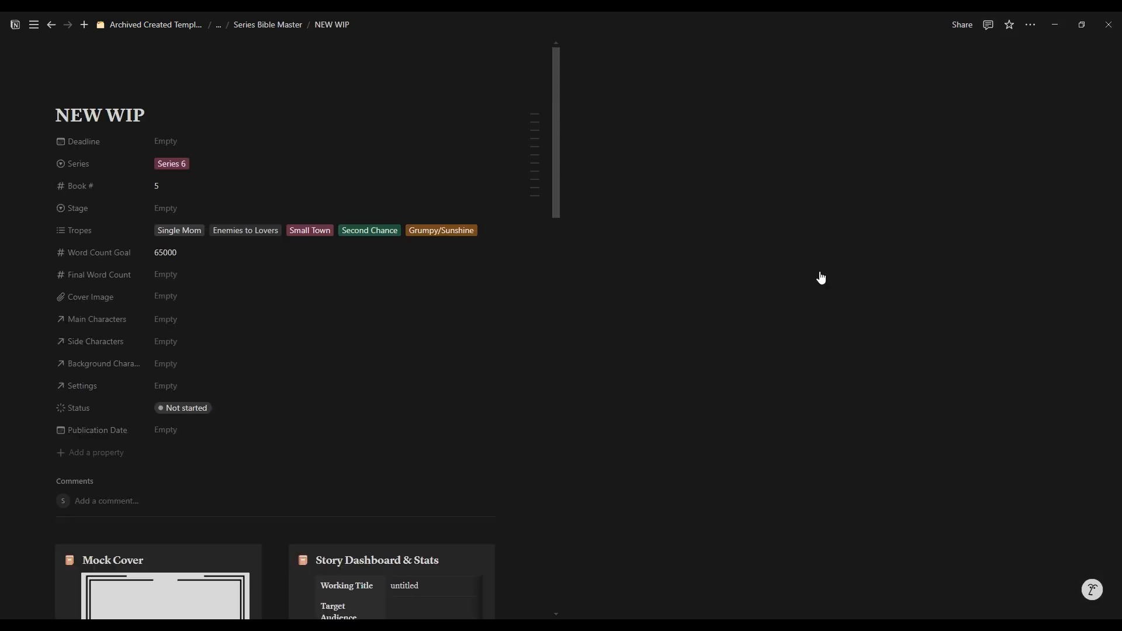
scroll(812, 313, "down", 7)
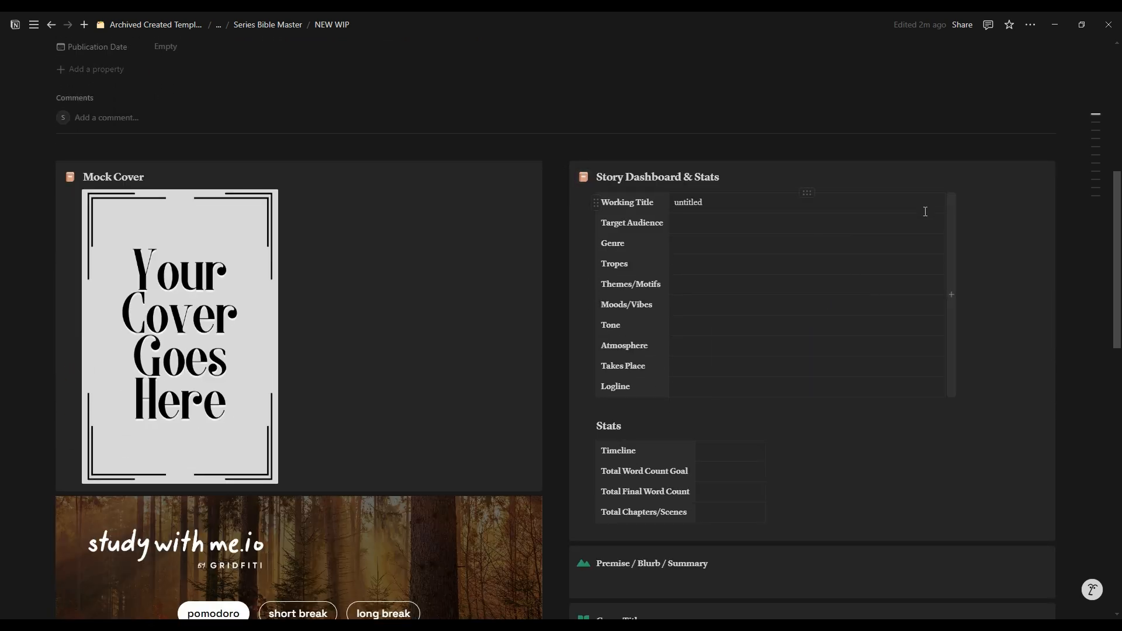
left_click(756, 207)
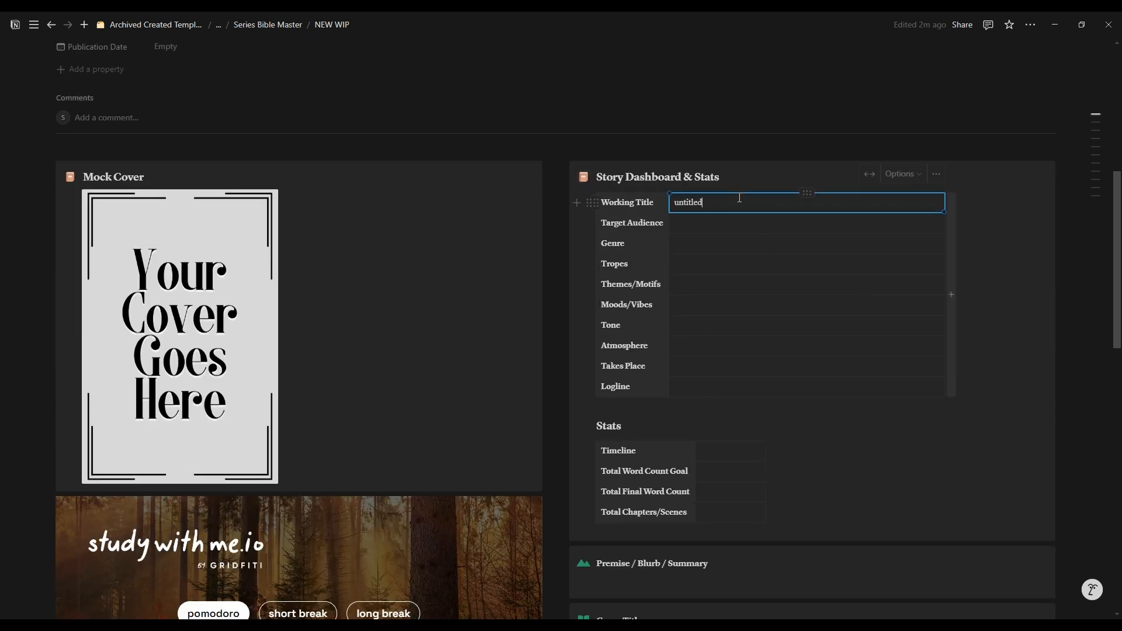
key("Down")
key("Down")
key("Down")
key("Down")
key("Down")
key("Down")
key("Down")
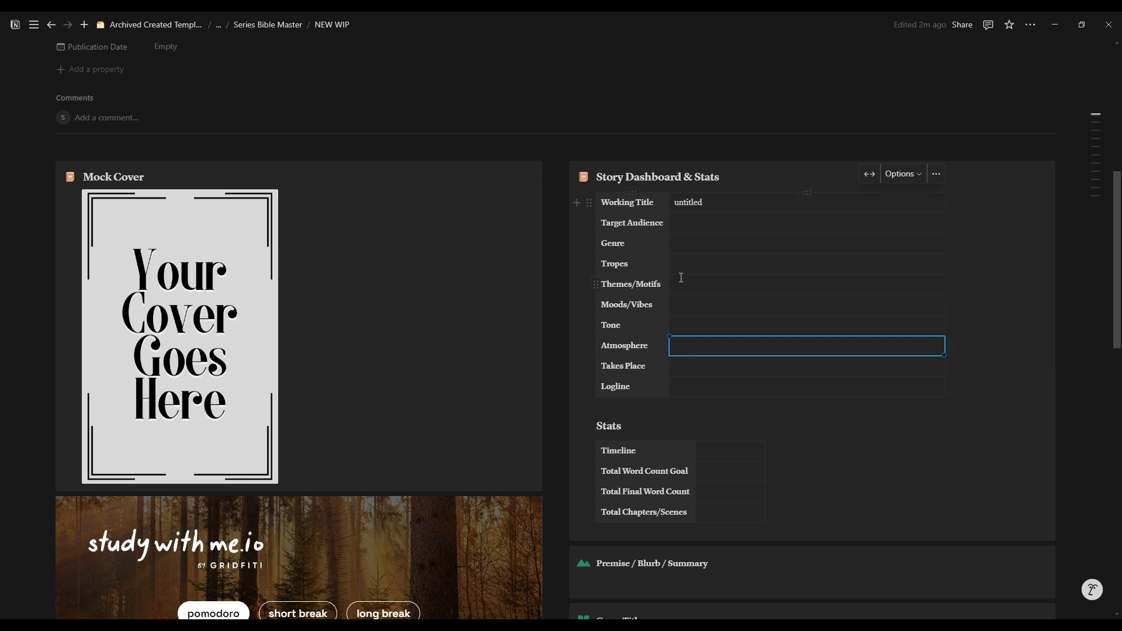
left_click(706, 322)
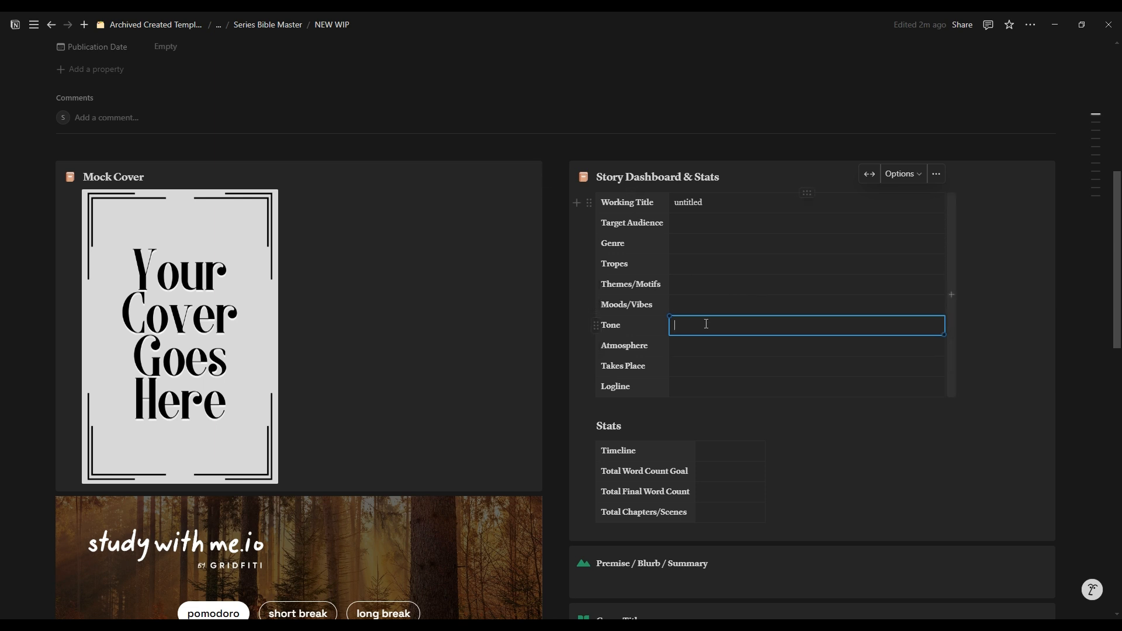
left_click(730, 261)
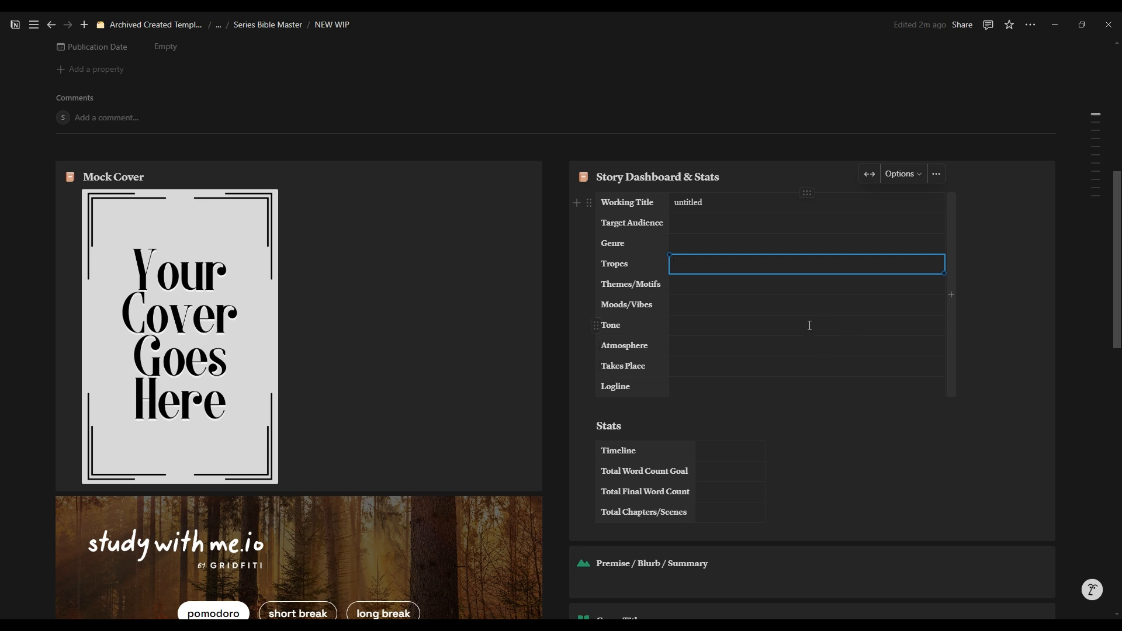
Step: Go through the word count and chapter fields of the Stats table and look over the sections below it
left_click(751, 475)
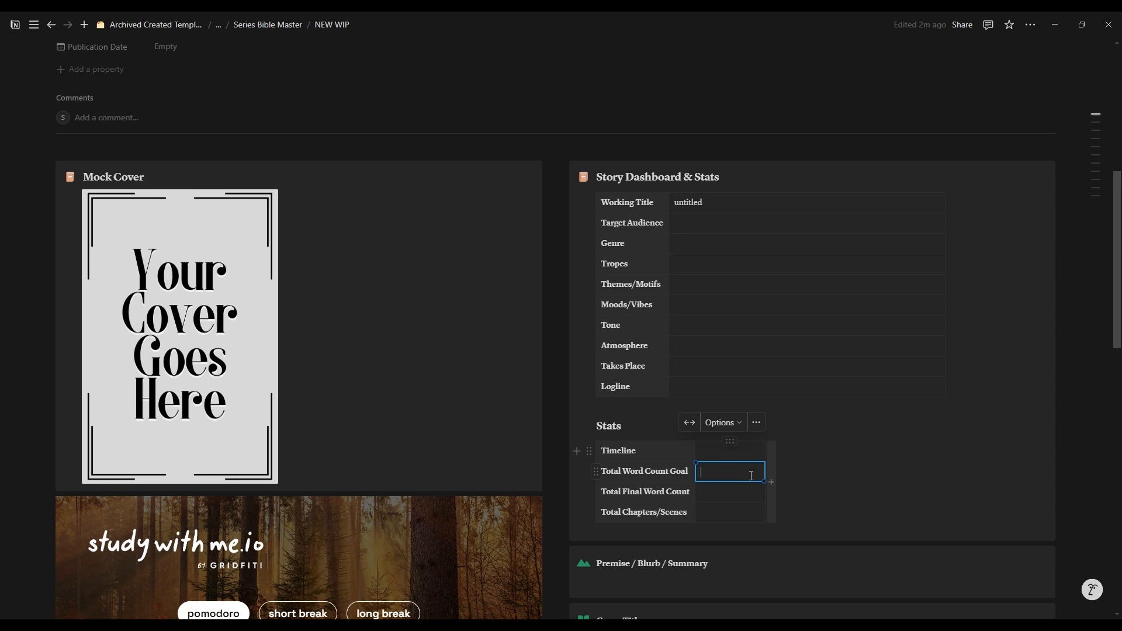
left_click(733, 491)
left_click(731, 512)
scroll(936, 432, "down", 5)
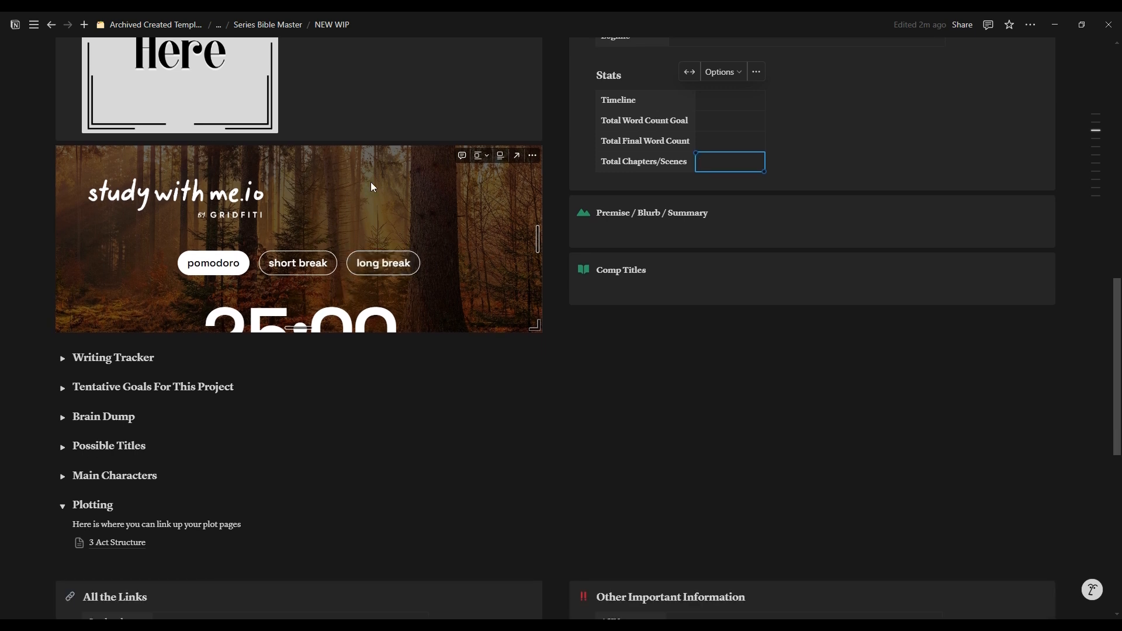
scroll(391, 291, "down", 1)
scroll(391, 291, "down", 1)
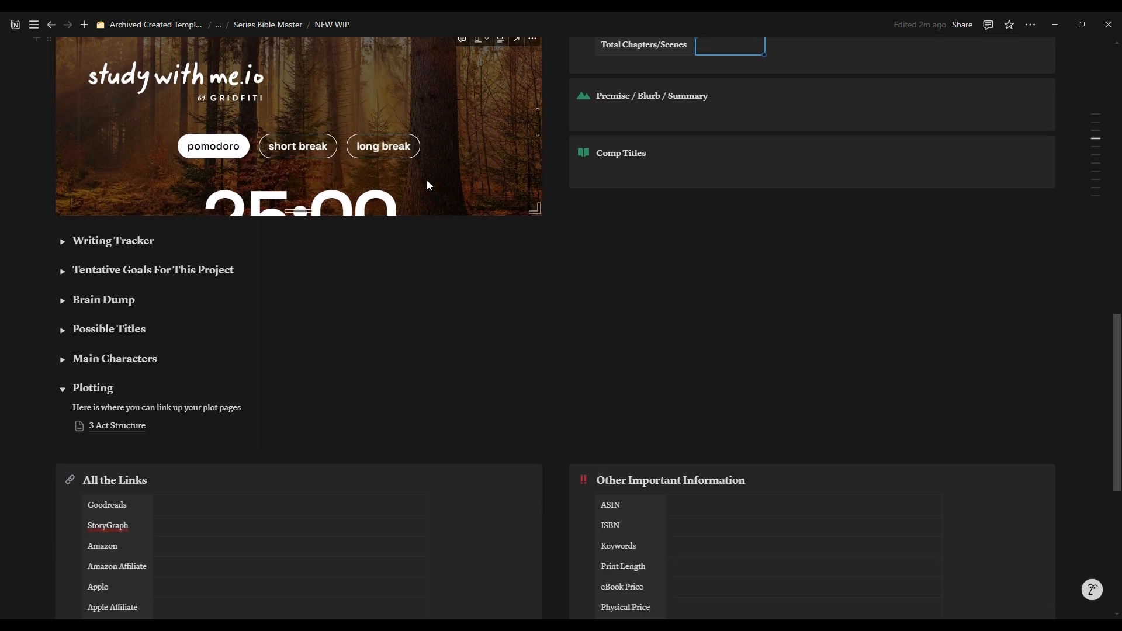
Step: Place the cursor in the empty Premise / Blurb / Summary block and in the Comp Titles block without entering text
scroll(471, 298, "up", 2)
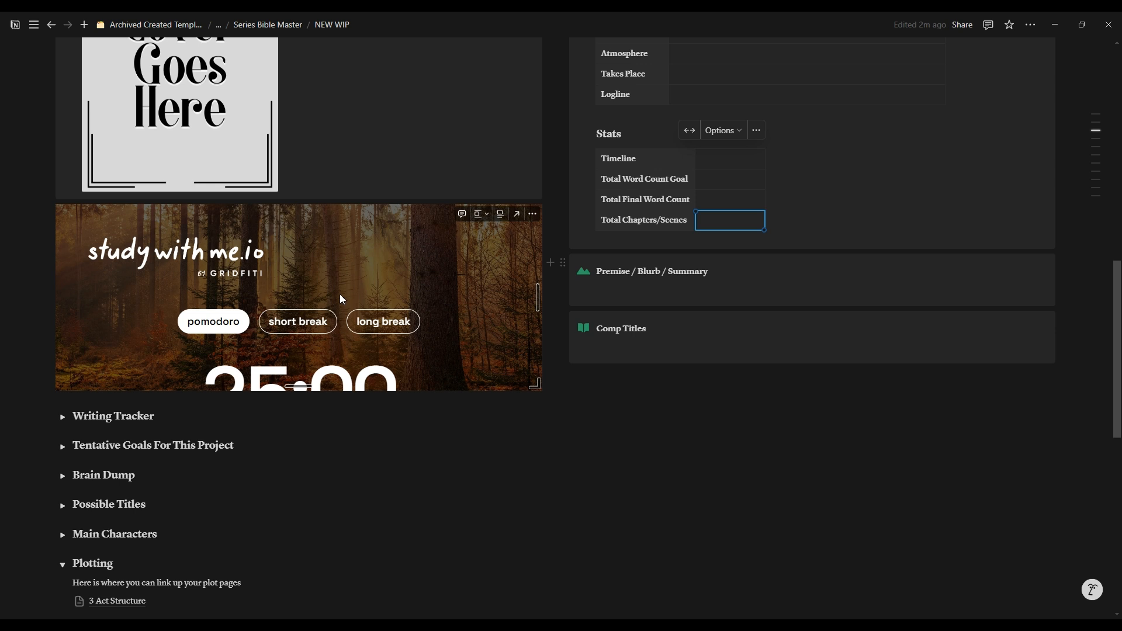
left_click(649, 290)
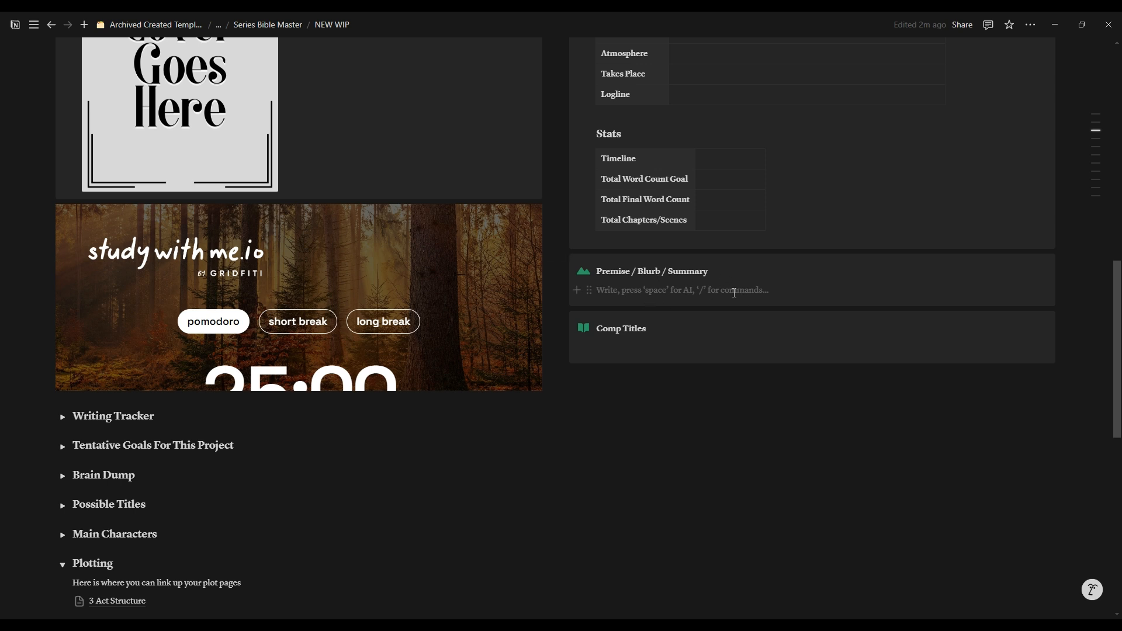
left_click(630, 349)
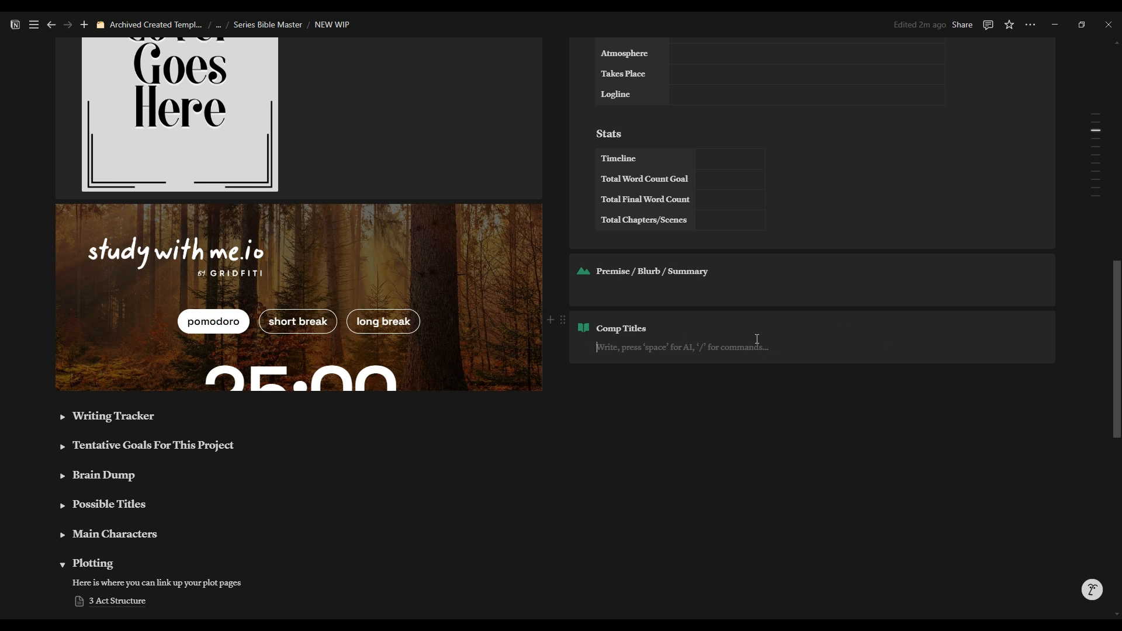
Step: Expand the Writing Tracker section and view the project choices of its Project filter without changing it
scroll(277, 438, "down", 4)
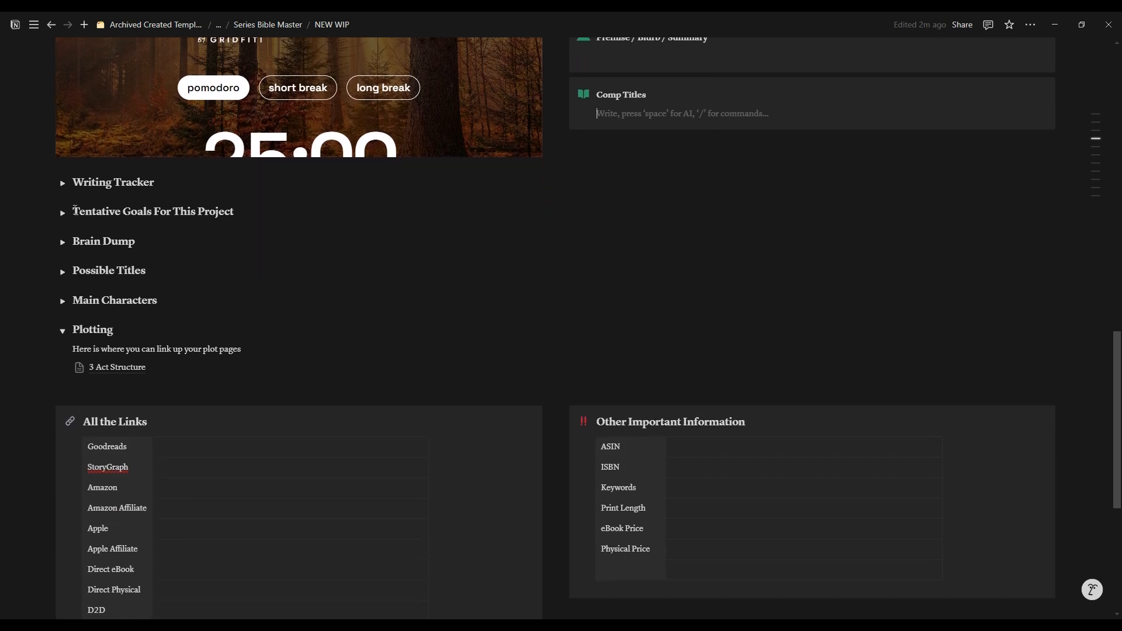
left_click(64, 187)
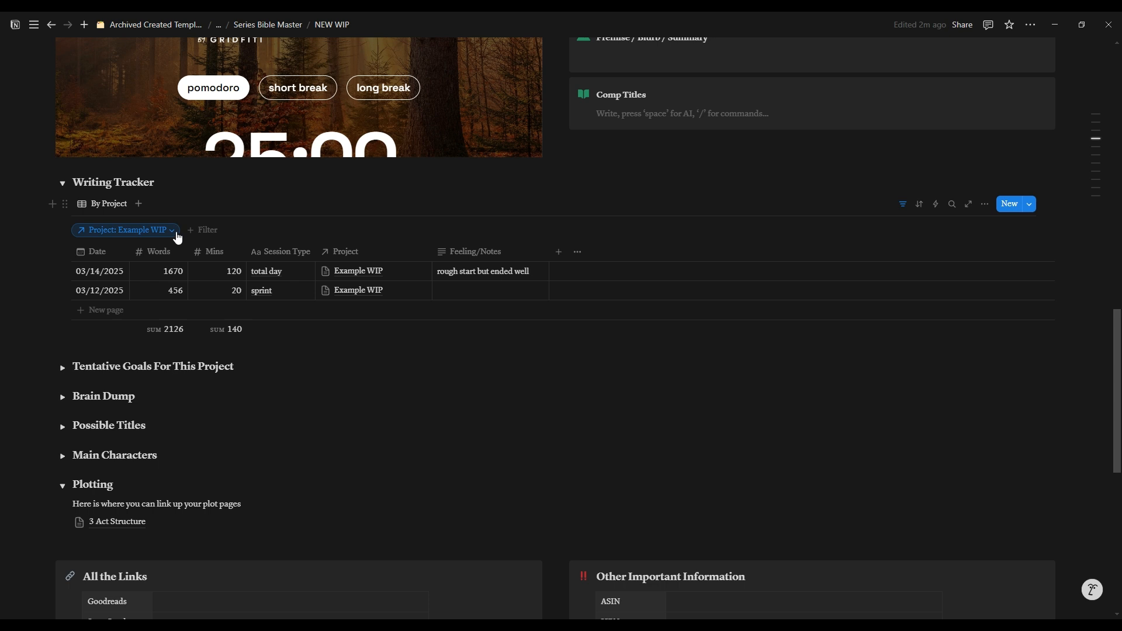
left_click(173, 238)
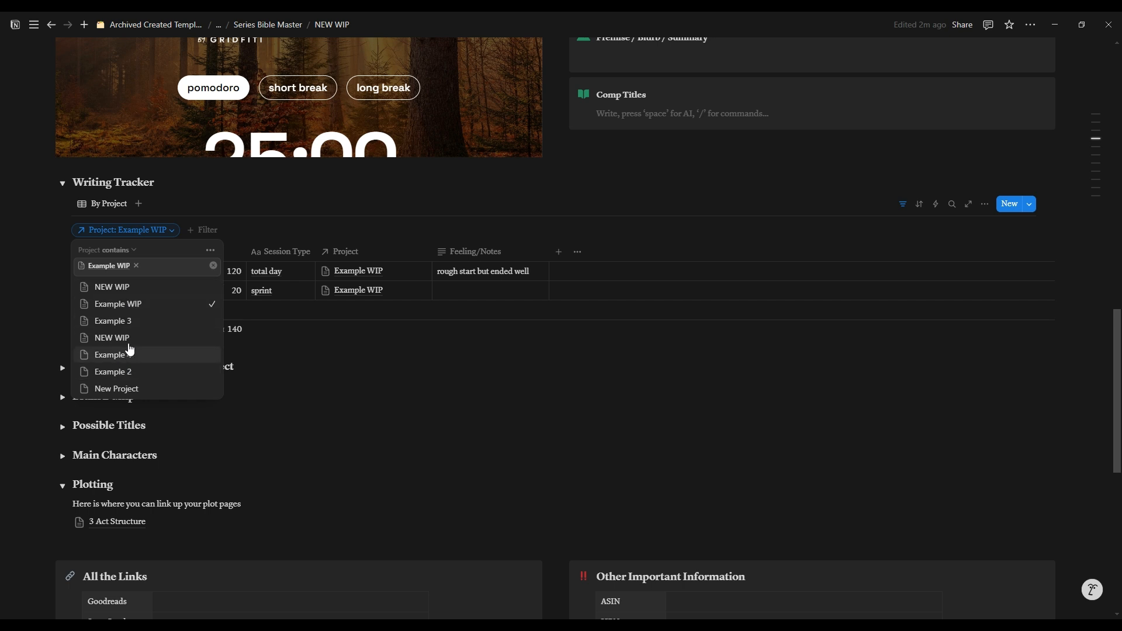
key("Escape")
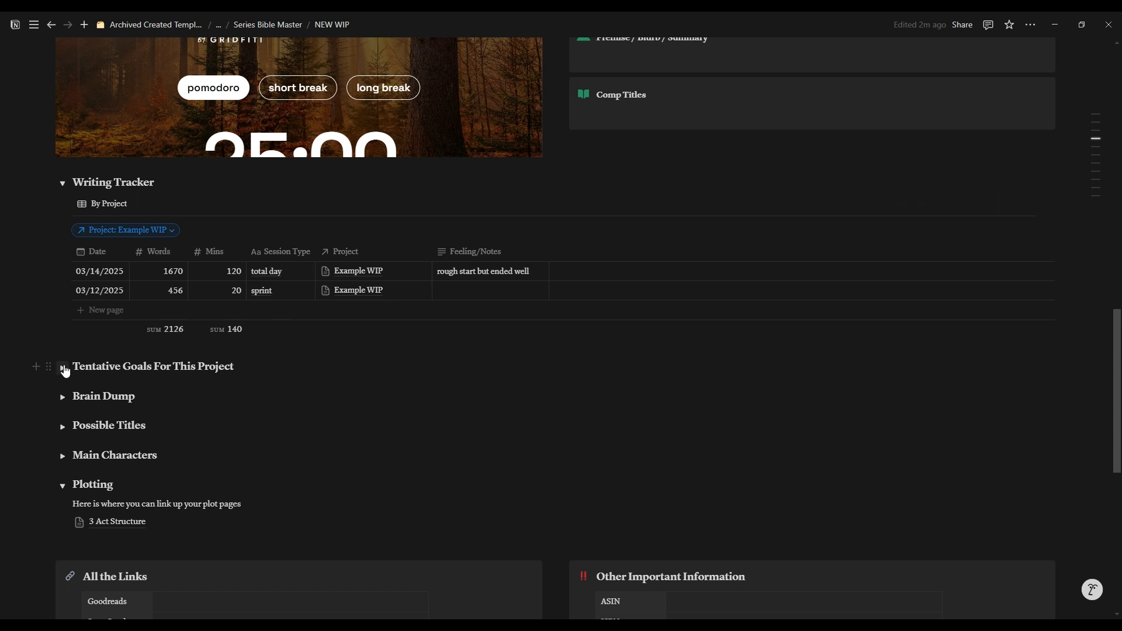
Step: Expand the Tentative Goals For This Project section and go through the draft stages in its table
left_click(63, 368)
scroll(453, 373, "down", 4)
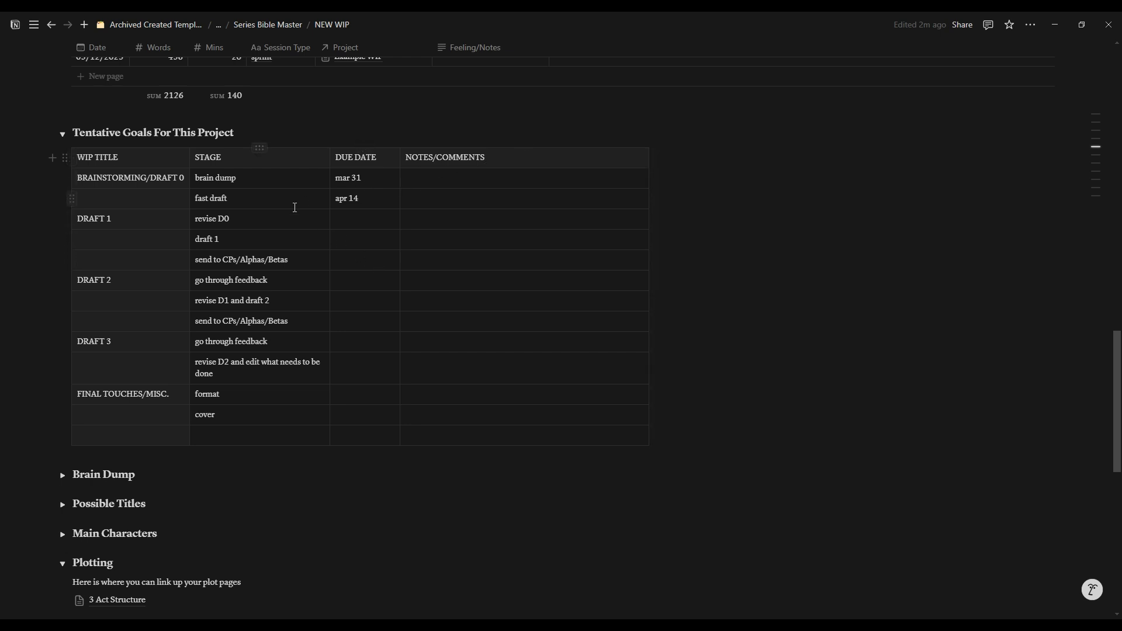
left_click_drag(248, 180, 206, 181)
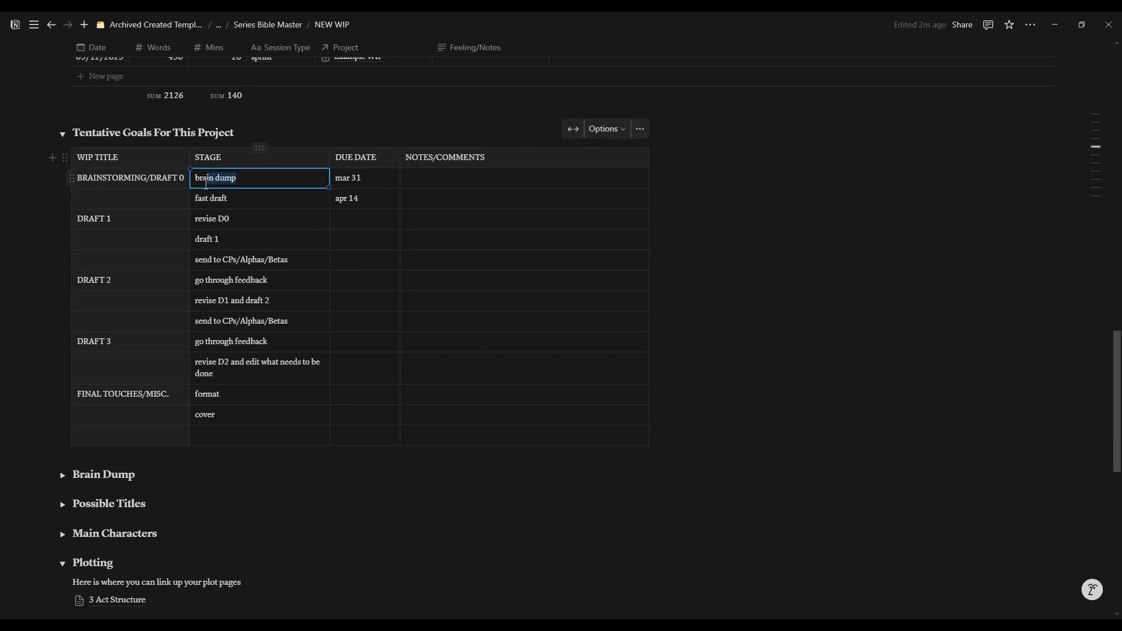
left_click(218, 225)
key("Down")
key("Down")
key("Down")
key("Down")
key("Down")
key("Down")
key("Down")
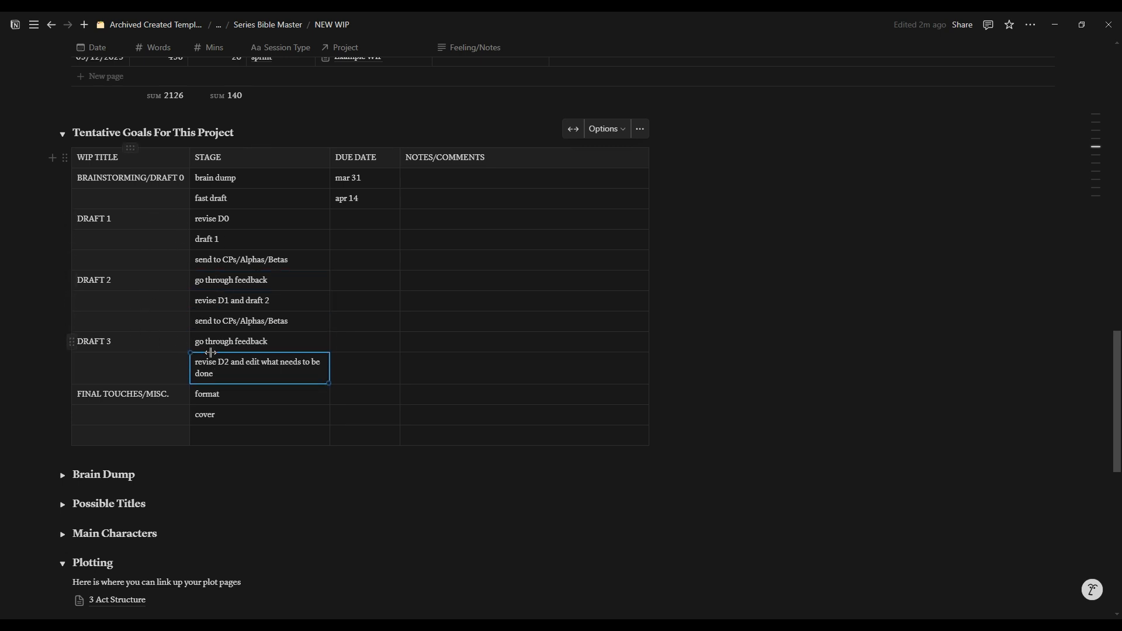
Step: Collapse the Tentative Goals For This Project section, delete it from the page and undo the deletion
left_click(247, 343)
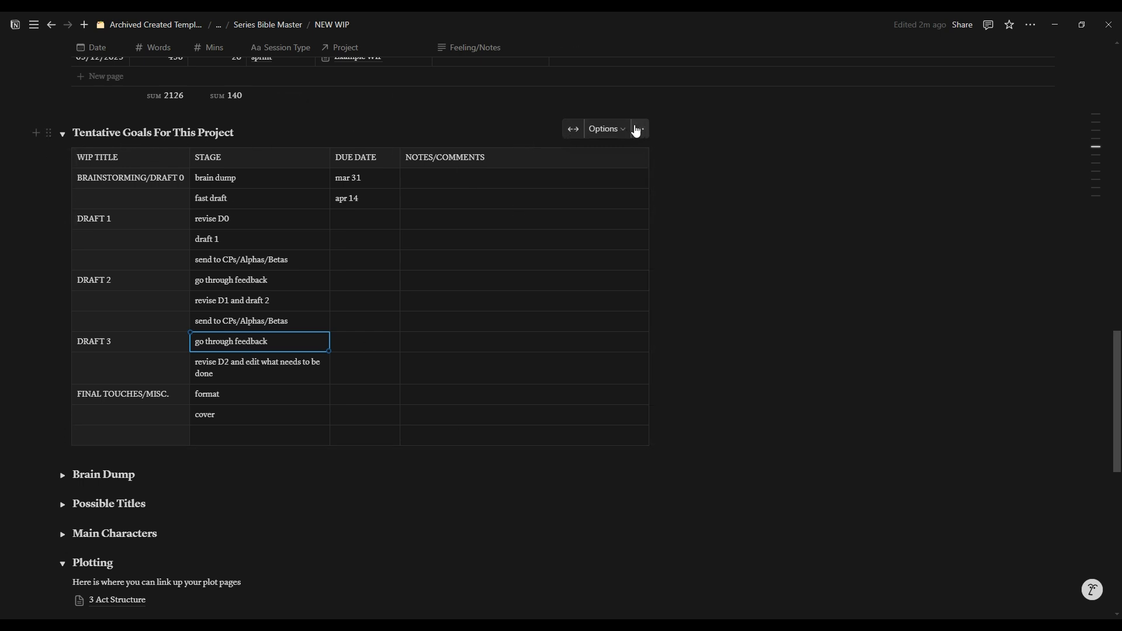
left_click(62, 134)
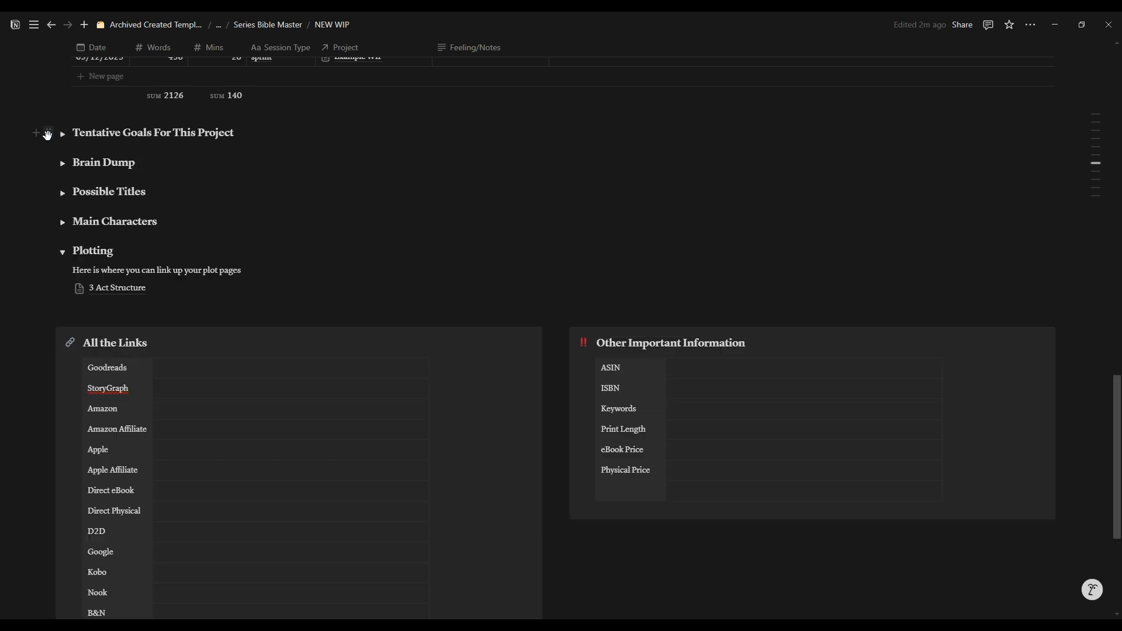
left_click(48, 135)
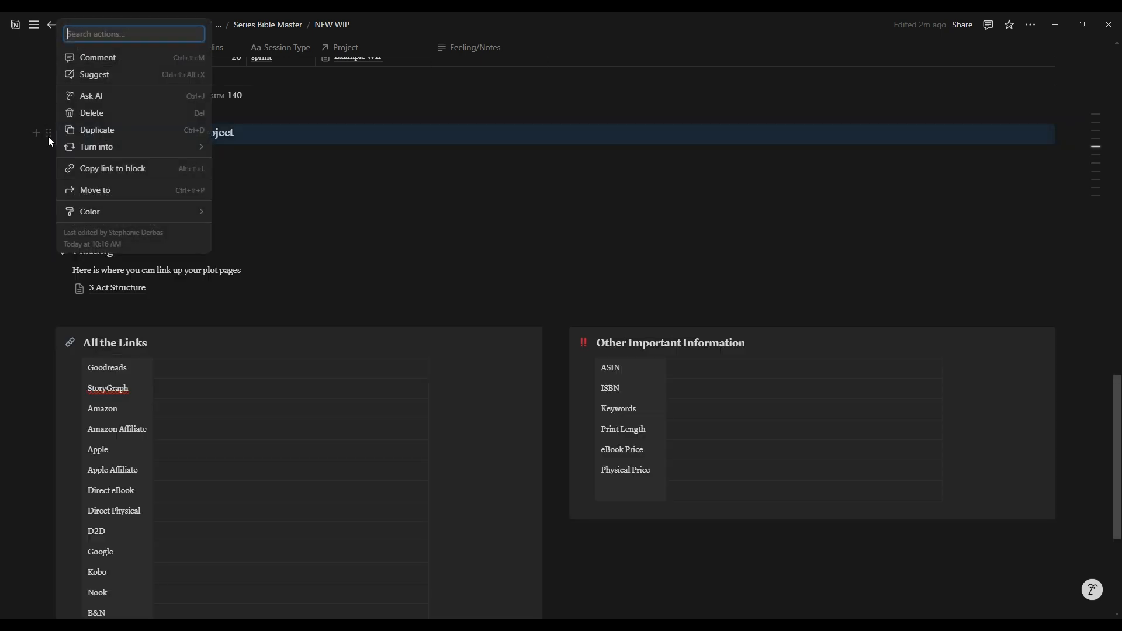
left_click(96, 112)
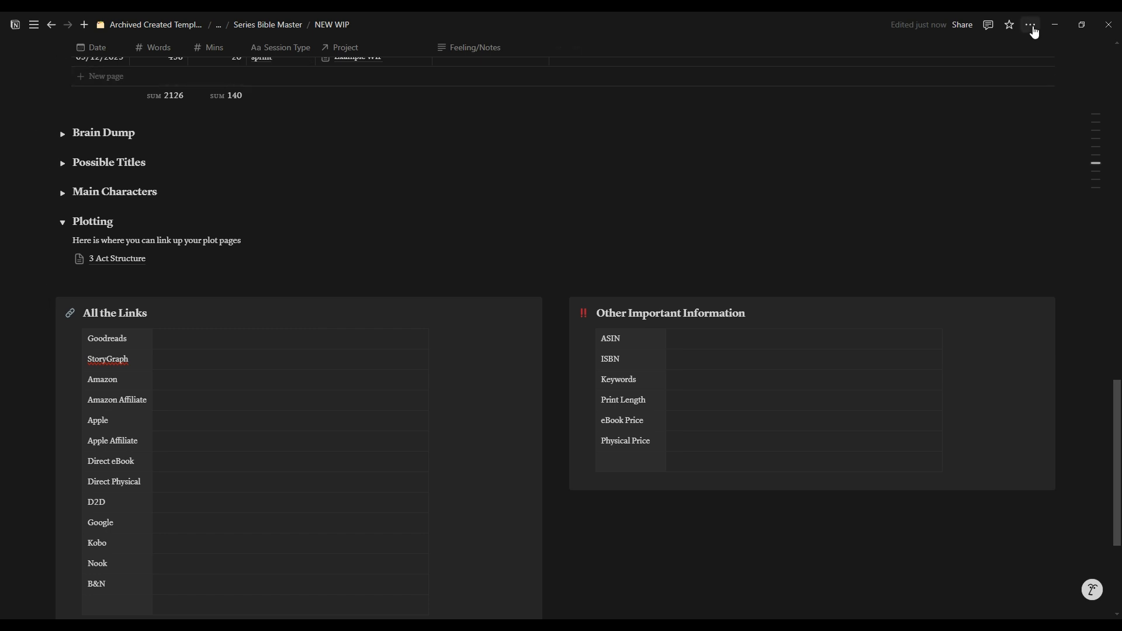
left_click(1032, 27)
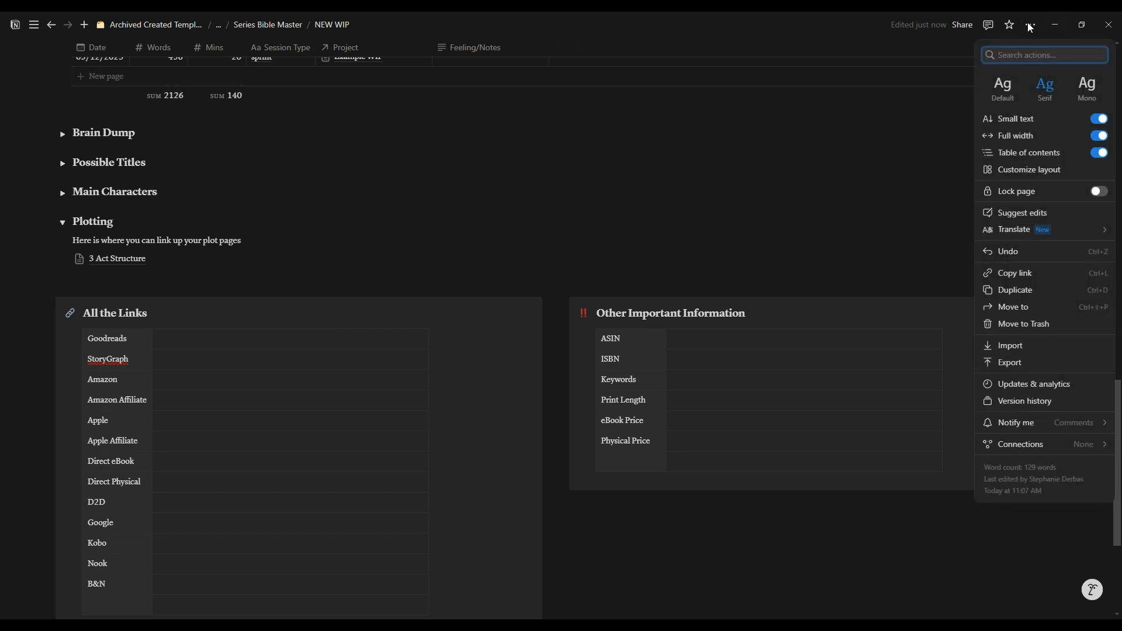
left_click(1004, 252)
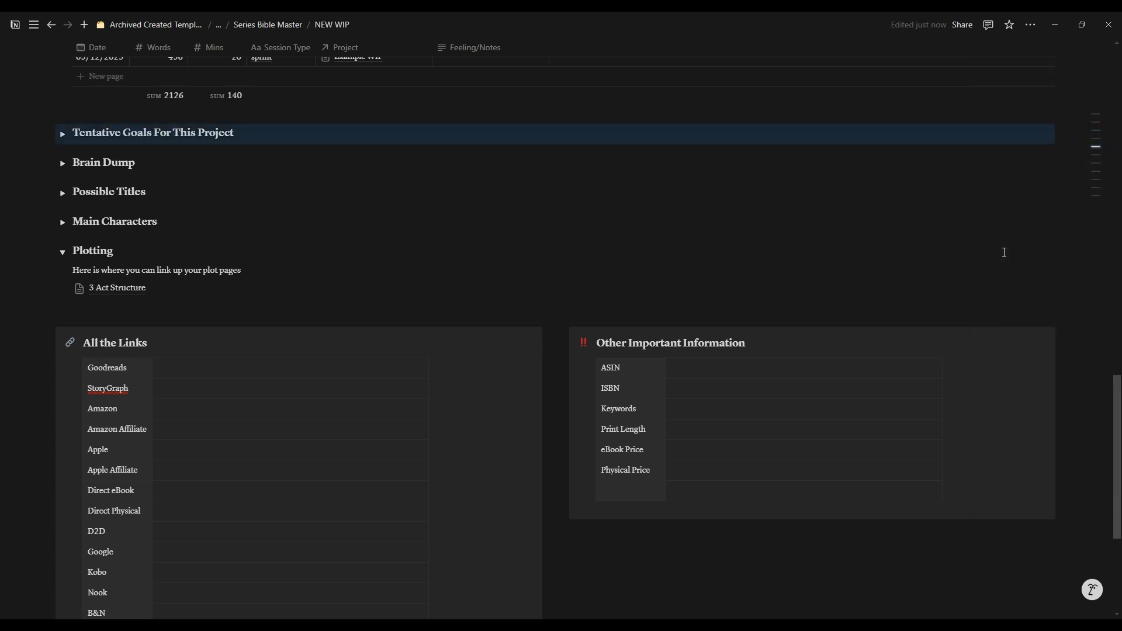
Step: Expand the Brain Dump section, read through its placeholder bullet and collapse the section again
left_click(62, 134)
left_click(63, 134)
left_click(63, 163)
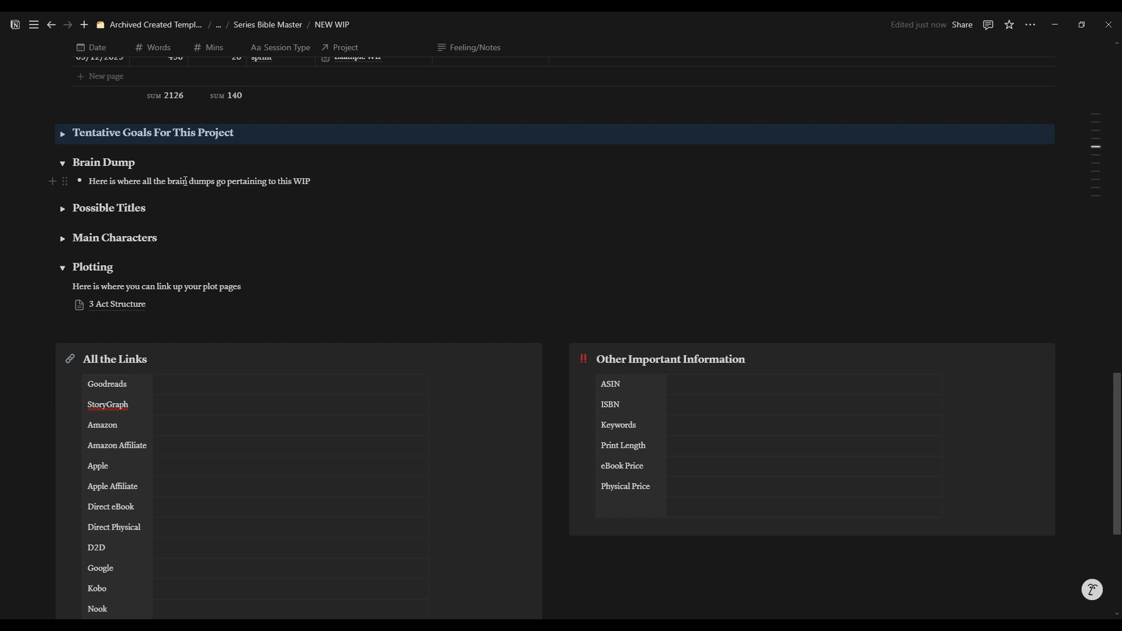
left_click_drag(317, 182, 95, 182)
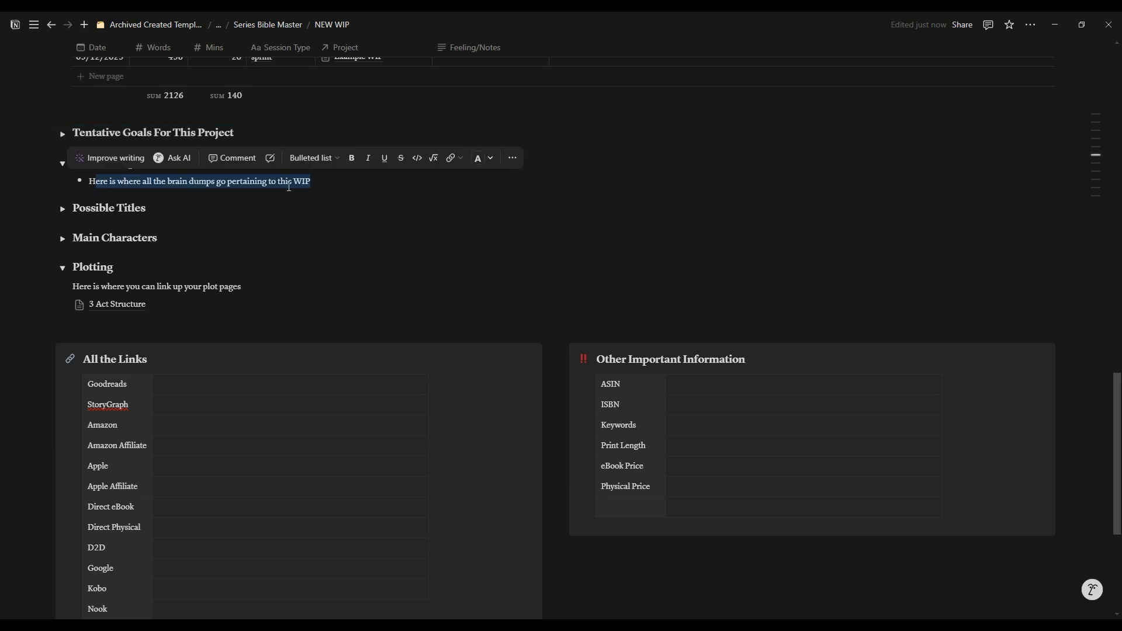
left_click(340, 188)
left_click(62, 165)
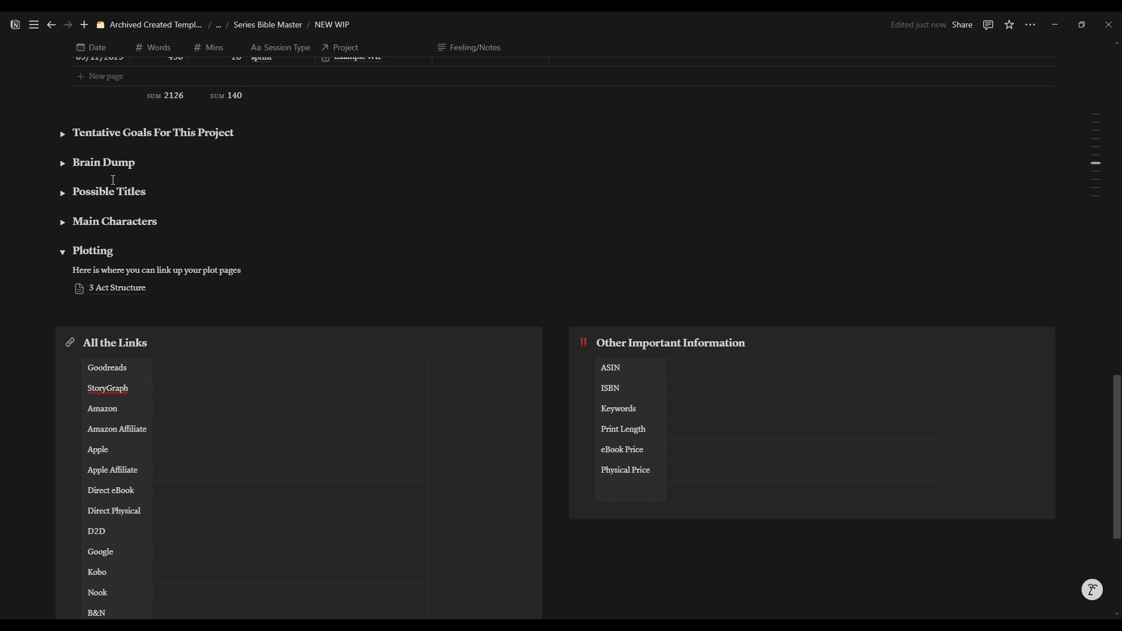
Step: Expand the Possible Titles and Main Characters sections and check the Working Title field of the Story Dashboard table
left_click(63, 193)
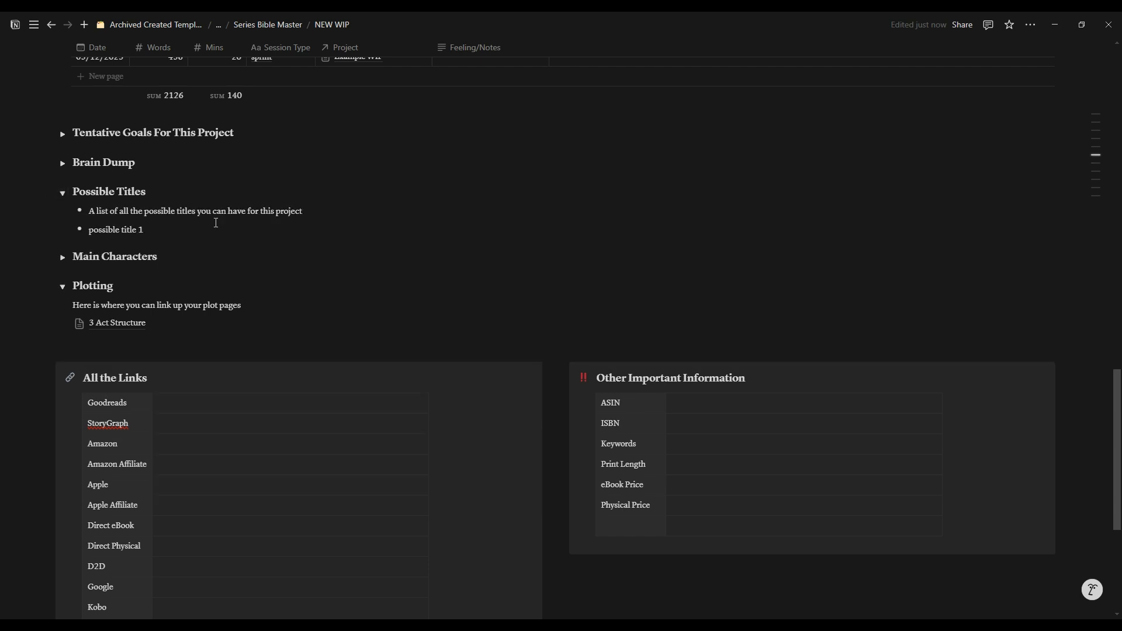
scroll(265, 224, "up", 10)
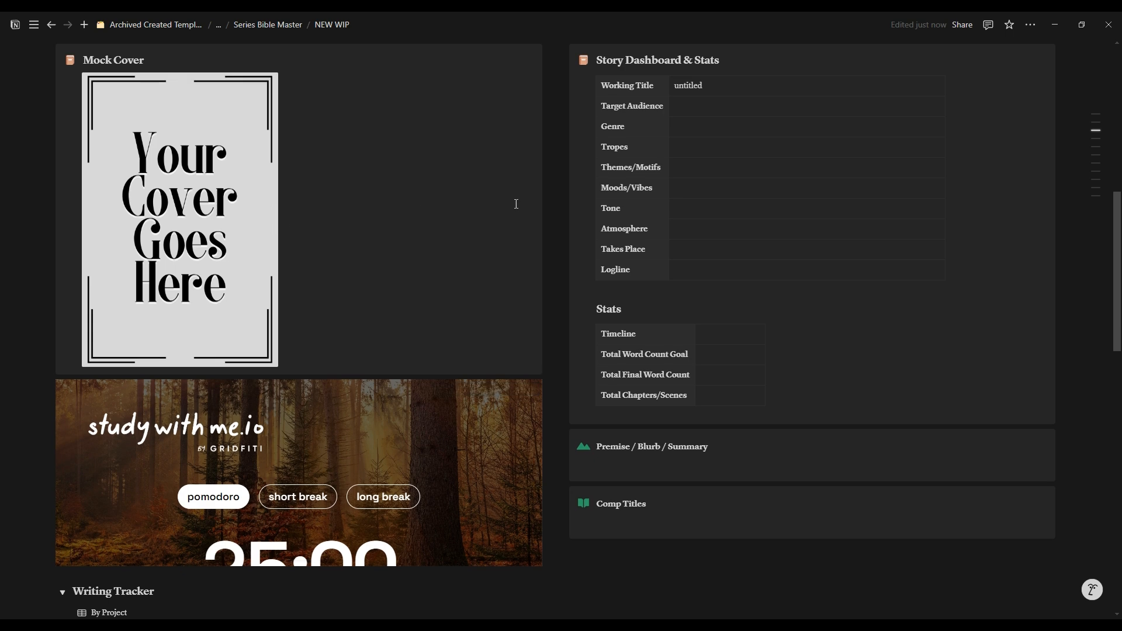
left_click(713, 87)
scroll(714, 88, "up", 1)
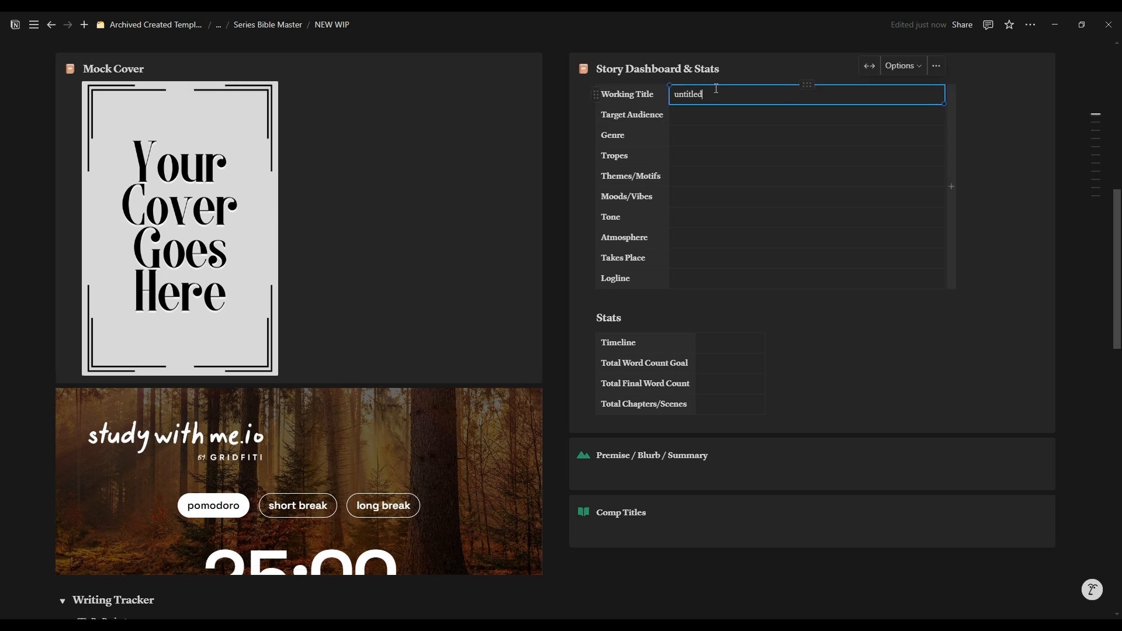
scroll(538, 249, "down", 10)
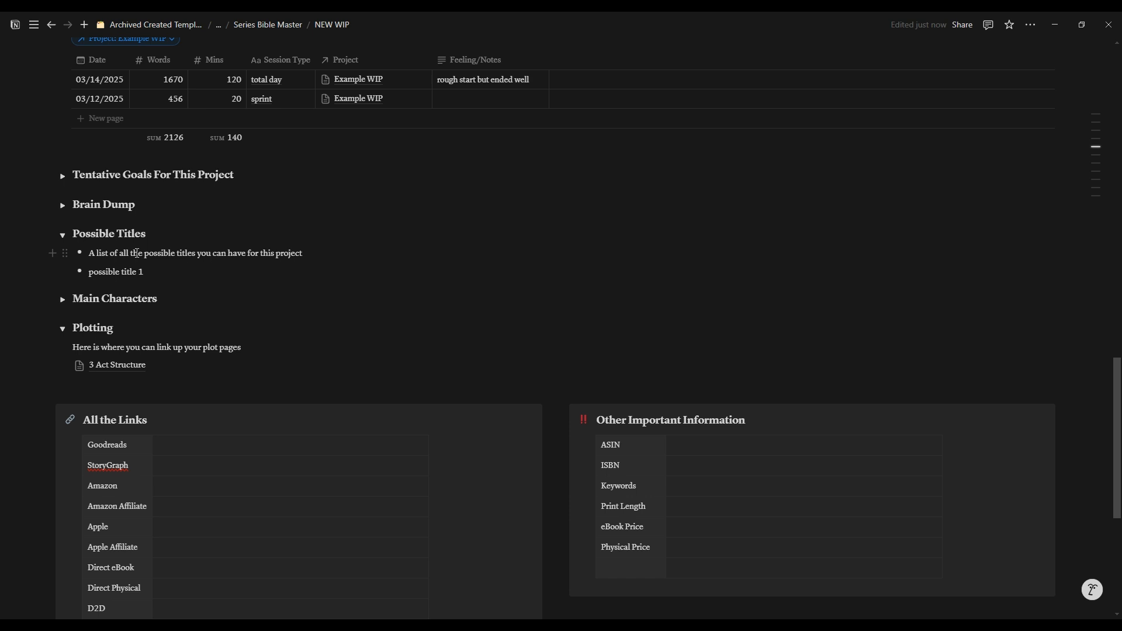
scroll(136, 253, "down", 2)
left_click(63, 195)
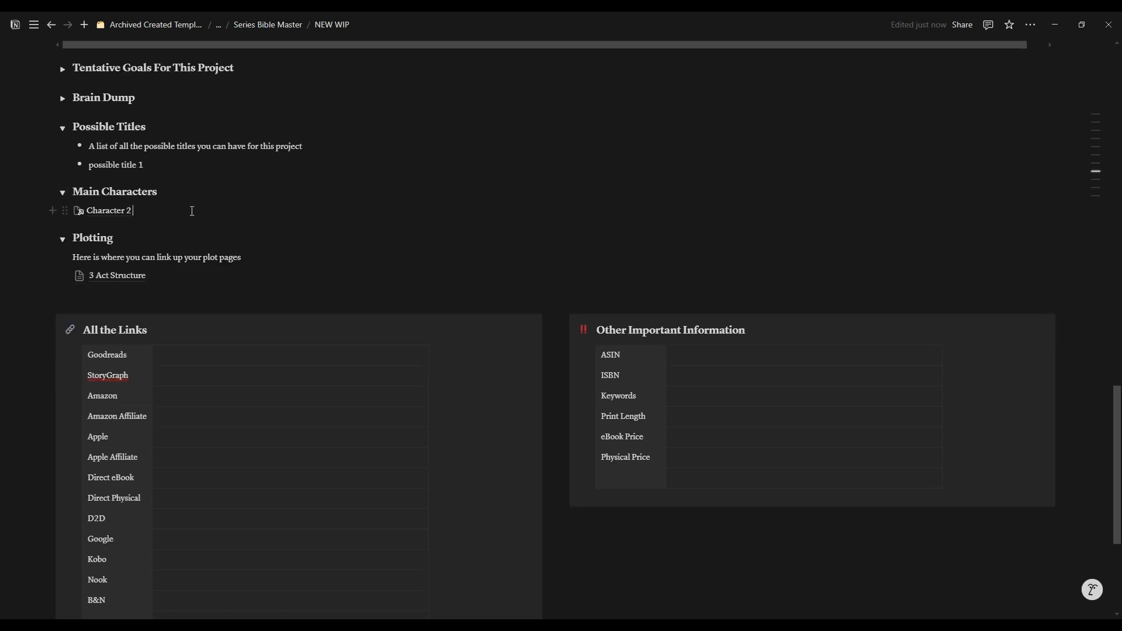
left_click(193, 212)
Step: Clear the whole body of the project page and apply the NEW WIP template to it
left_click(539, 292)
key("ctrl+a")
key("BackSpace")
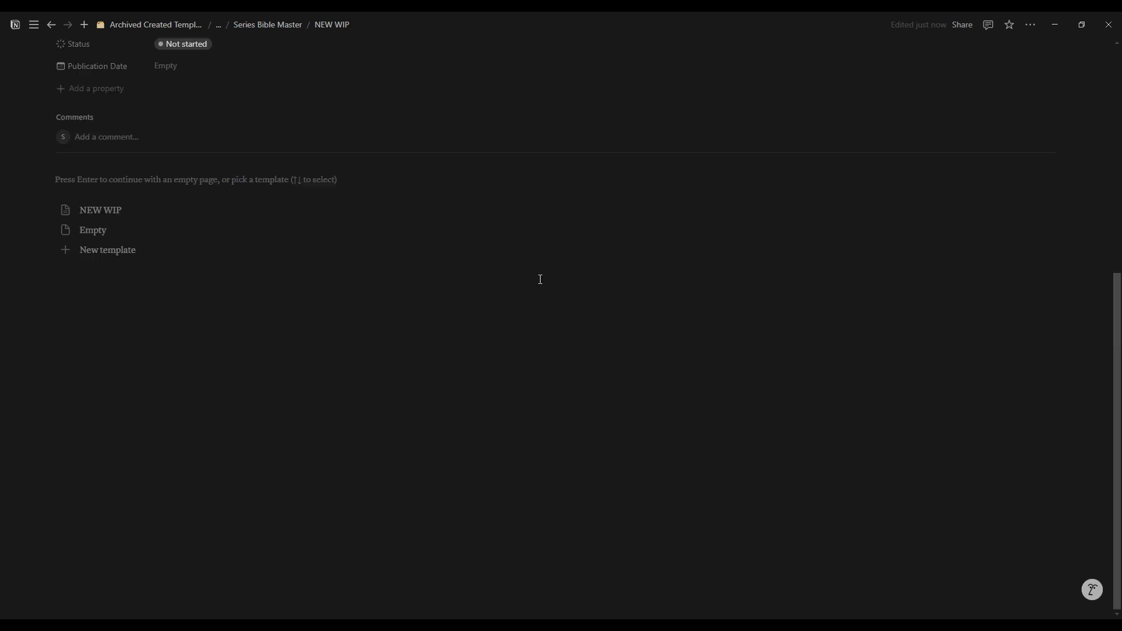
scroll(444, 275, "up", 4)
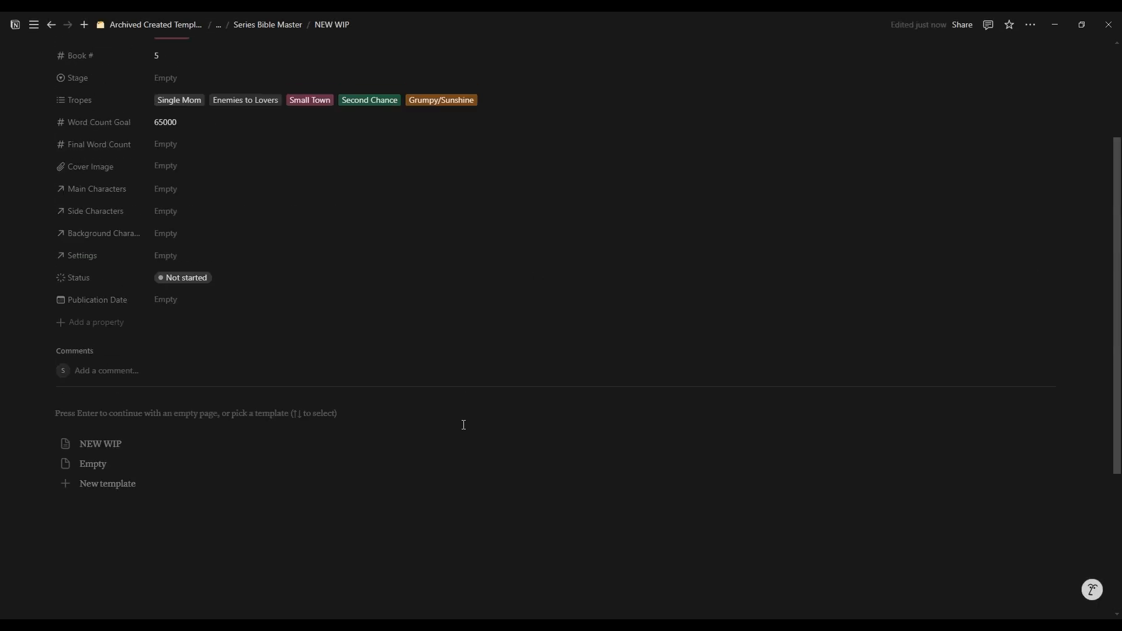
left_click(102, 444)
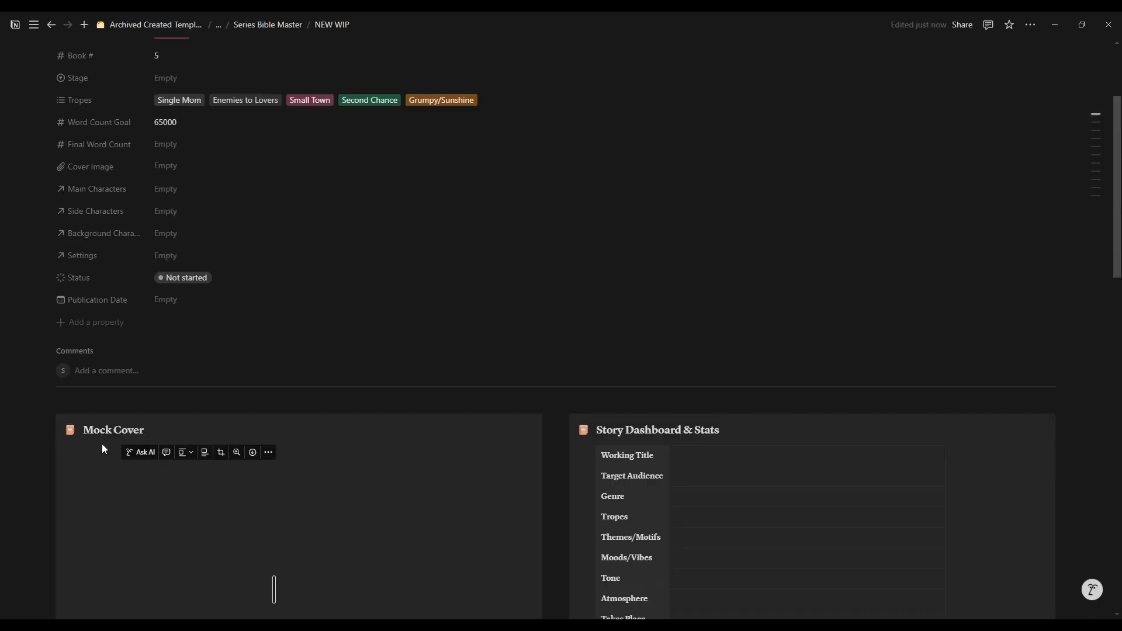
Step: Expand the Characters section and filter its Main Characters view to the first NEW WIP page as Main Book
scroll(559, 409, "down", 7)
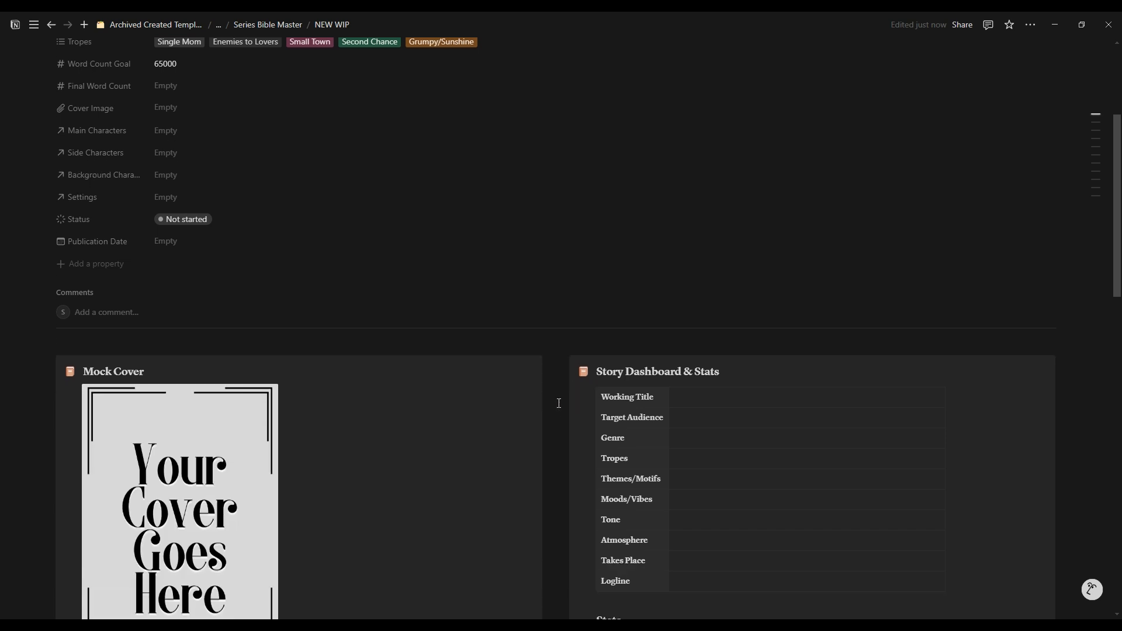
scroll(559, 402, "down", 5)
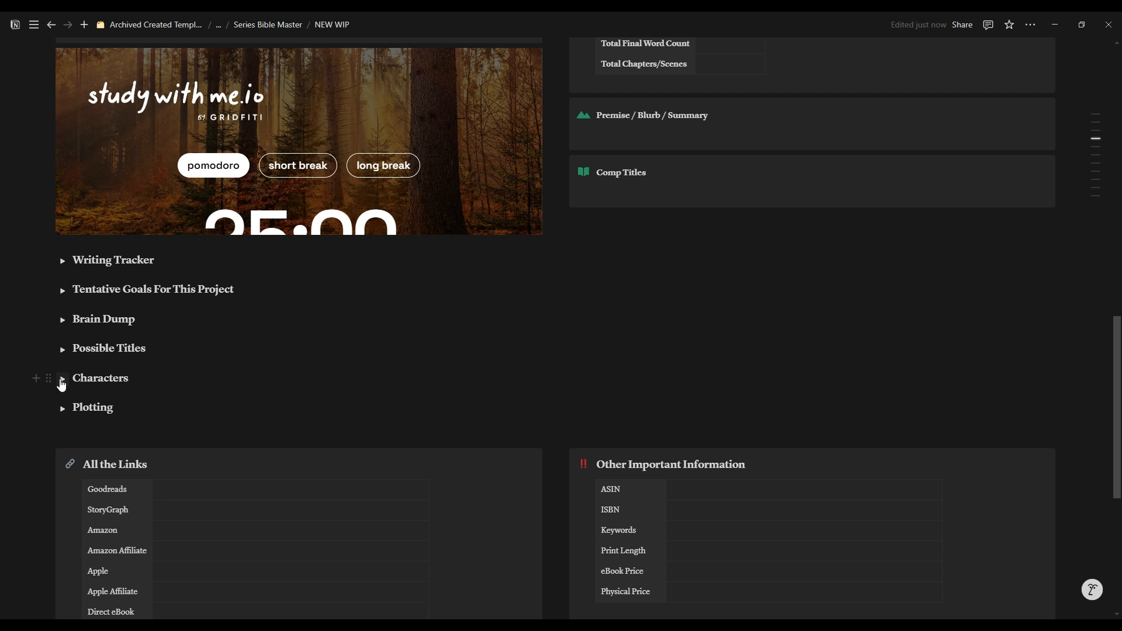
left_click(64, 379)
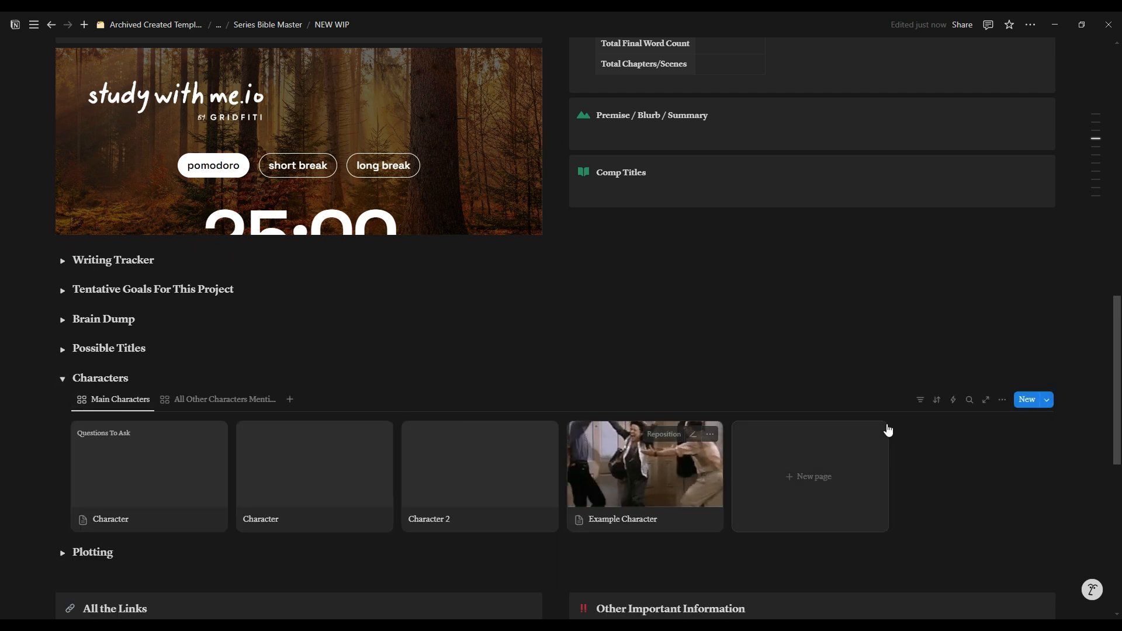
scroll(251, 367, "down", 1)
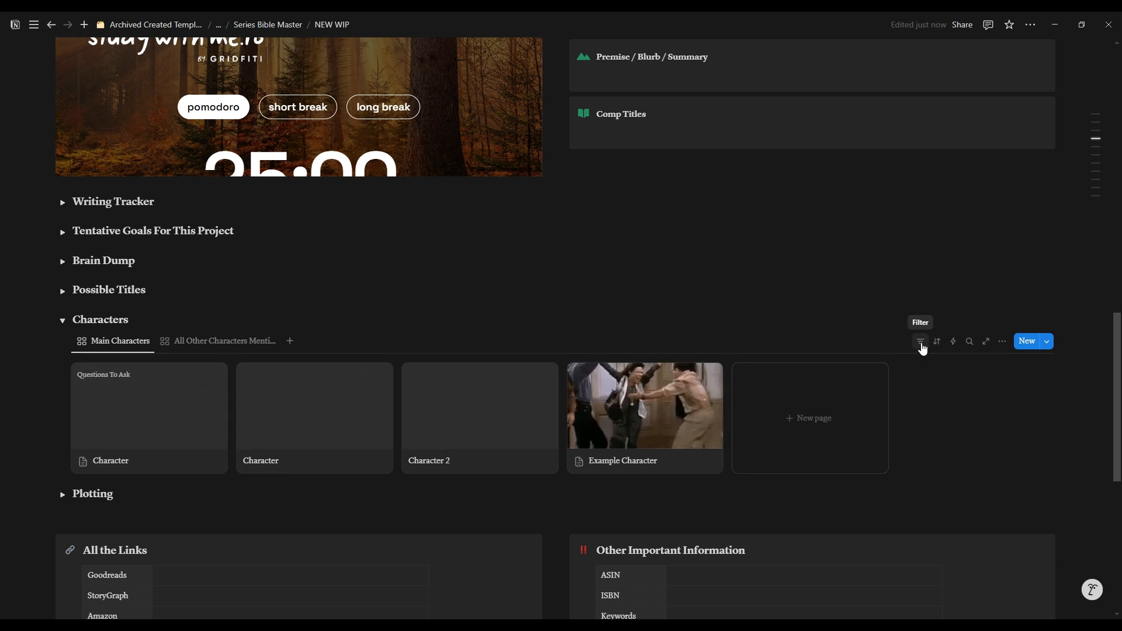
left_click(921, 345)
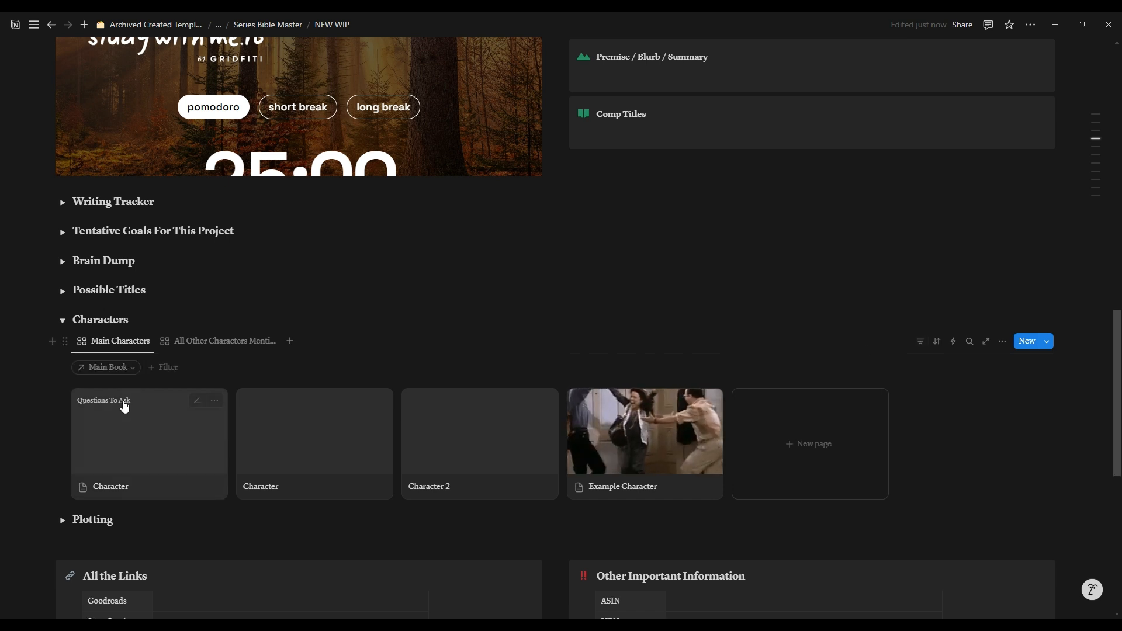
left_click(132, 370)
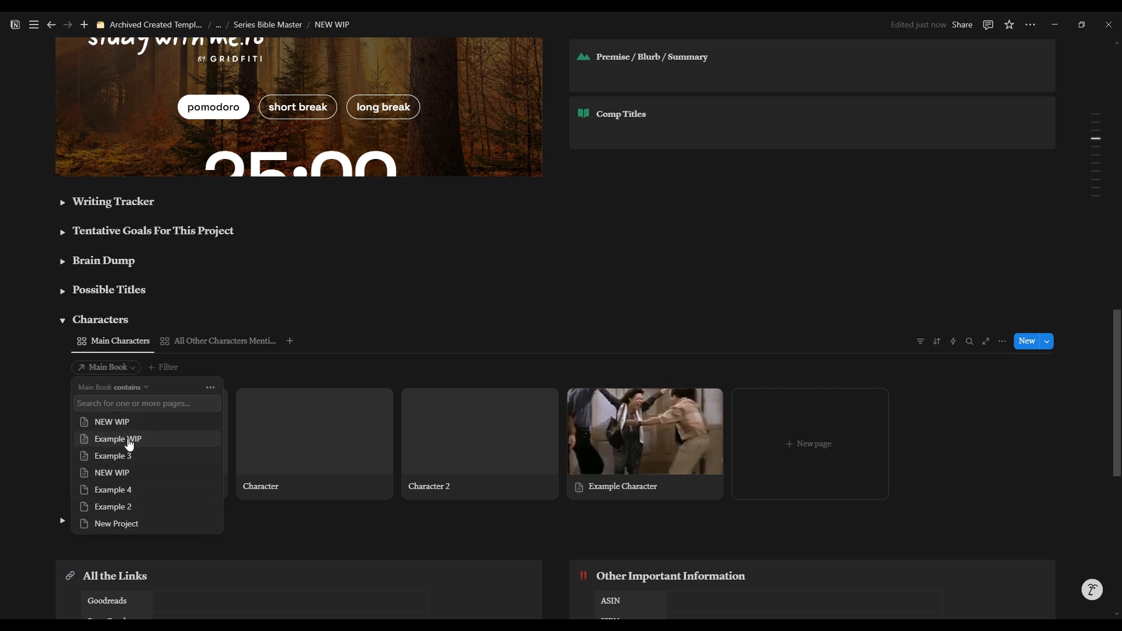
left_click(118, 423)
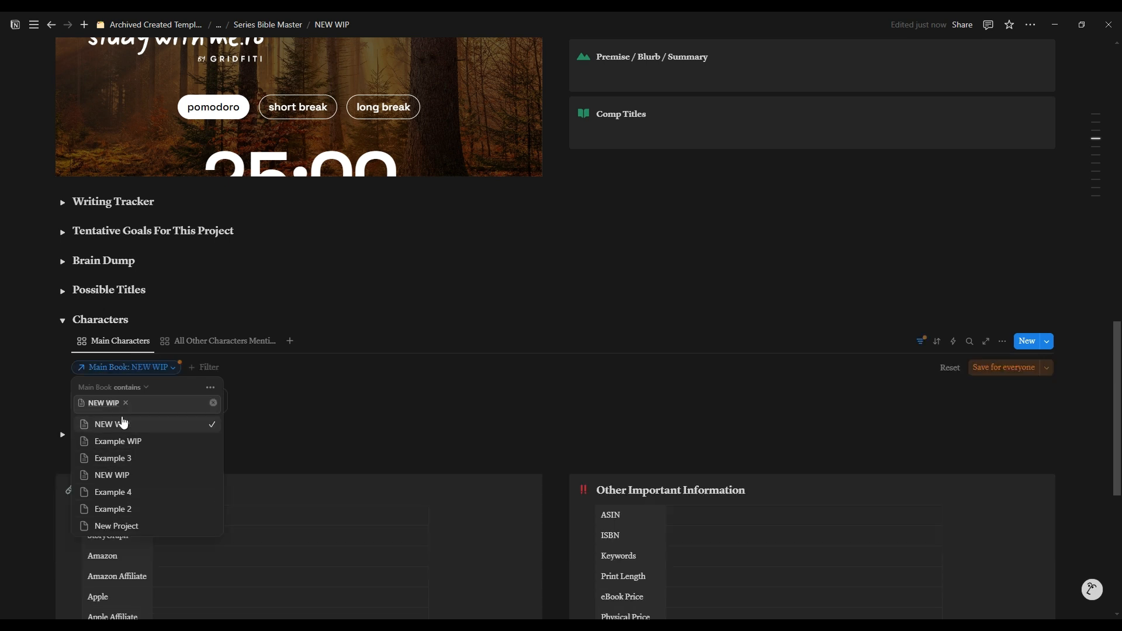
left_click(516, 376)
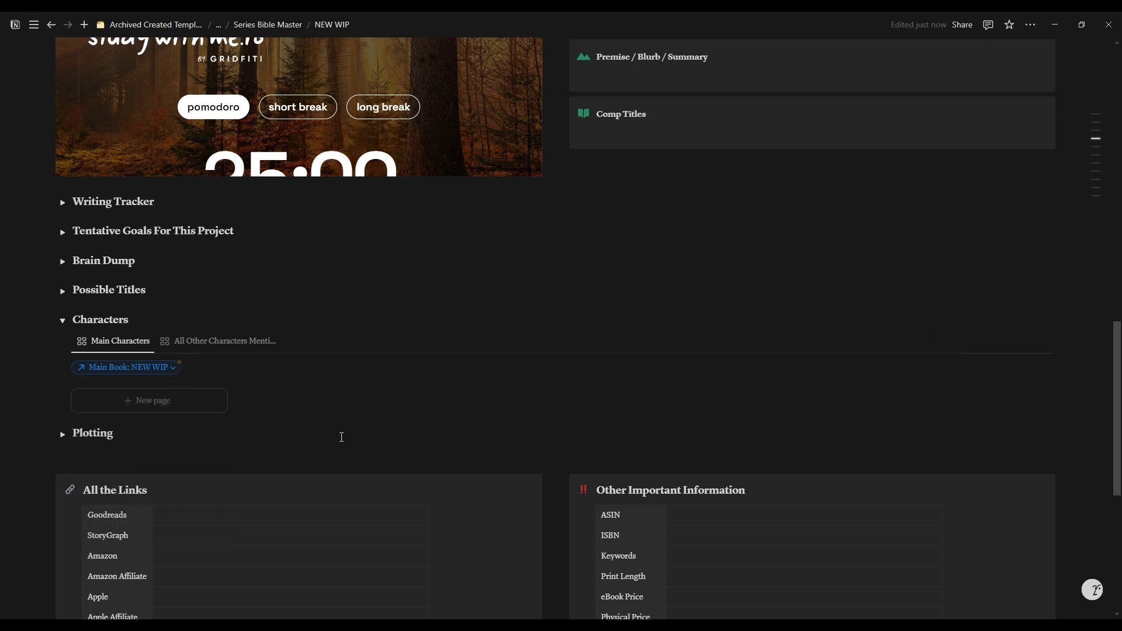
Step: Filter the view of all other characters by Books Mentioned In containing the first NEW WIP page
left_click(198, 343)
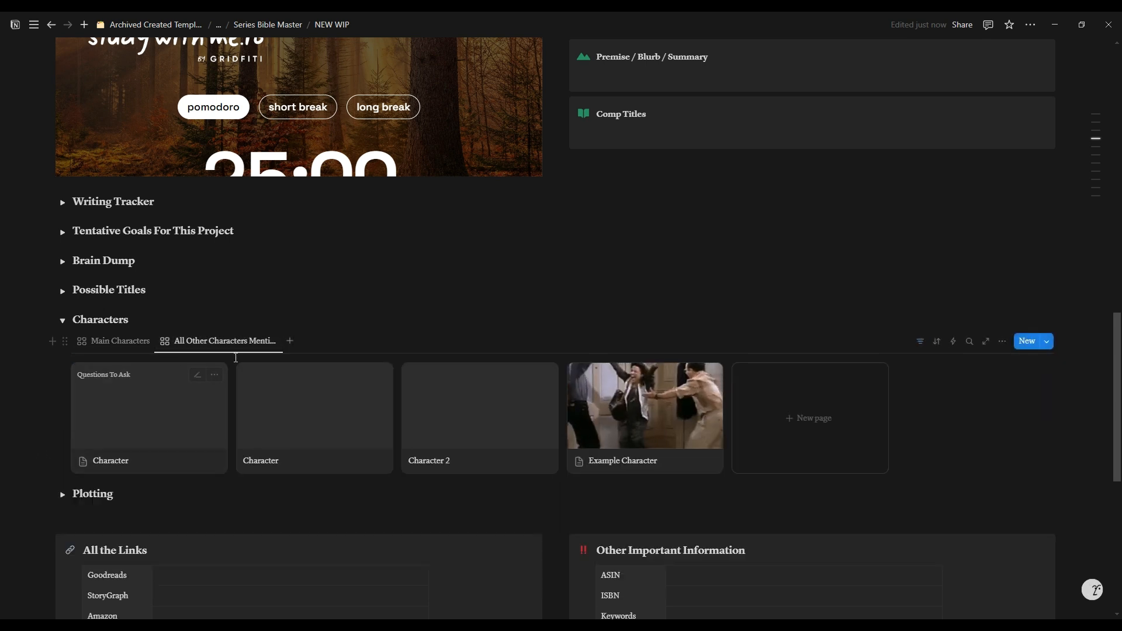
left_click(920, 341)
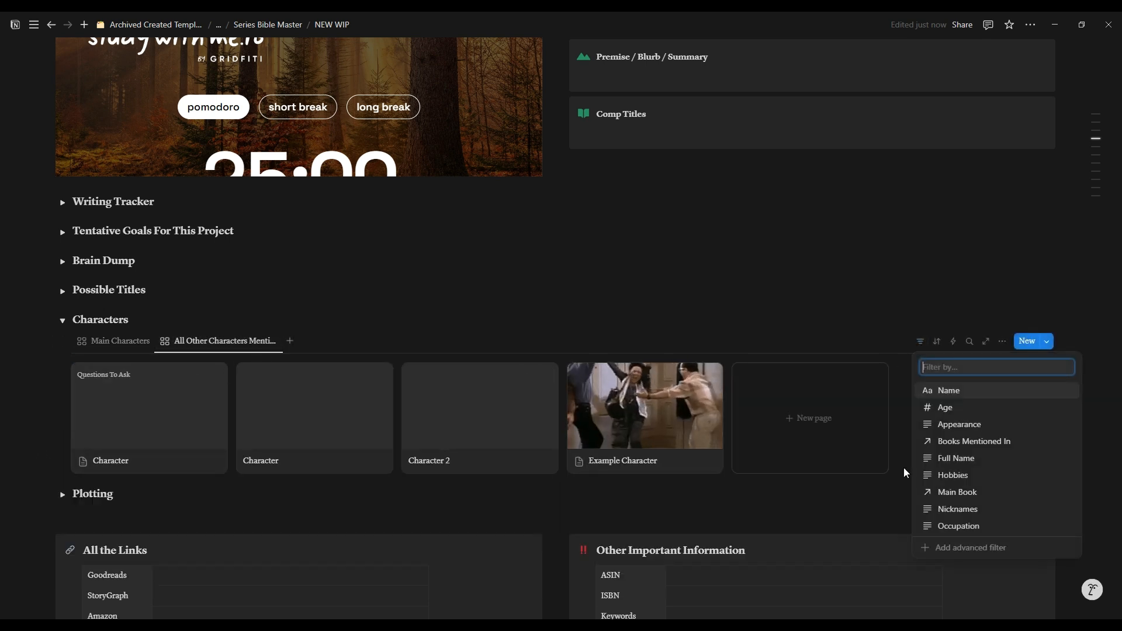
left_click(877, 316)
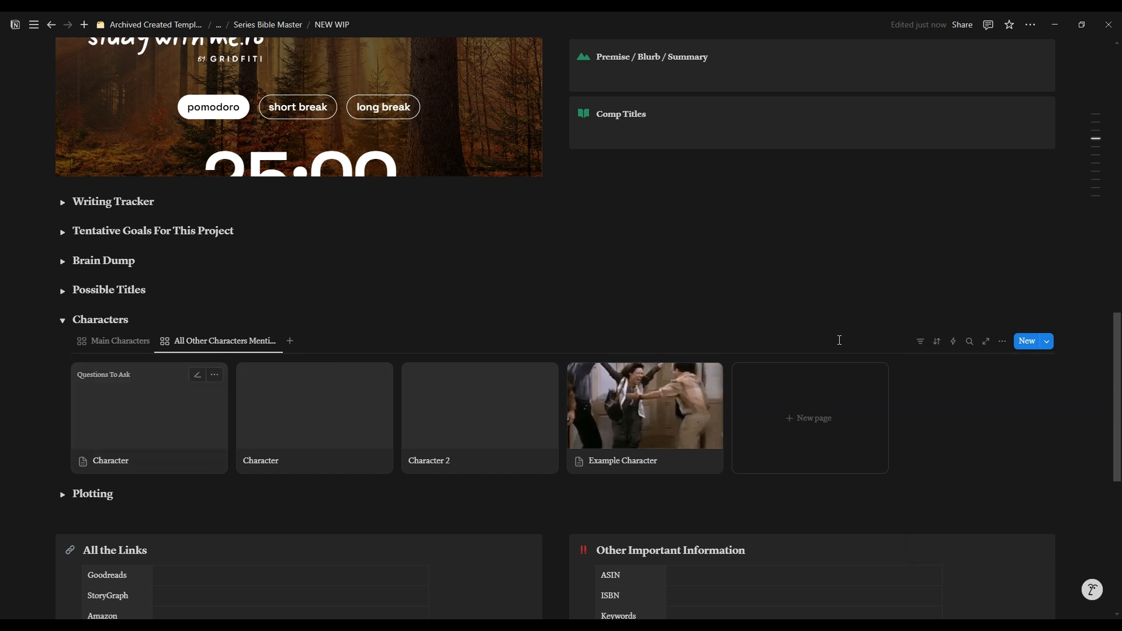
left_click(920, 341)
left_click(970, 442)
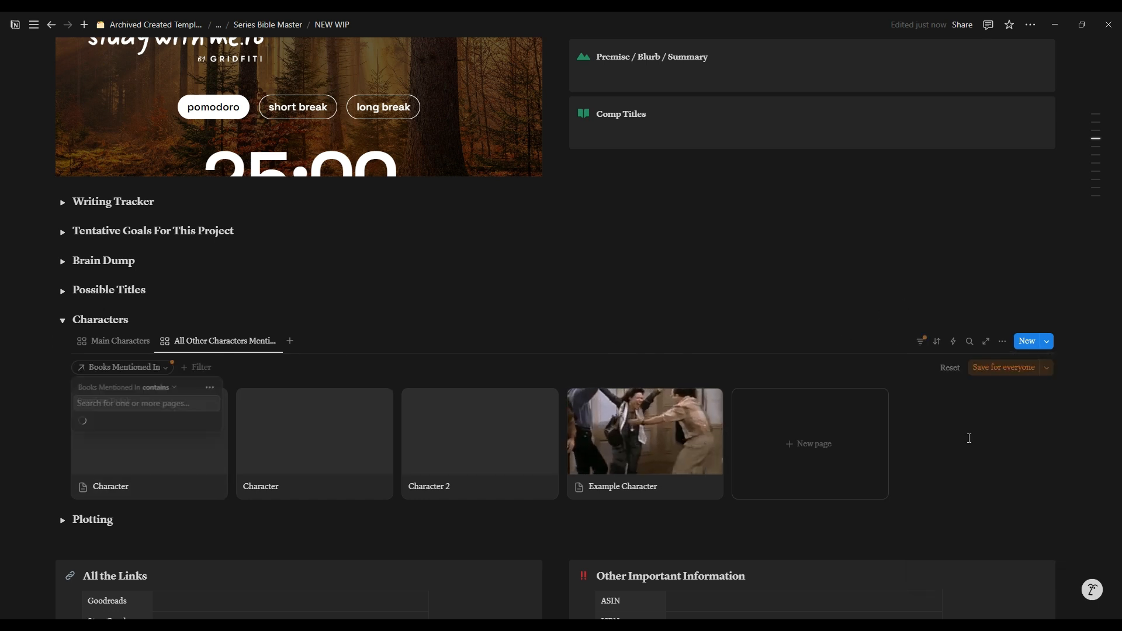
left_click(244, 372)
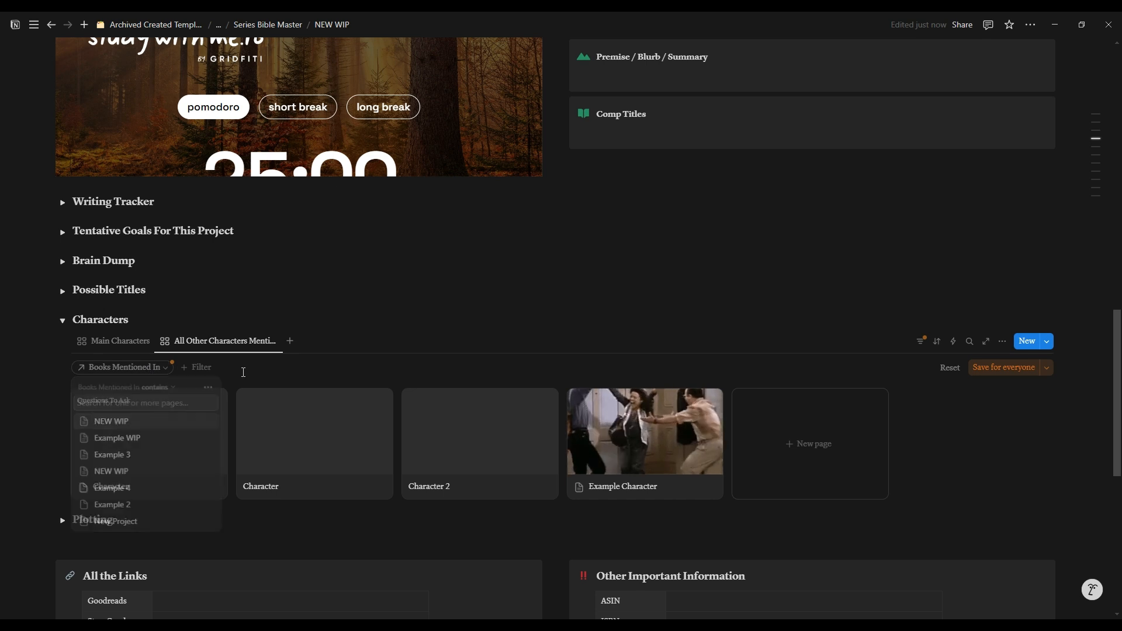
left_click(145, 367)
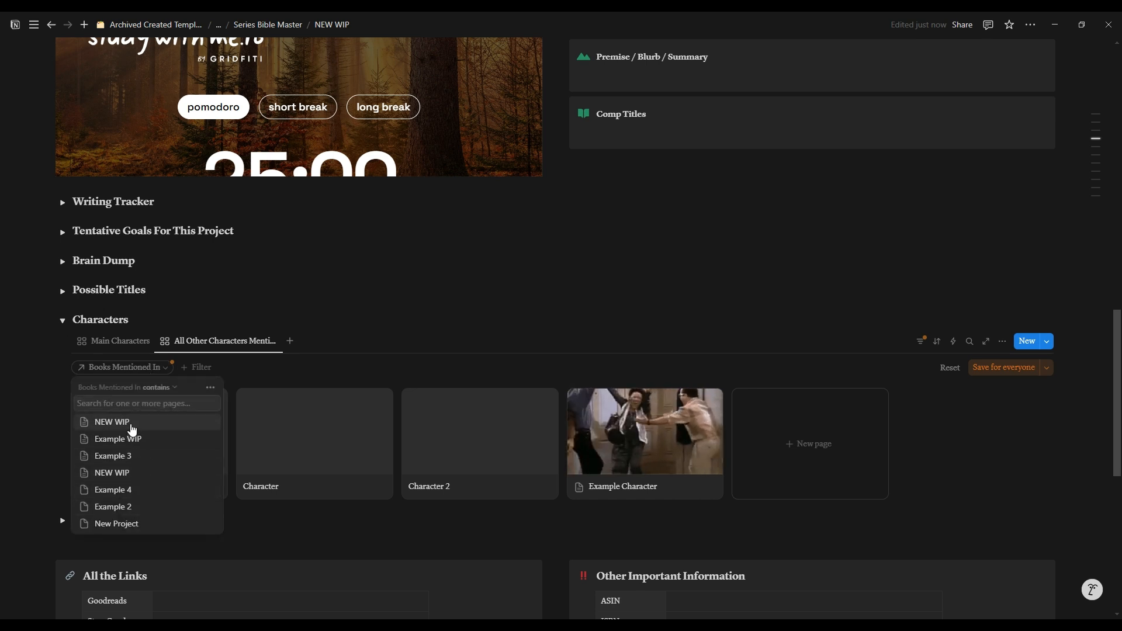
left_click(130, 423)
left_click(383, 373)
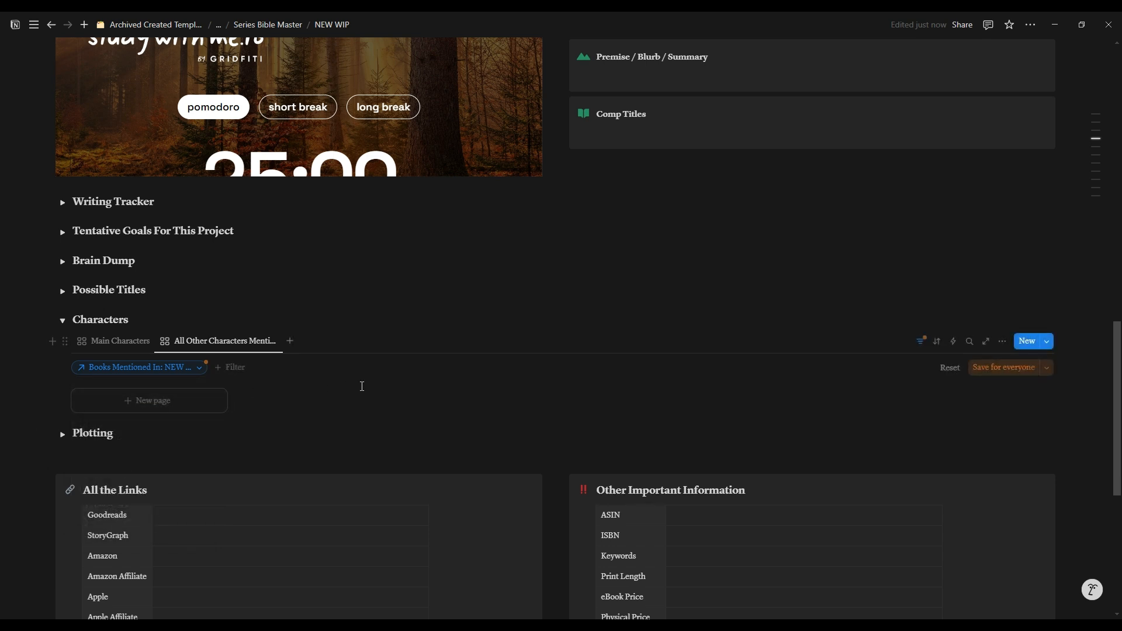
Step: Return to the Main Characters view, collapse the Characters section and expand the Plotting section
scroll(361, 386, "down", 2)
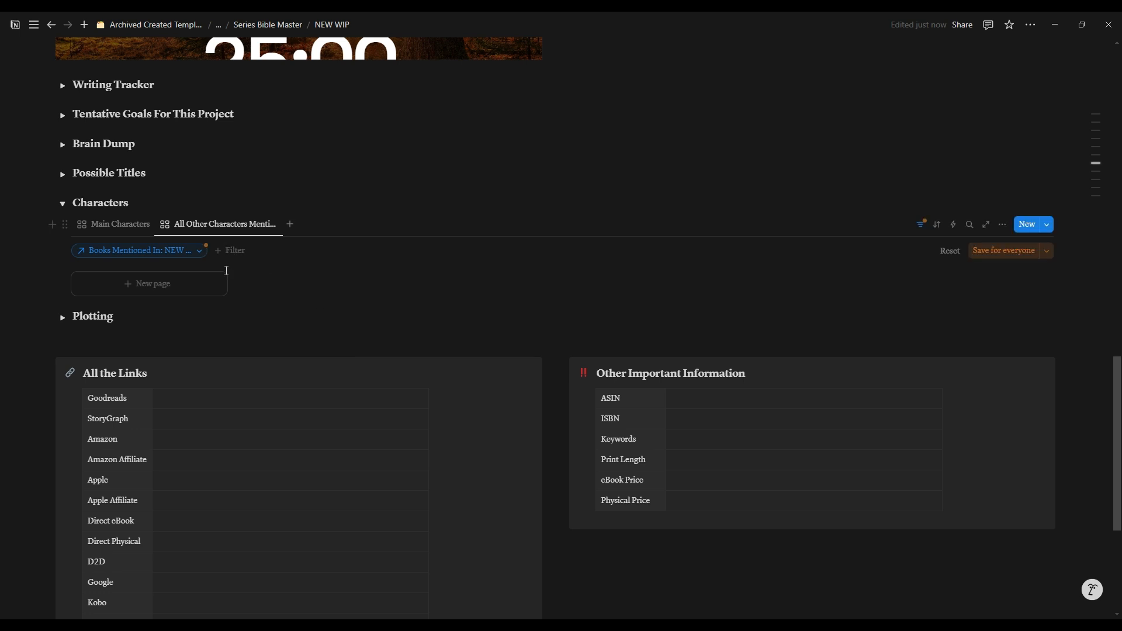
left_click(122, 227)
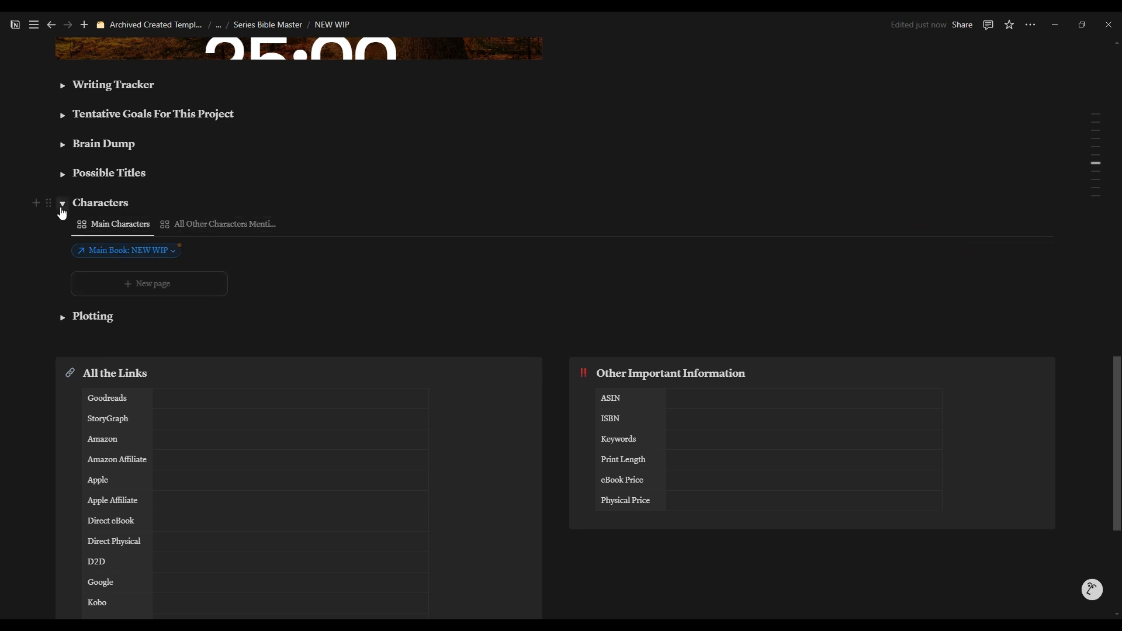
left_click(62, 203)
left_click(62, 233)
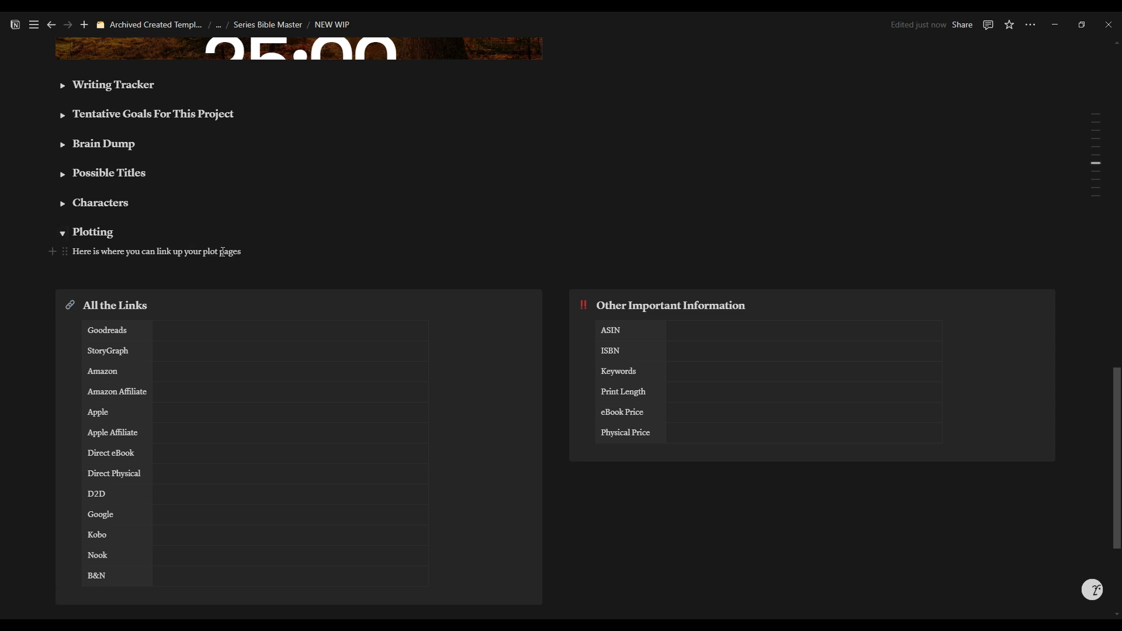
Step: Replace the placeholder text in the Plotting section with a new sub-page titled "3 Act Structure"
left_click(289, 256)
left_click_drag(274, 252, 71, 252)
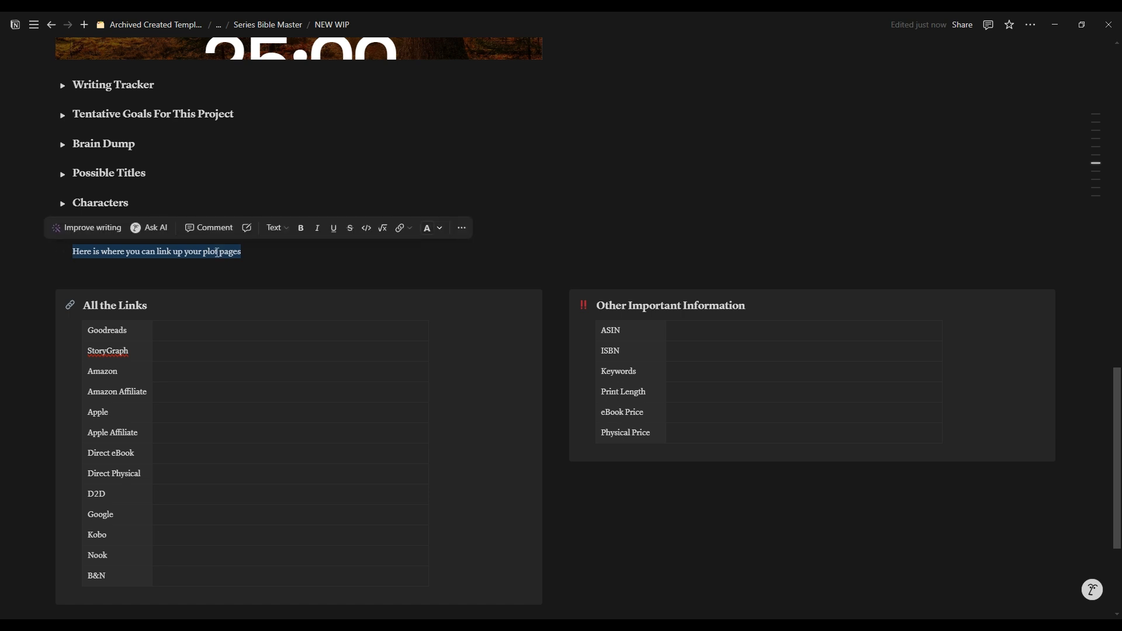
key("BackSpace")
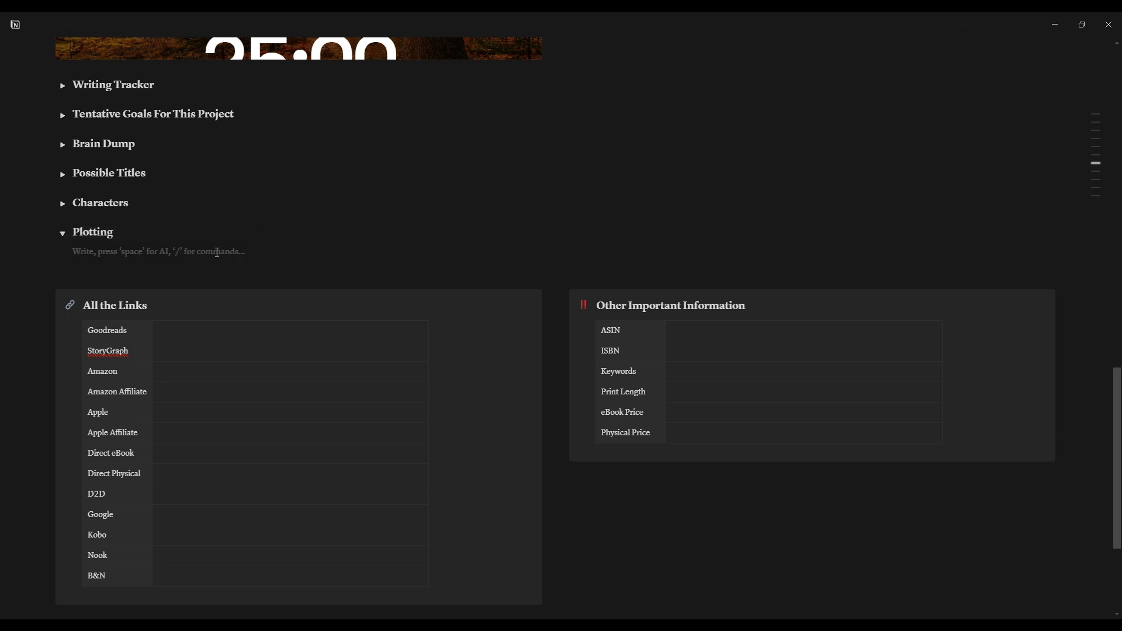
type("/page")
key("Return")
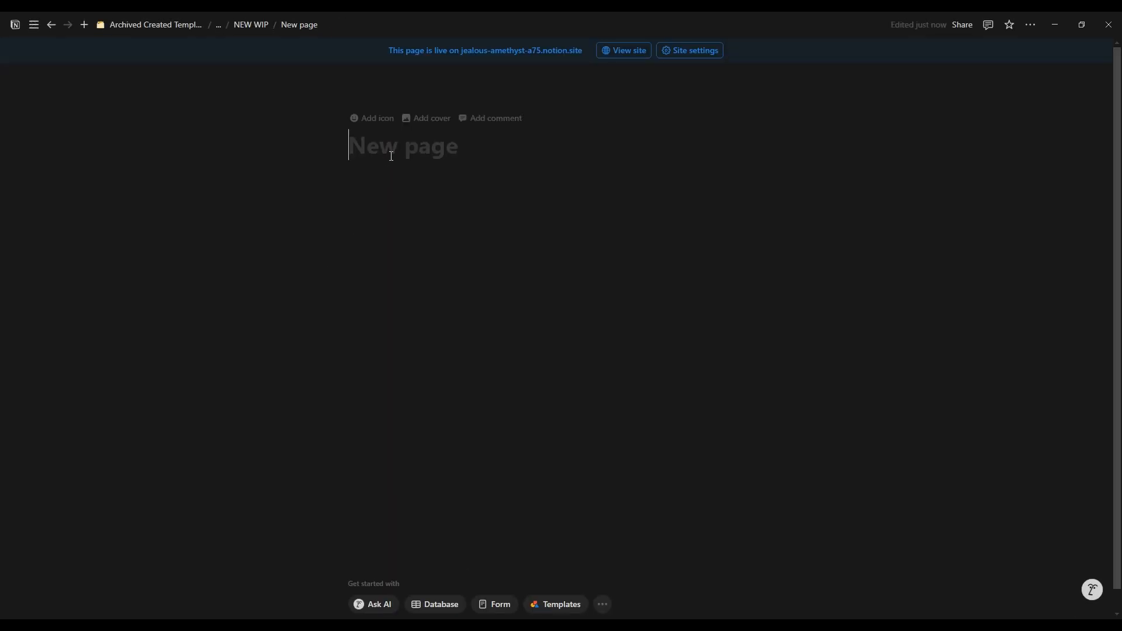
type("3 Act S")
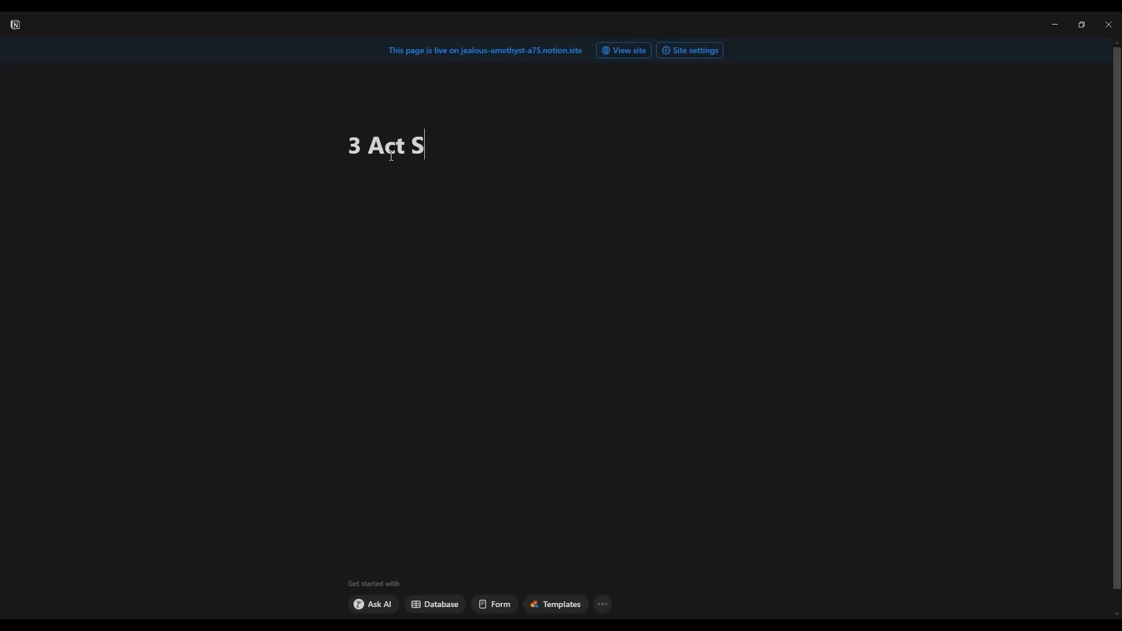
type("tructure")
key("Return")
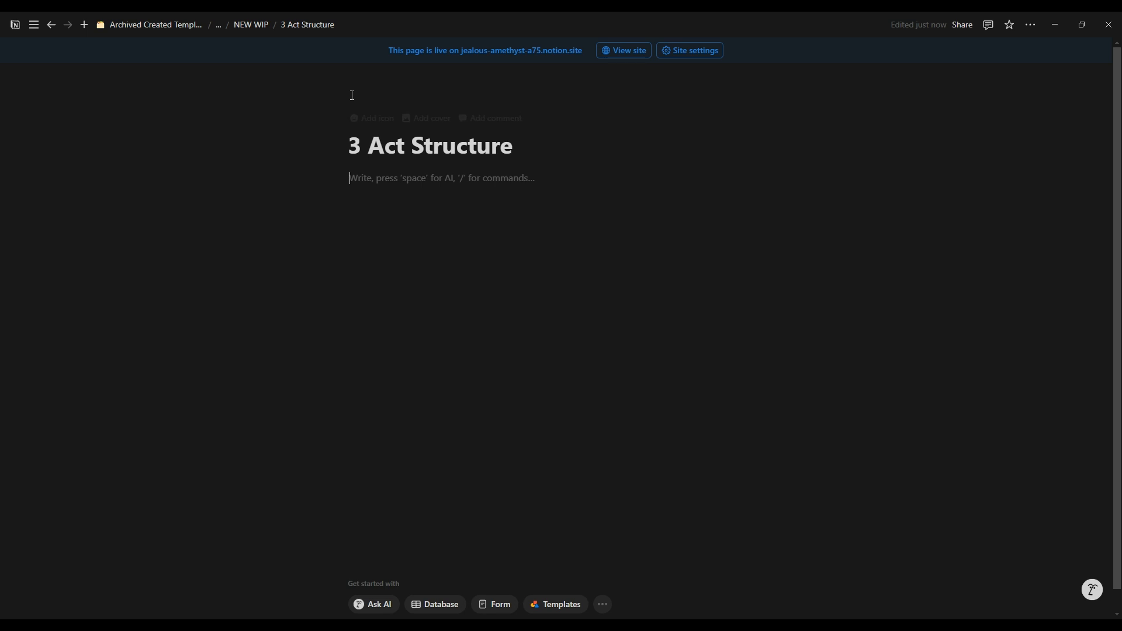
Step: Return to the NEW WIP project page and add a blank row at the end of the All the Links table
left_click(255, 31)
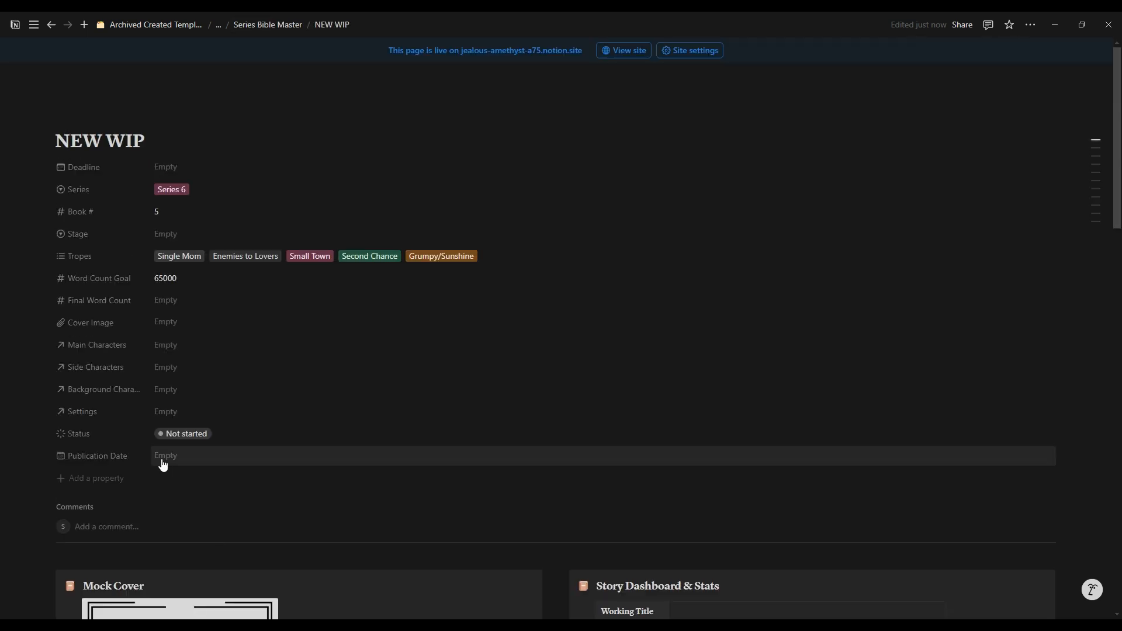
scroll(229, 453, "down", 5)
scroll(228, 463, "down", 10)
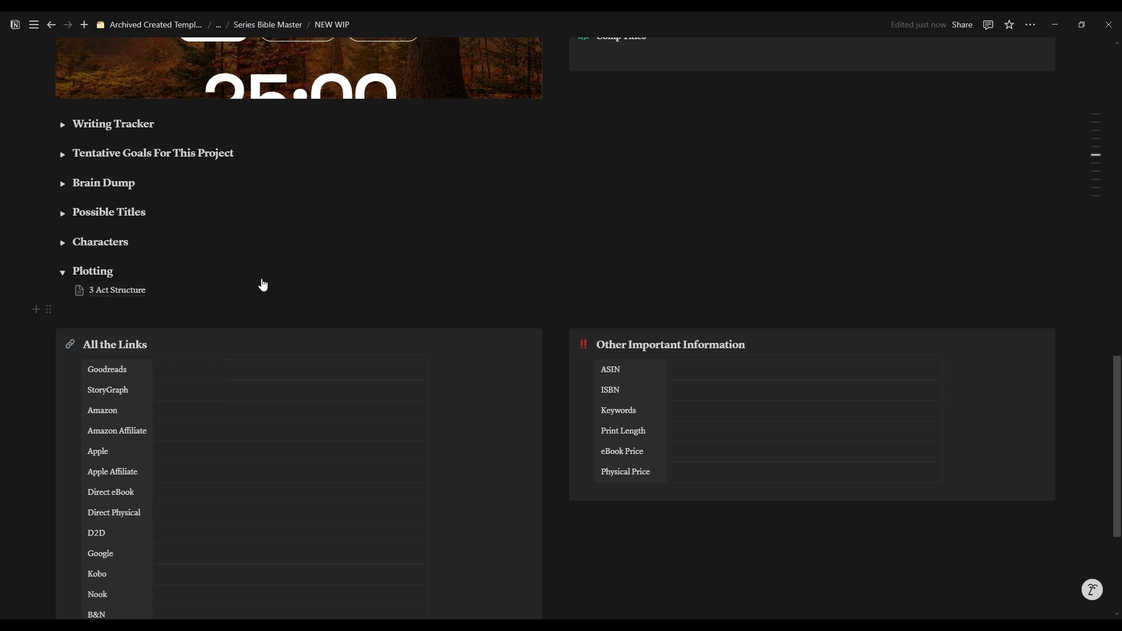
scroll(536, 315, "down", 2)
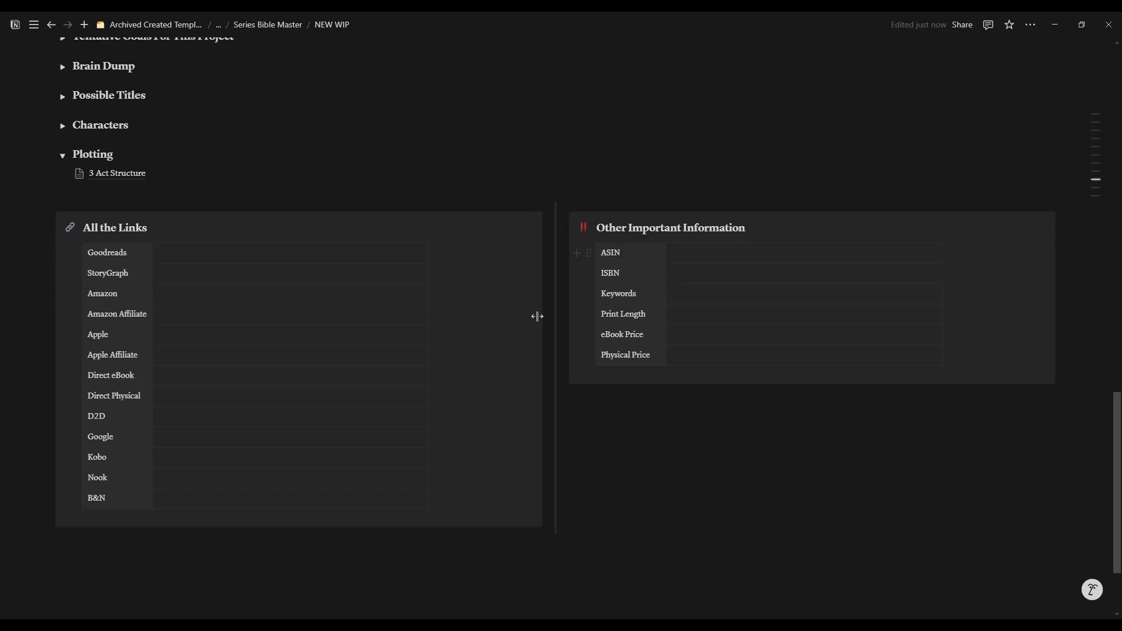
left_click(213, 252)
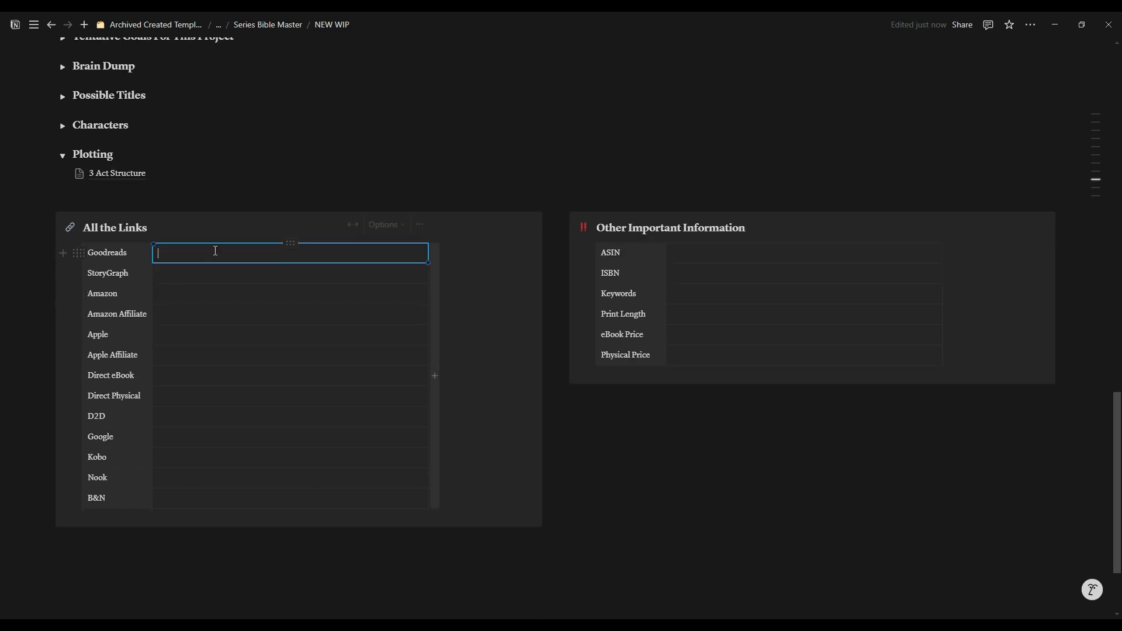
left_click(216, 273)
left_click(217, 294)
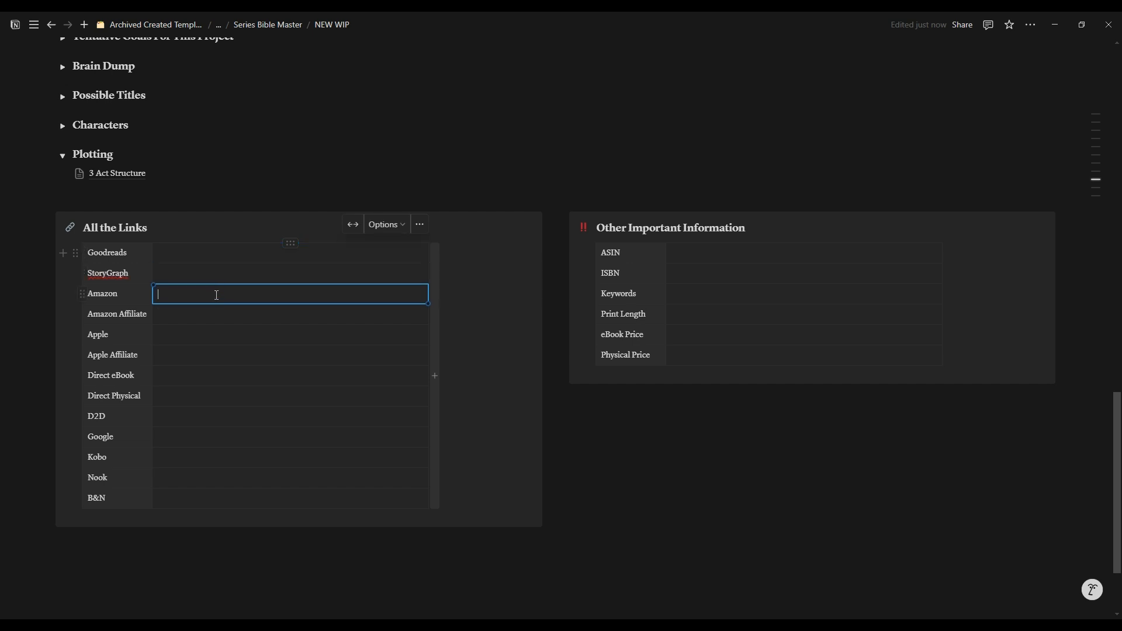
left_click(219, 314)
key("Down")
key("Down")
key("Down")
key("Down")
key("Down")
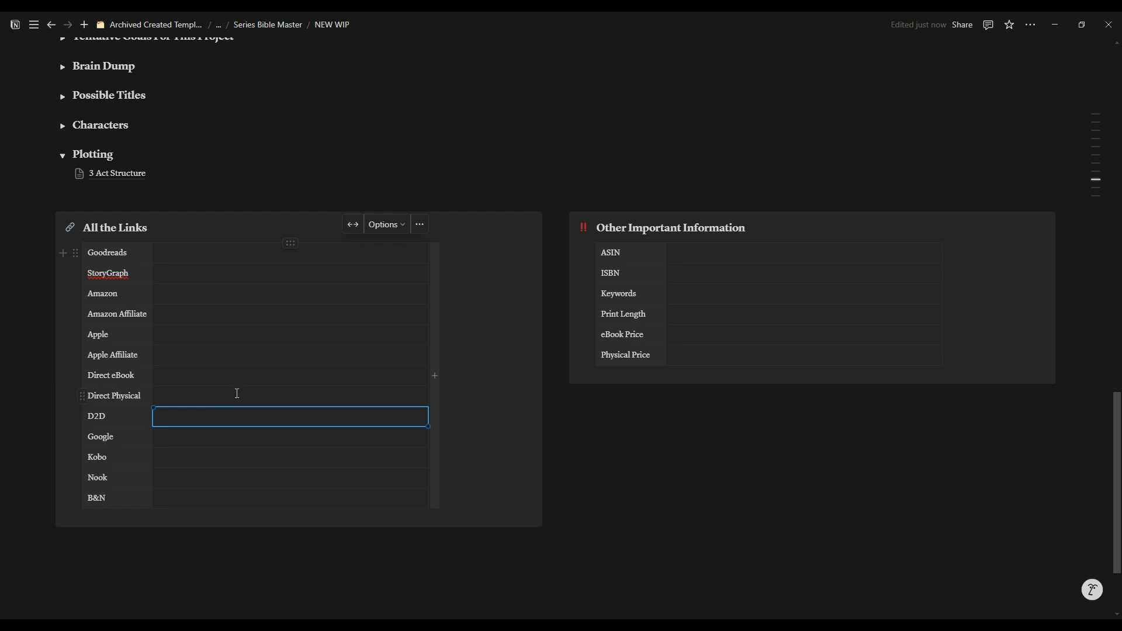
scroll(237, 394, "down", 2)
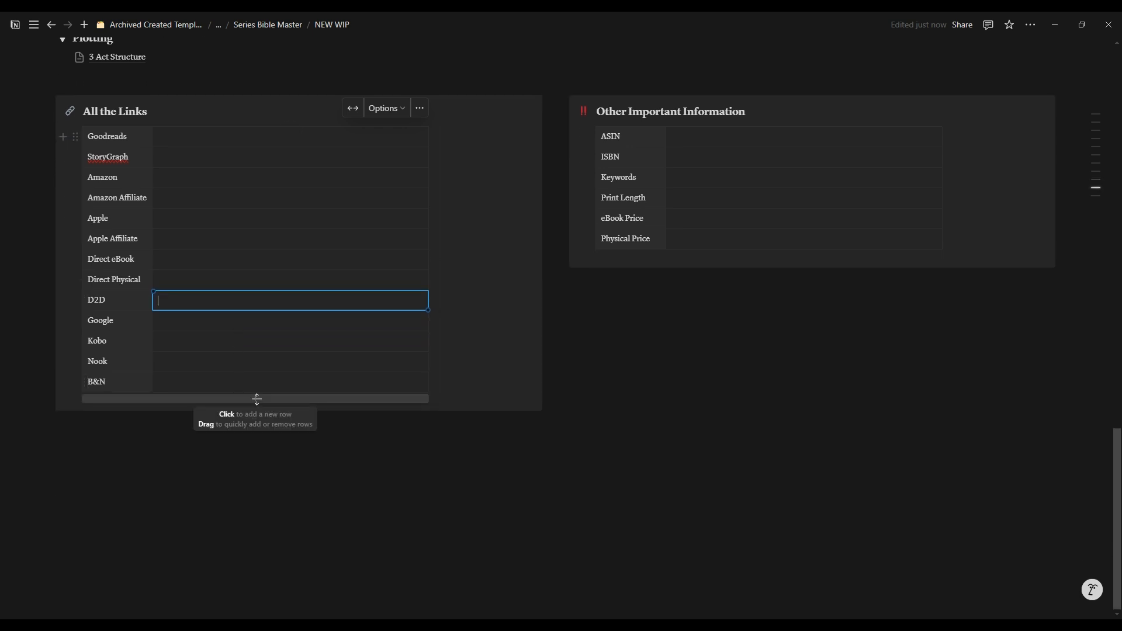
left_click(256, 400)
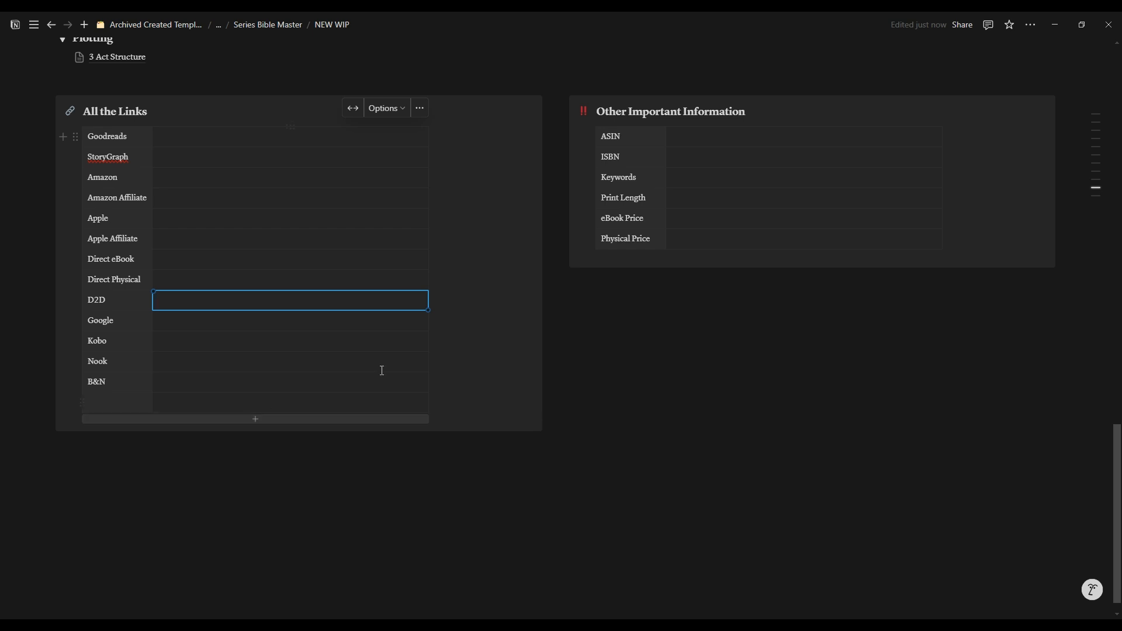
Step: Add a blank row at the end of the Other Important Information table
left_click(737, 156)
left_click(737, 136)
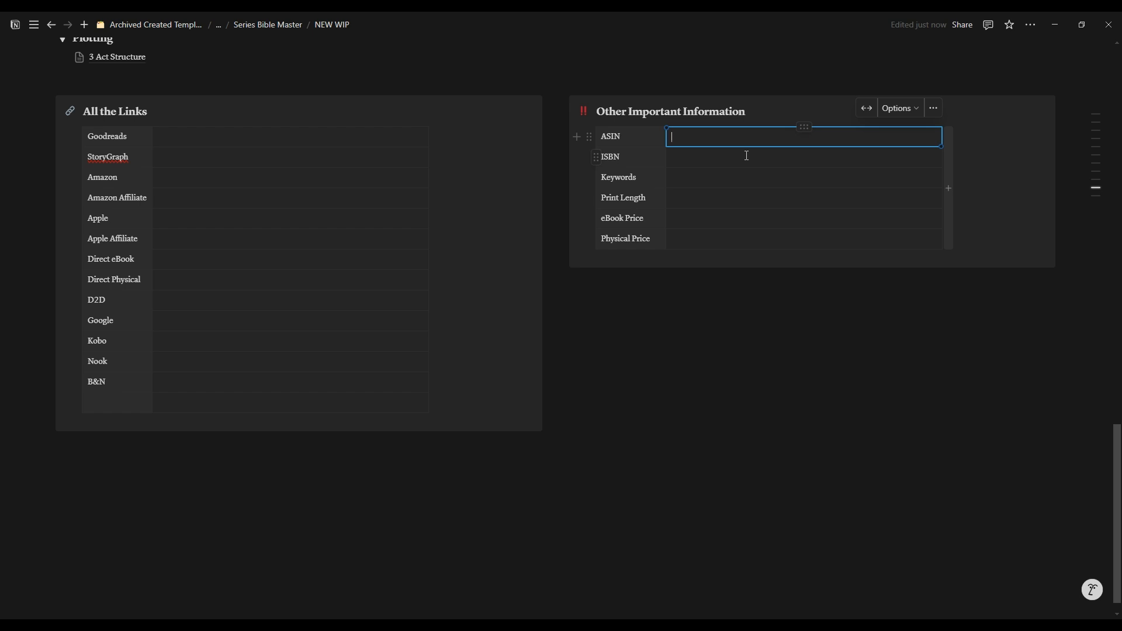
left_click(705, 178)
left_click(712, 200)
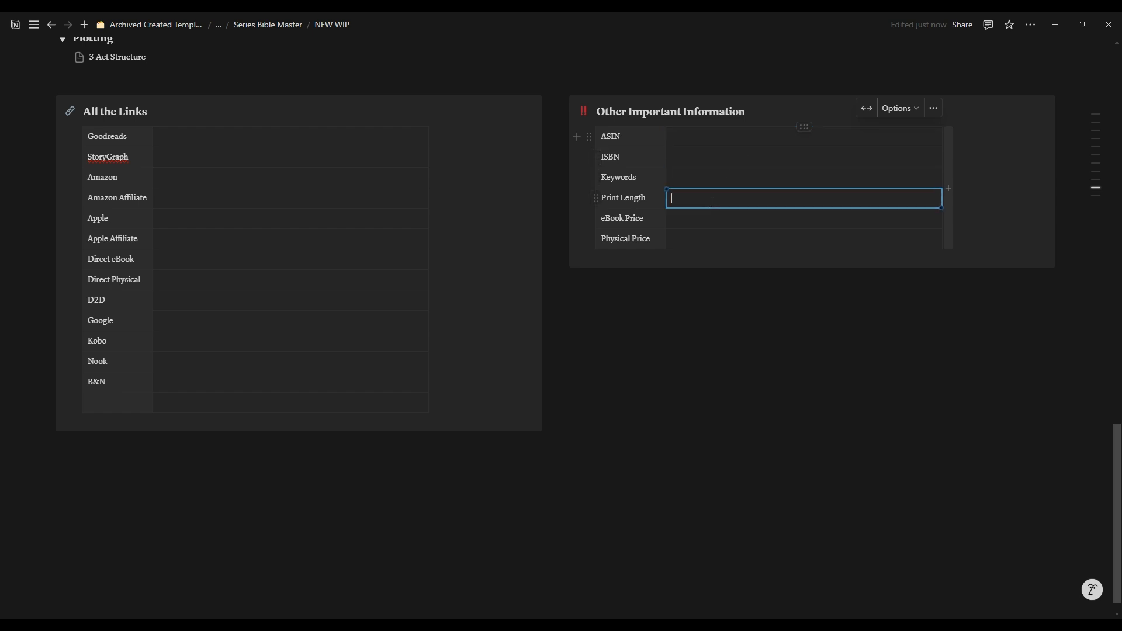
left_click(778, 256)
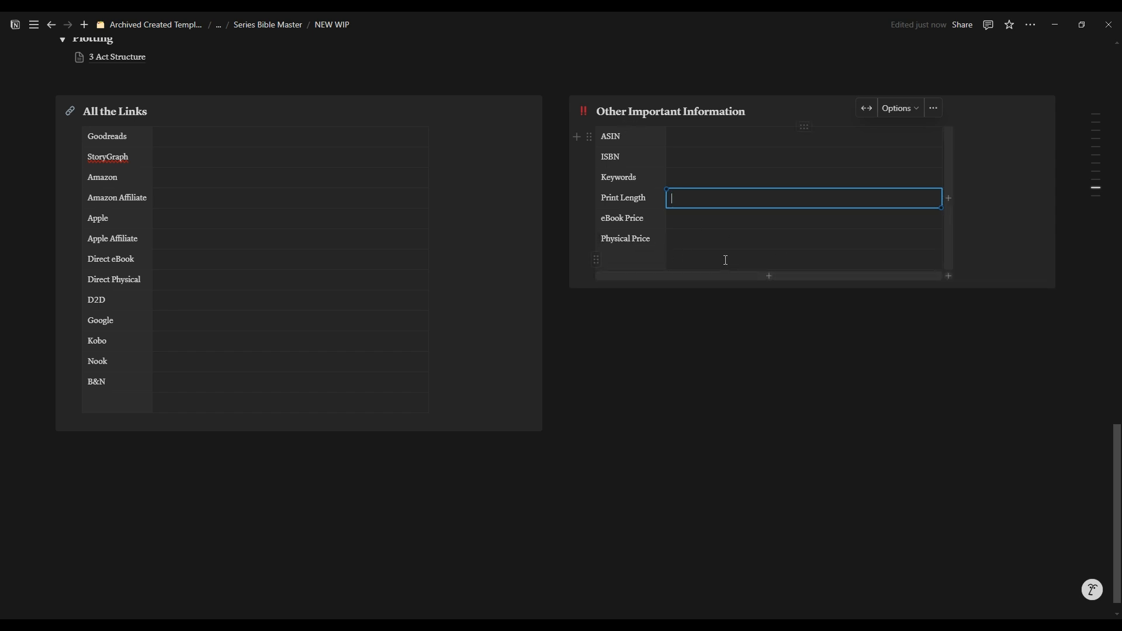
Step: Go back to the Series Bible Master database and switch it to the Board view
scroll(734, 259, "up", 15)
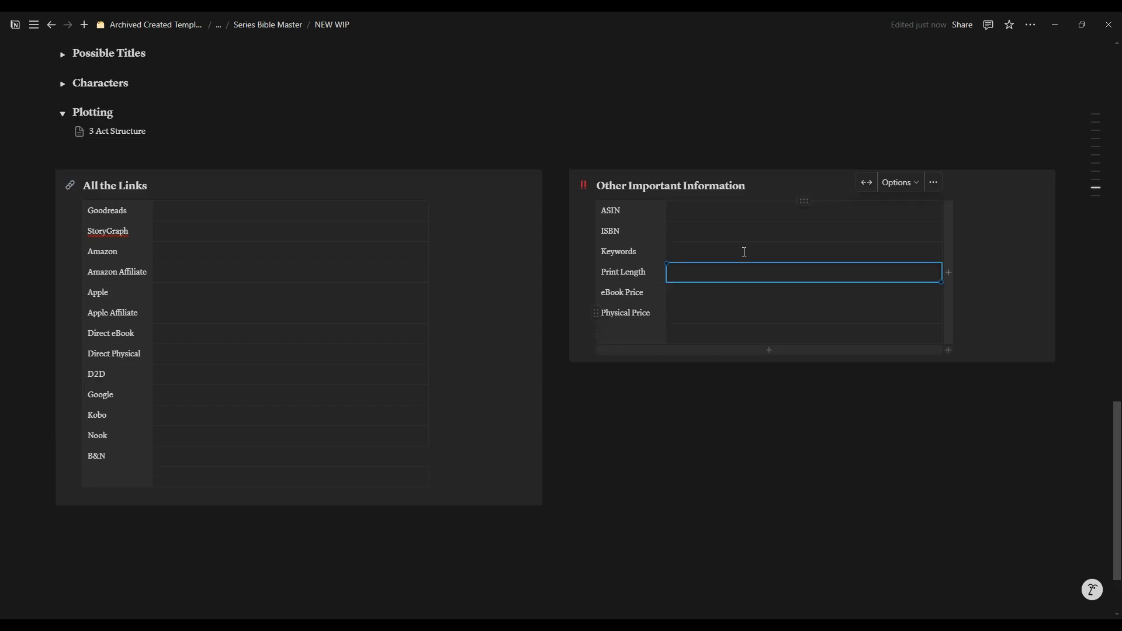
scroll(745, 259, "up", 4)
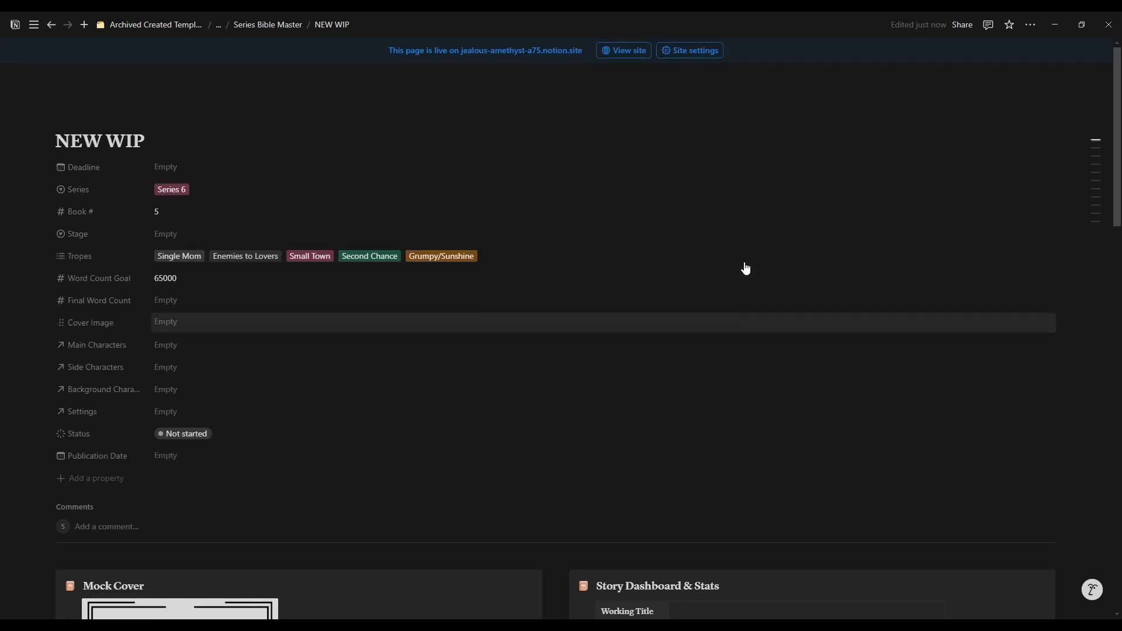
left_click(268, 24)
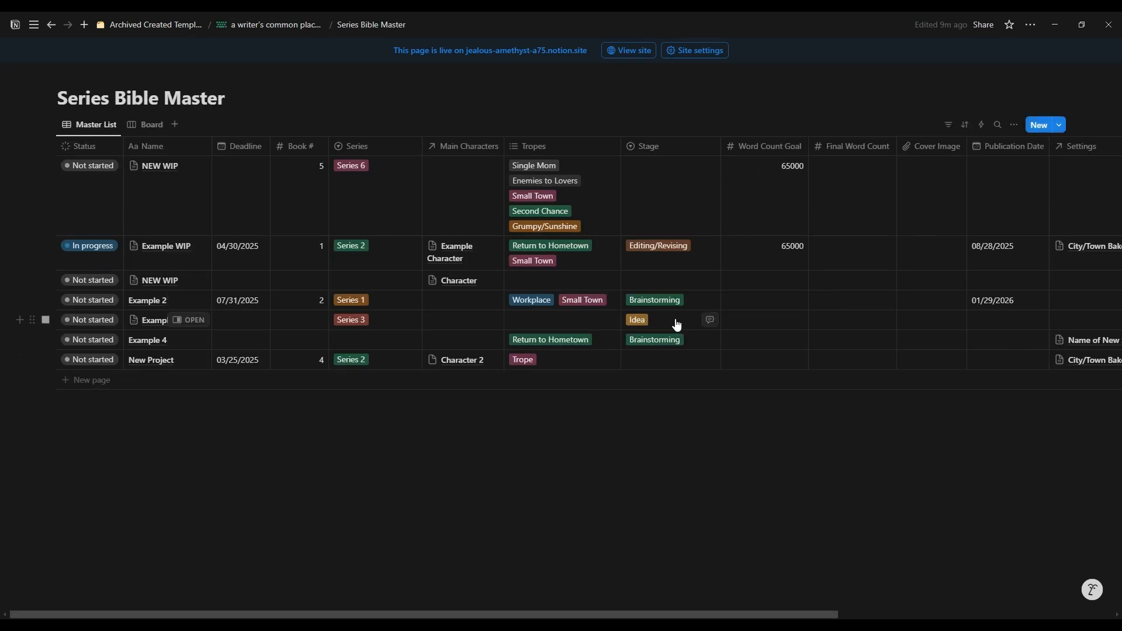
left_click(149, 130)
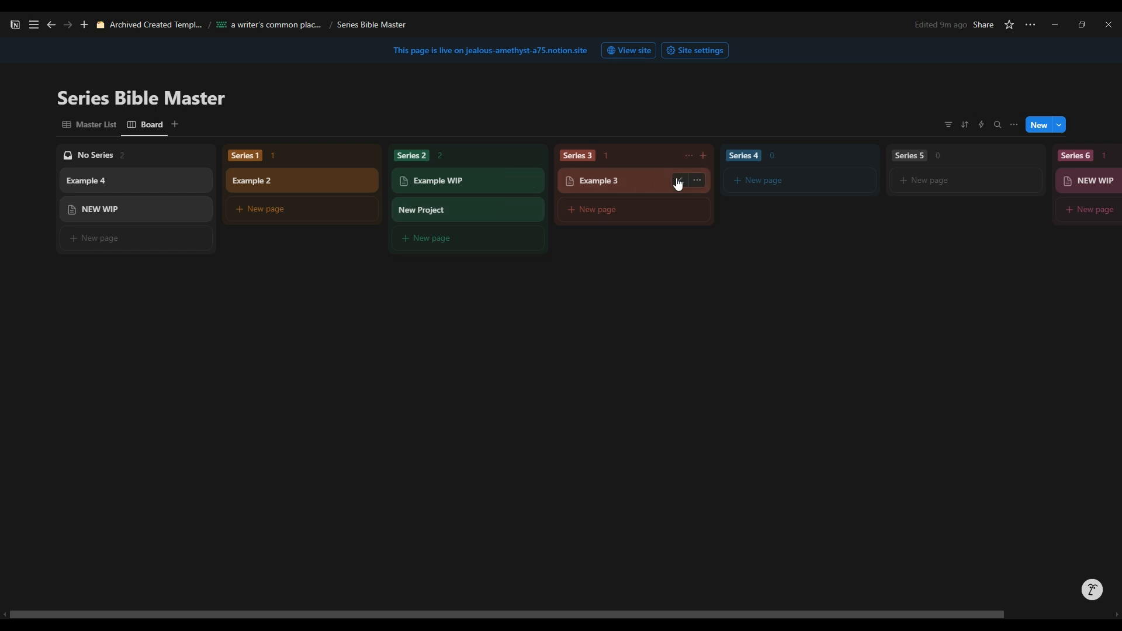
Step: Move New Project to Series 3, the Series 6 NEW WIP card to Series 4, Example WIP to Series 1 and Example 2 to Series 2
left_click_drag(441, 213, 652, 227)
left_click_drag(1072, 183, 763, 208)
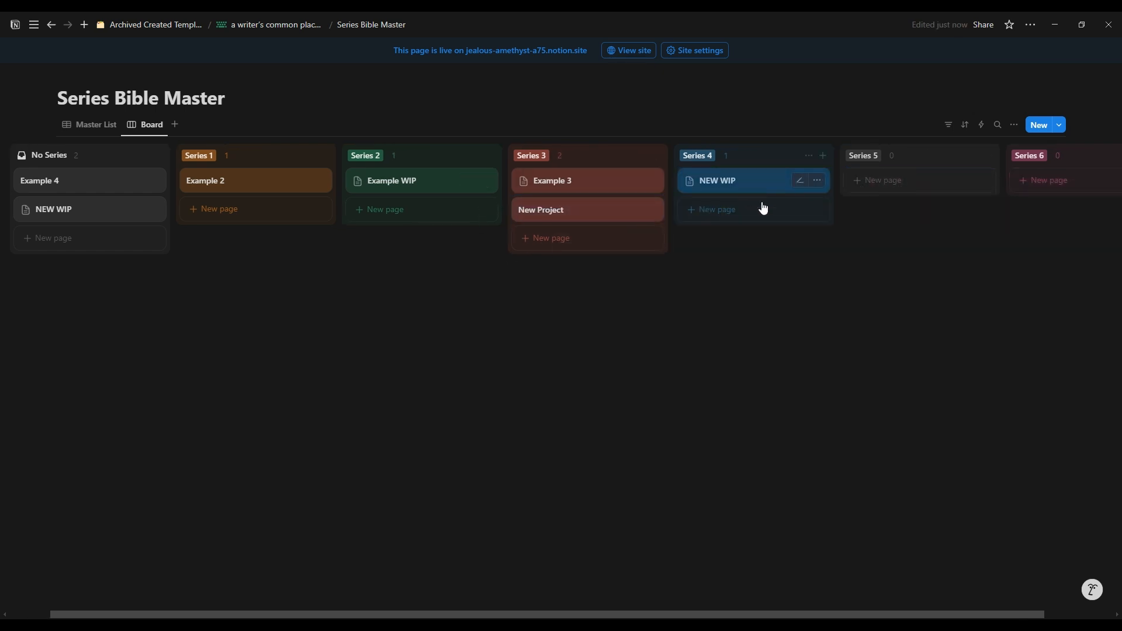
mouse_move(362, 182)
left_mouse_down()
mouse_move(353, 204)
mouse_move(226, 187)
mouse_move(360, 190)
left_mouse_up()
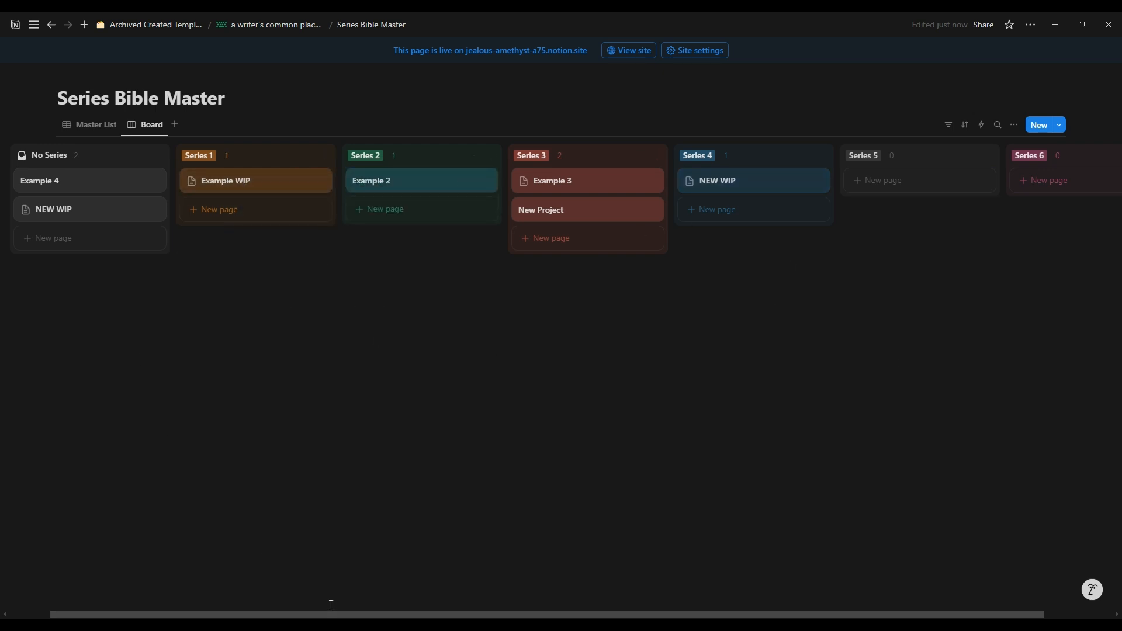
left_click_drag(306, 613, 257, 608)
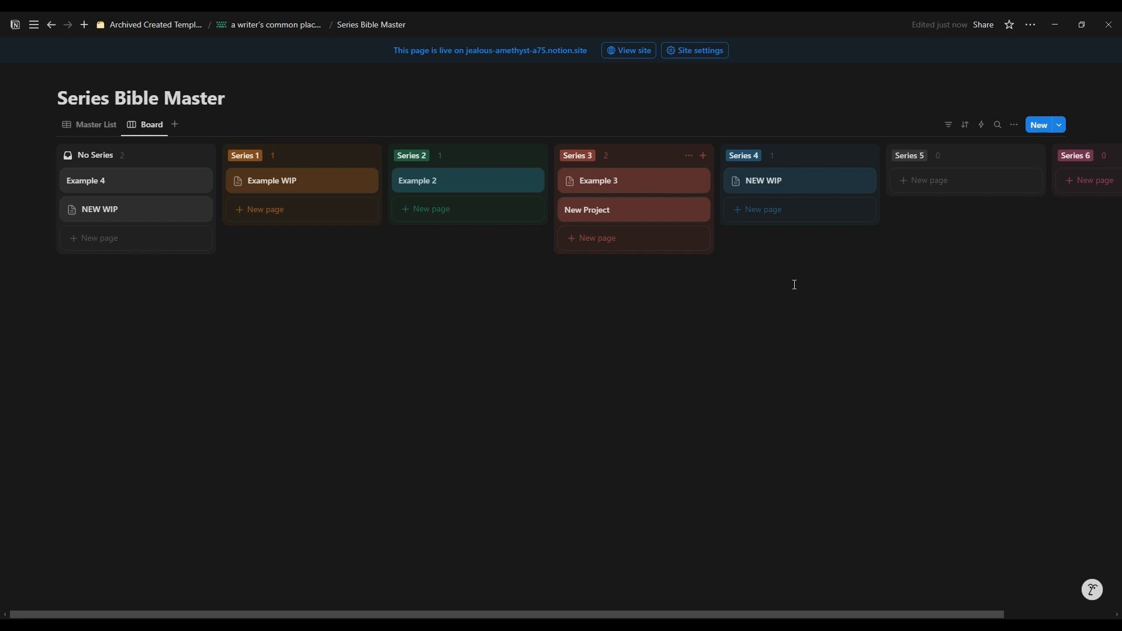
Step: Open the Characters database from the template's dashboard and create a new page in the Characters Master List
left_click(252, 25)
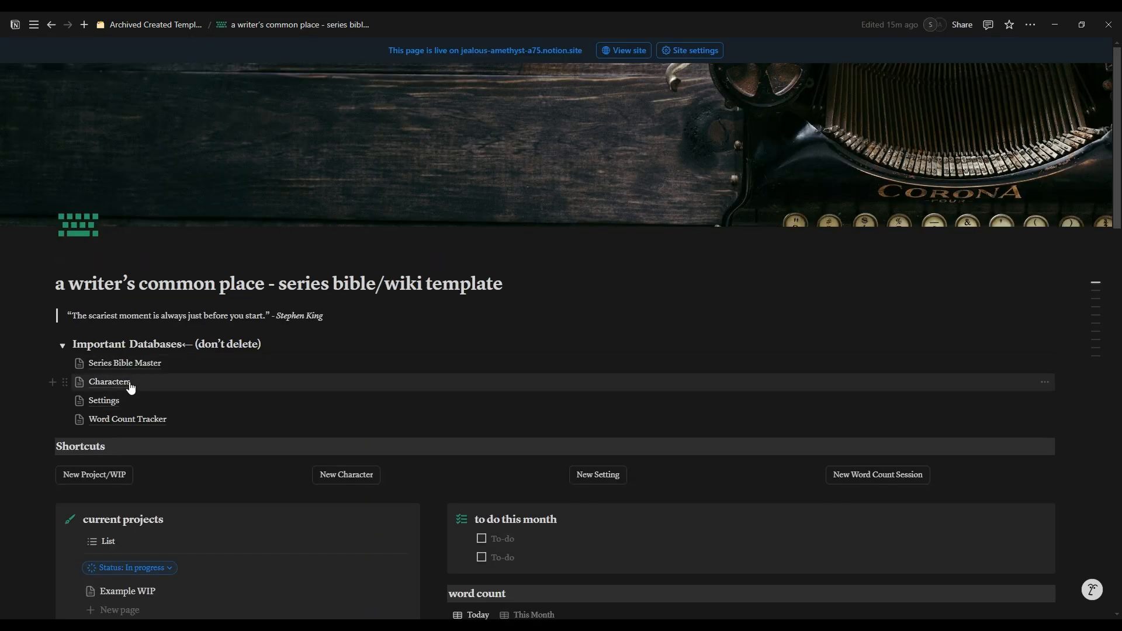
left_click(130, 386)
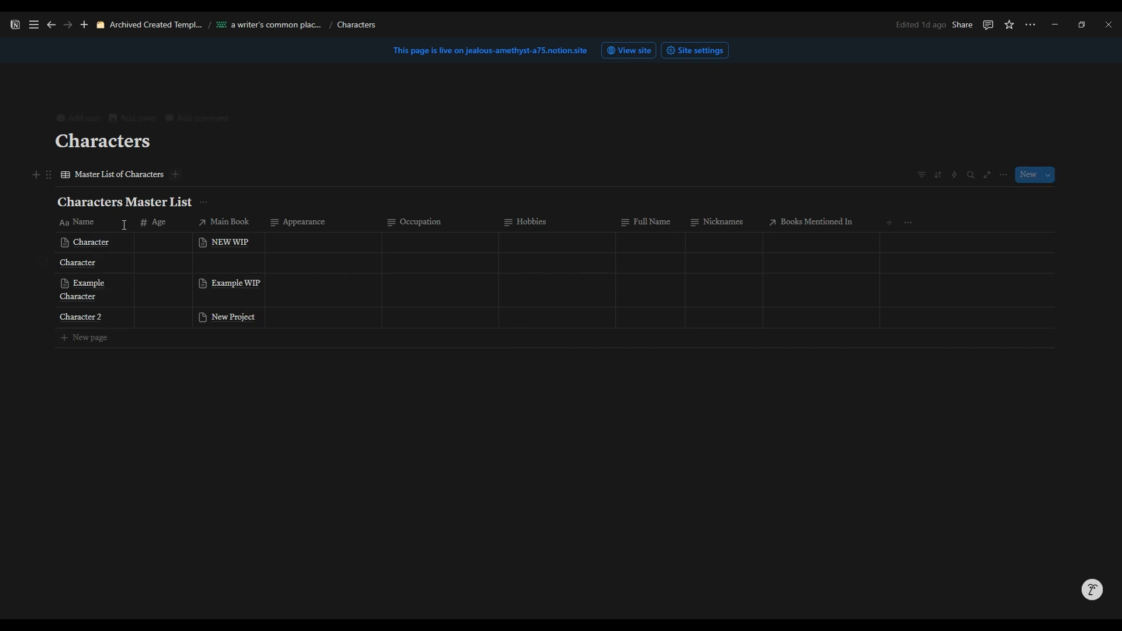
left_click(1029, 186)
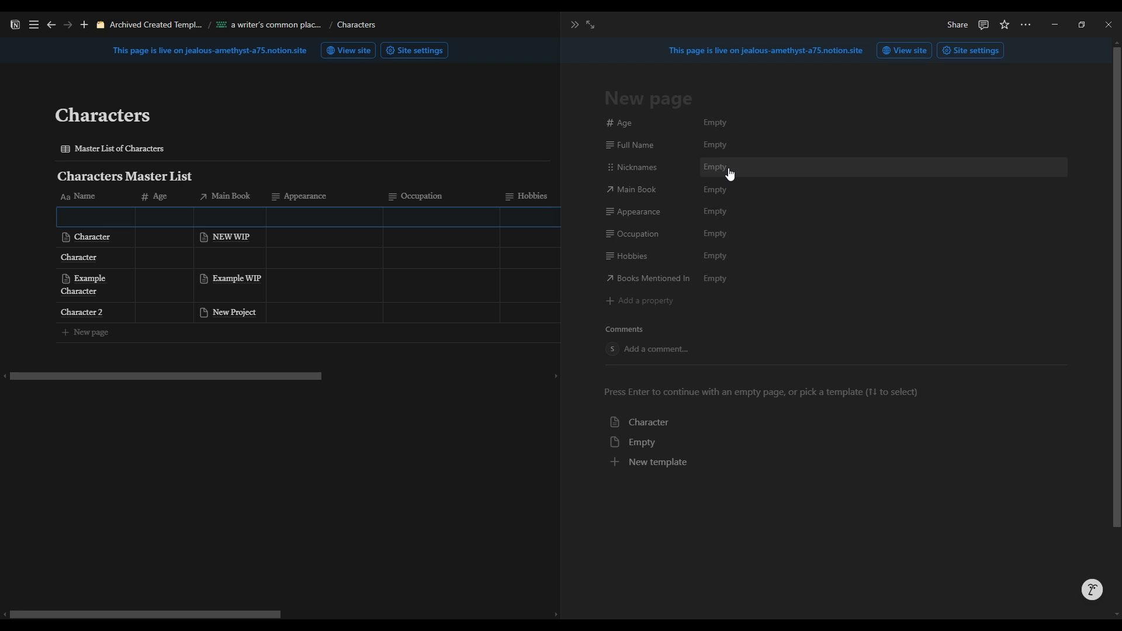
Step: Examine the Main Book, Appearance and Books Mentioned In properties of the new character page, leaving them empty
left_click(729, 190)
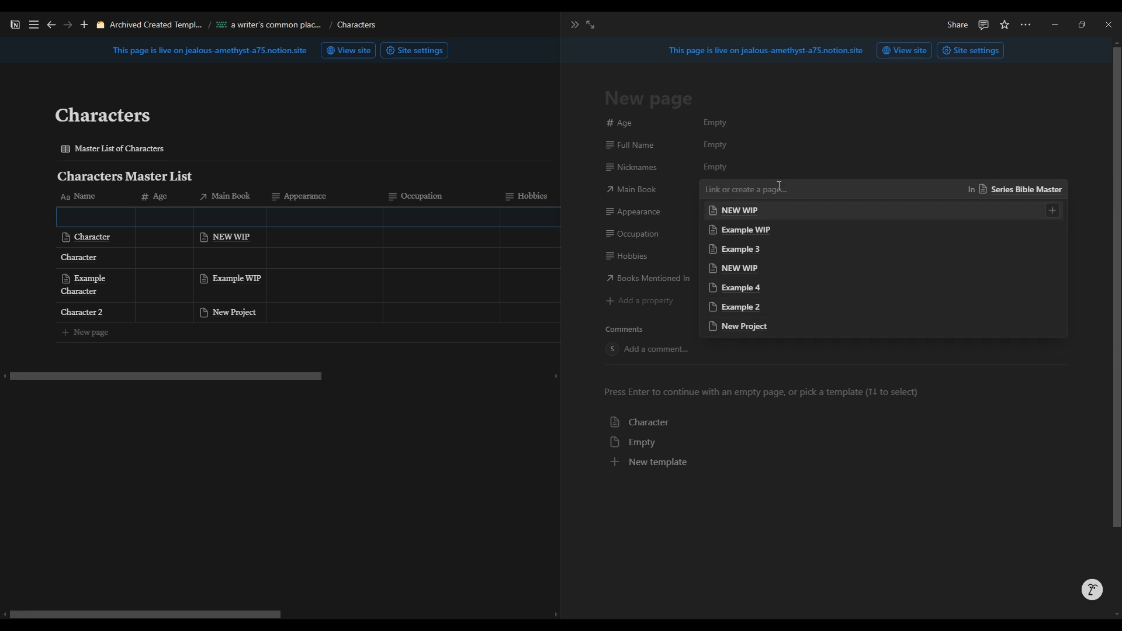
left_click(865, 174)
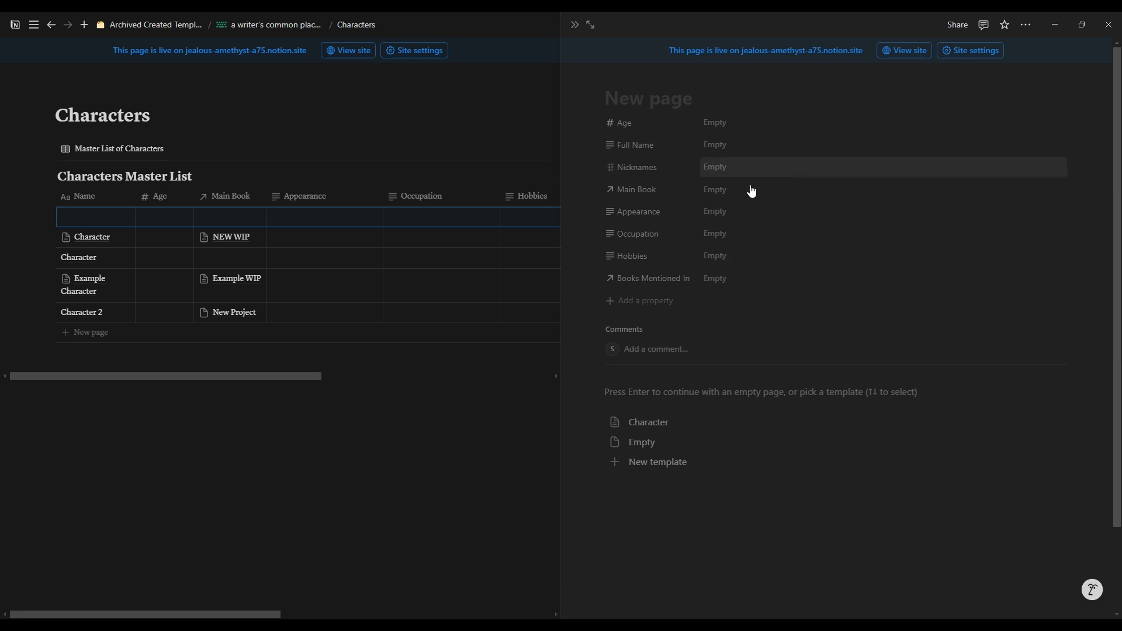
left_click(731, 215)
left_click(728, 282)
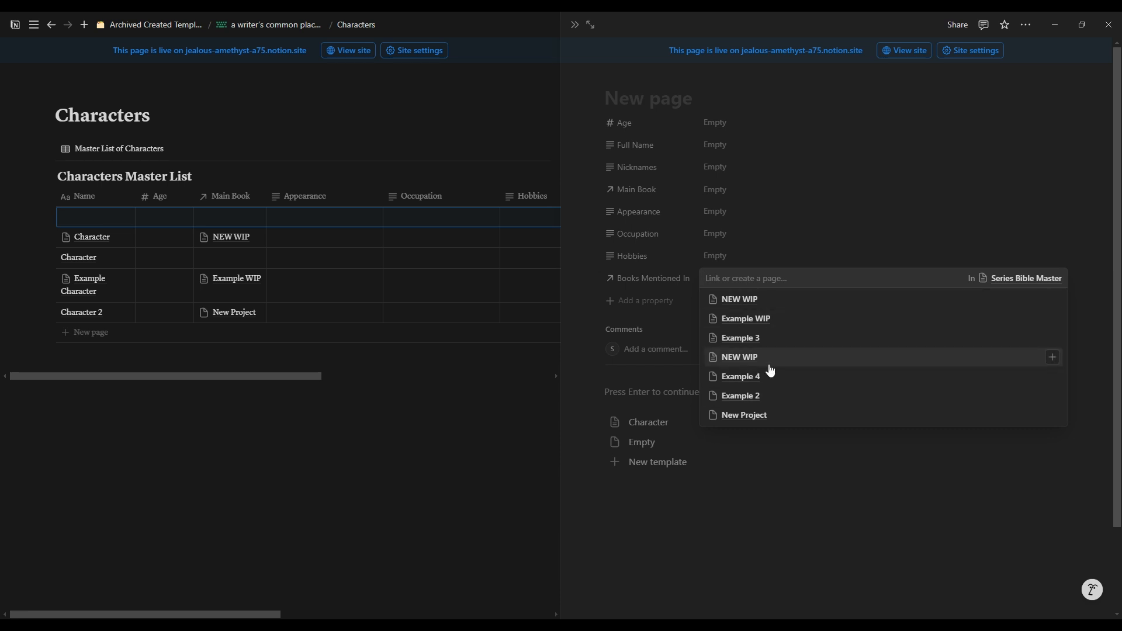
left_click(618, 381)
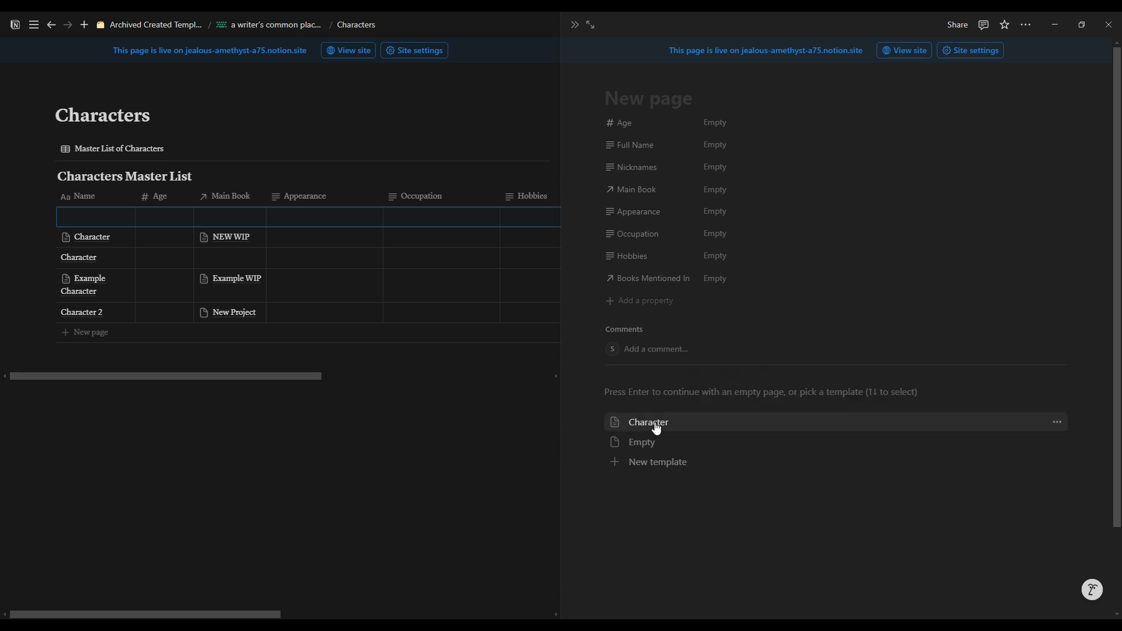
Step: Apply the Character template to the new page, look over its Questions To Ask heading and close the page
left_click(656, 426)
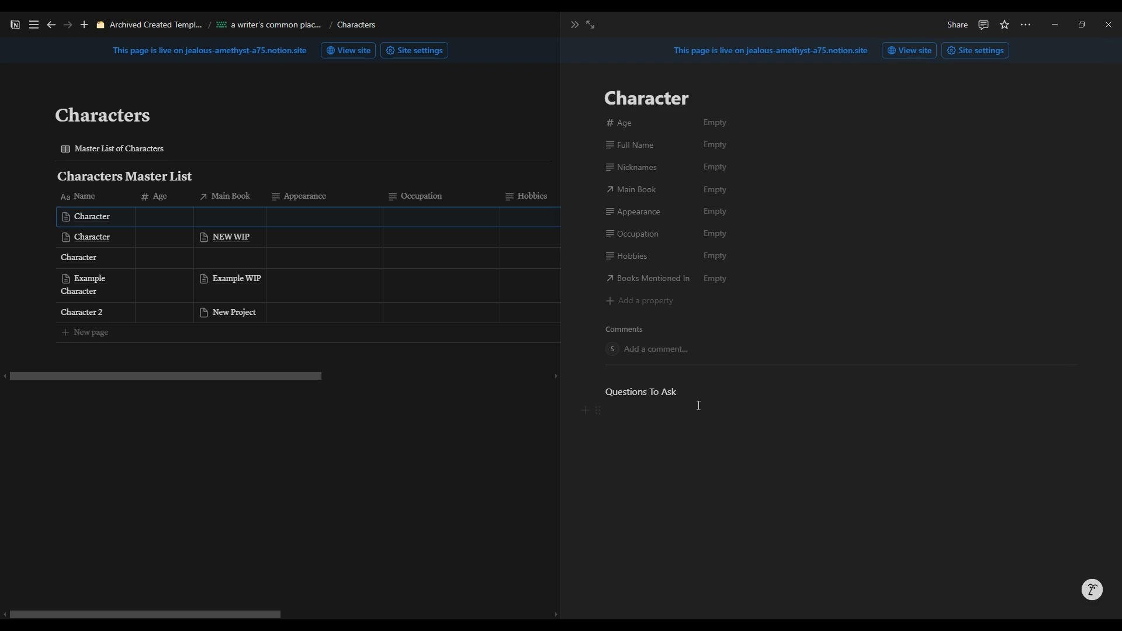
left_click_drag(699, 406, 606, 397)
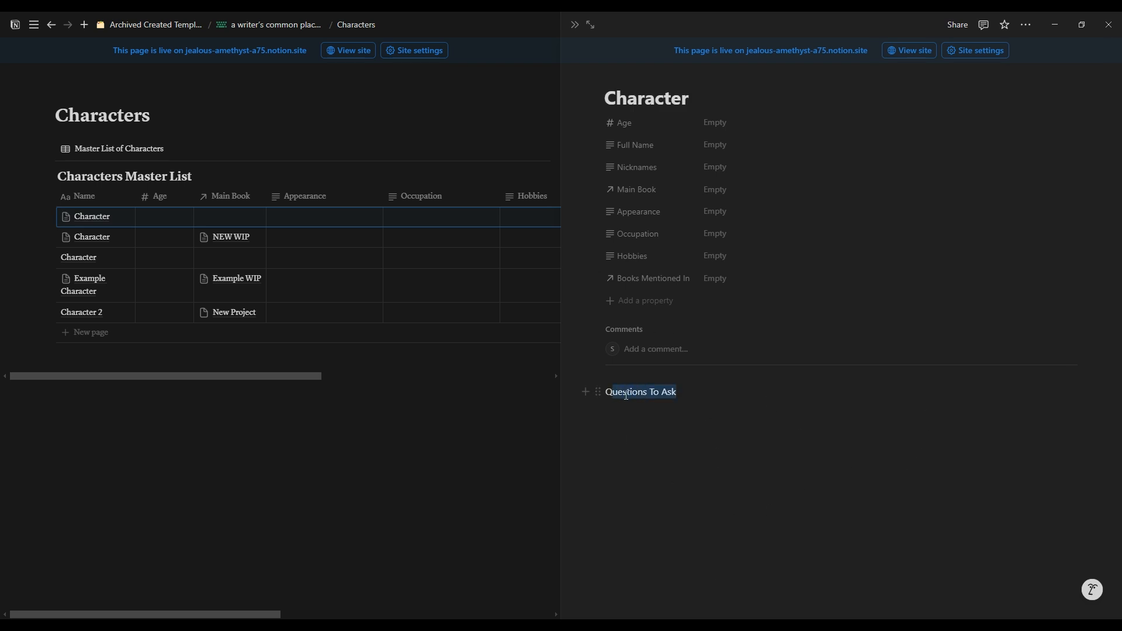
left_click(746, 415)
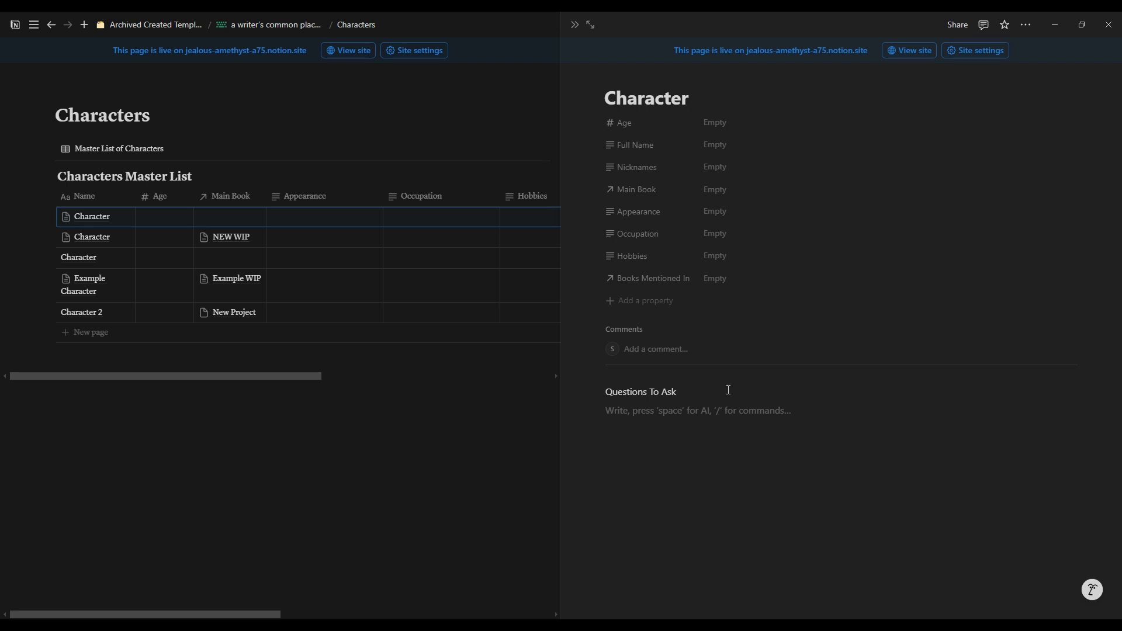
left_click(574, 25)
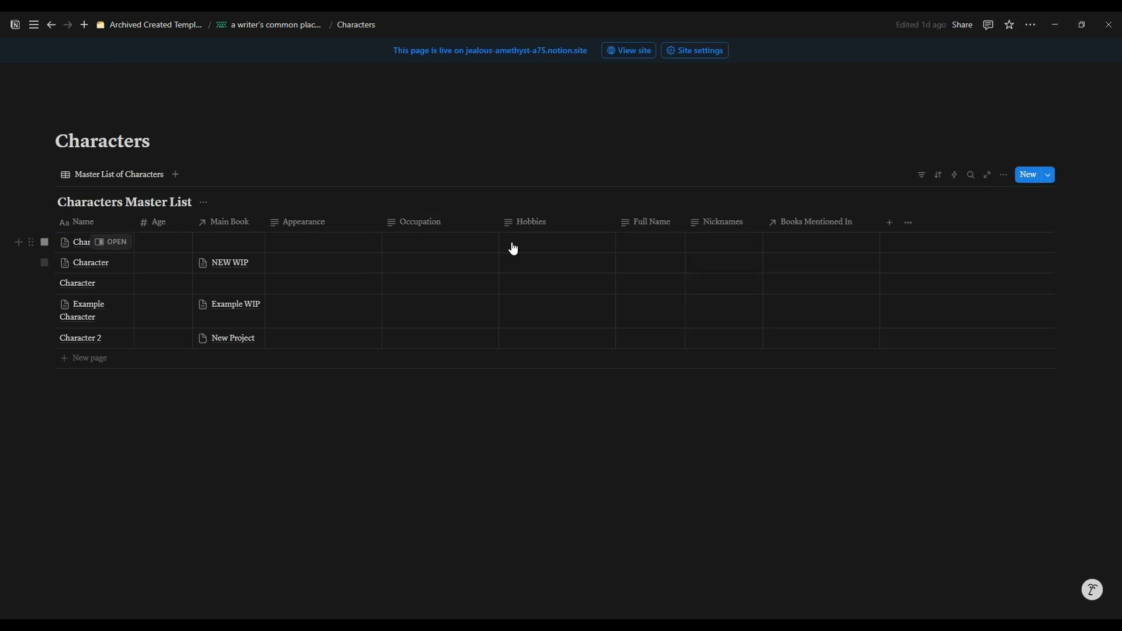
Step: Edit the Character template of the Characters Master List, adding the placeholder text "sfdjkgjkdjg jkljfdjre sfdjklgjkfgdjio" under Questions To Ask
left_click(1049, 177)
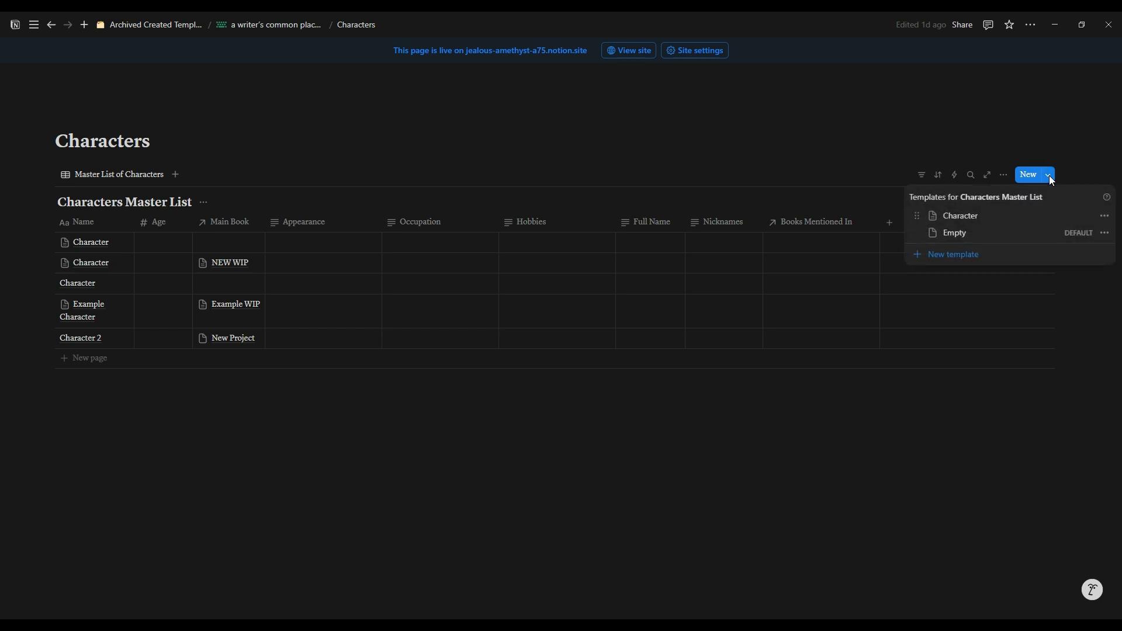
left_click(1104, 217)
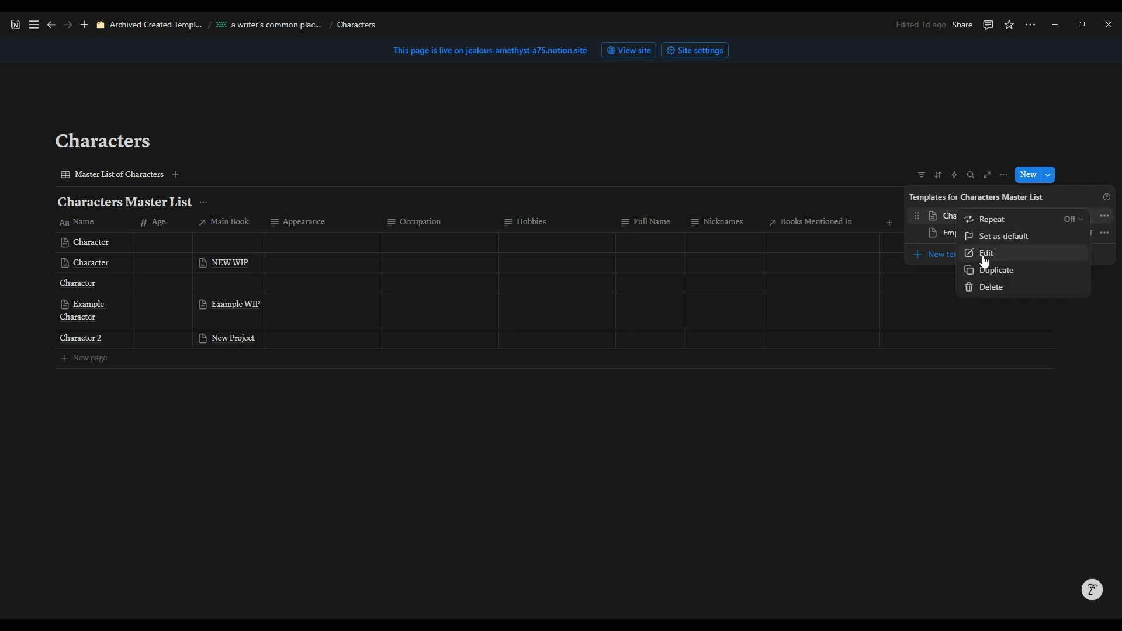
left_click(986, 255)
left_click(460, 411)
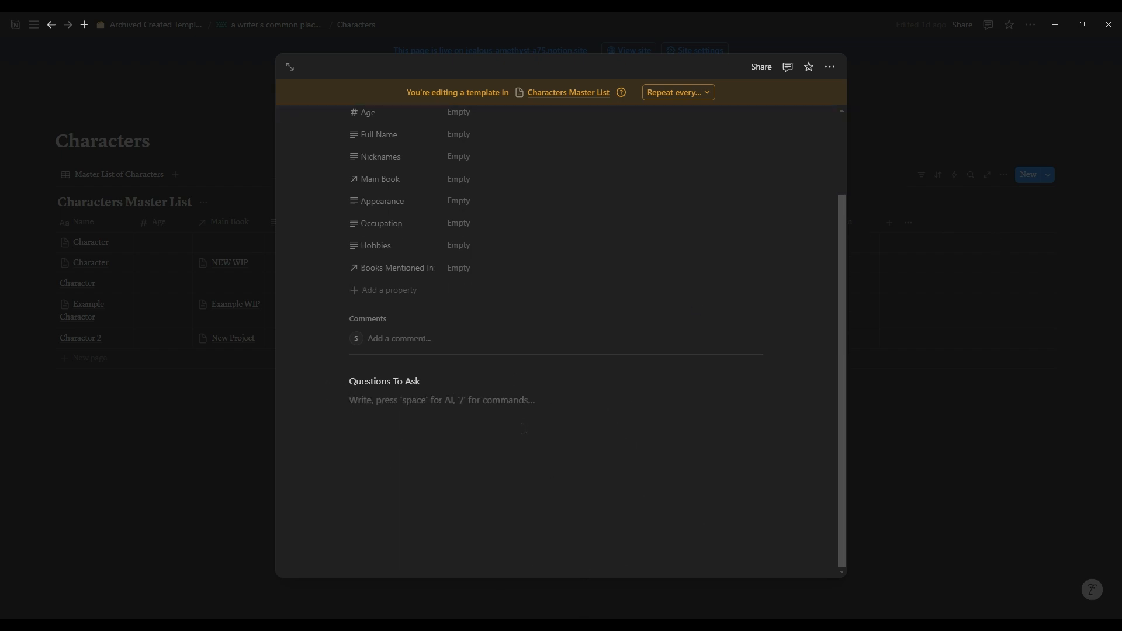
type("sfdjkg")
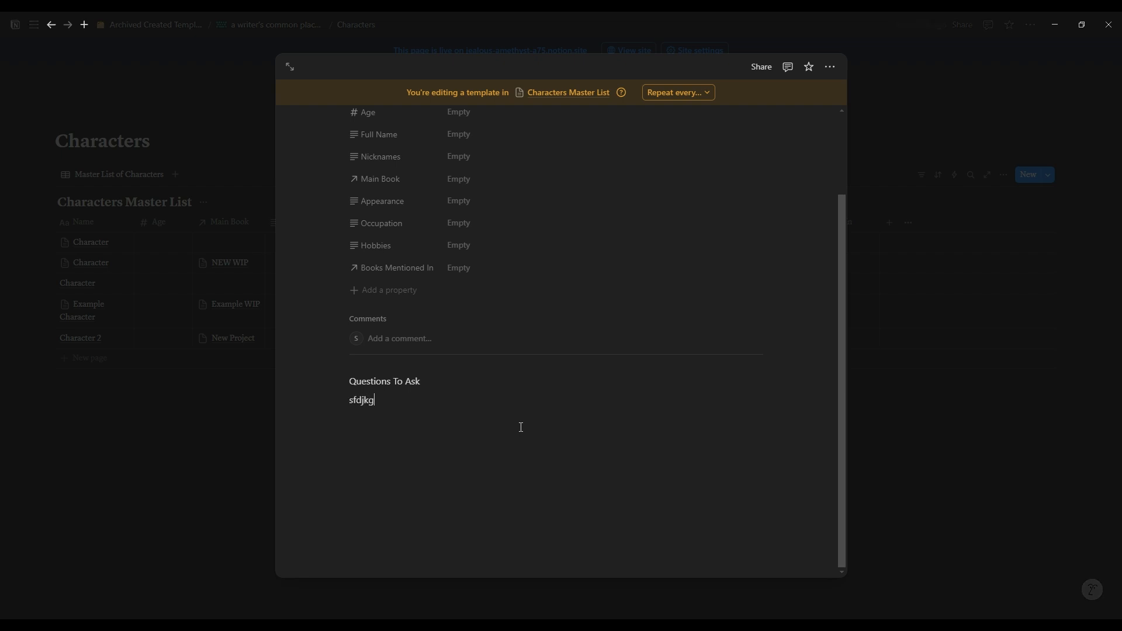
type("jkdjg  jkljfdjre ")
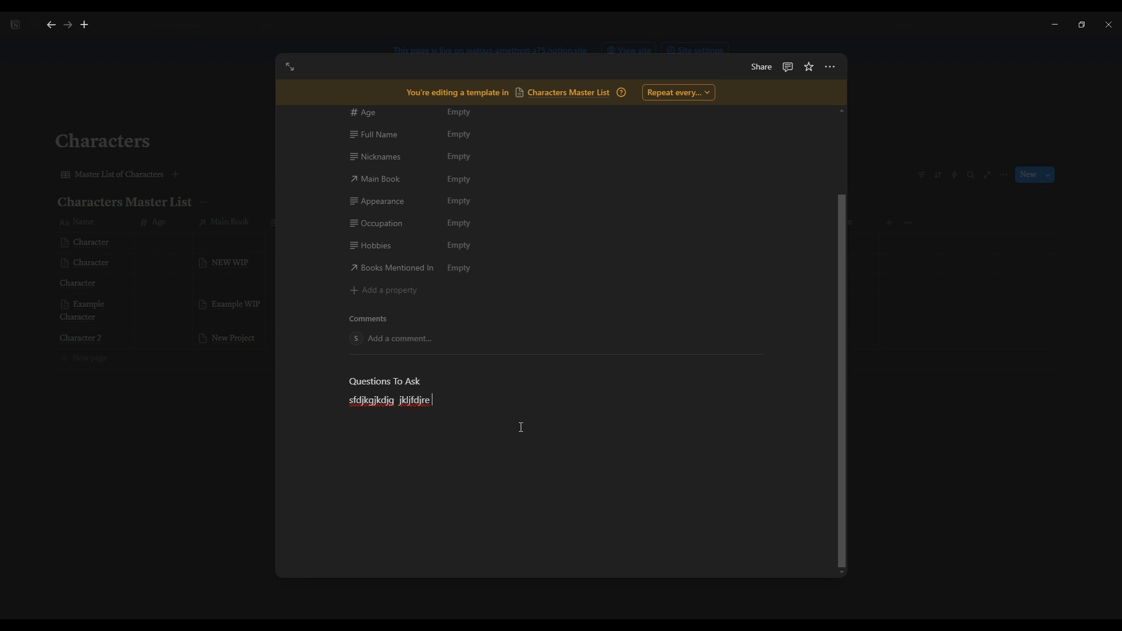
type("sfdjklgjkfgdjio")
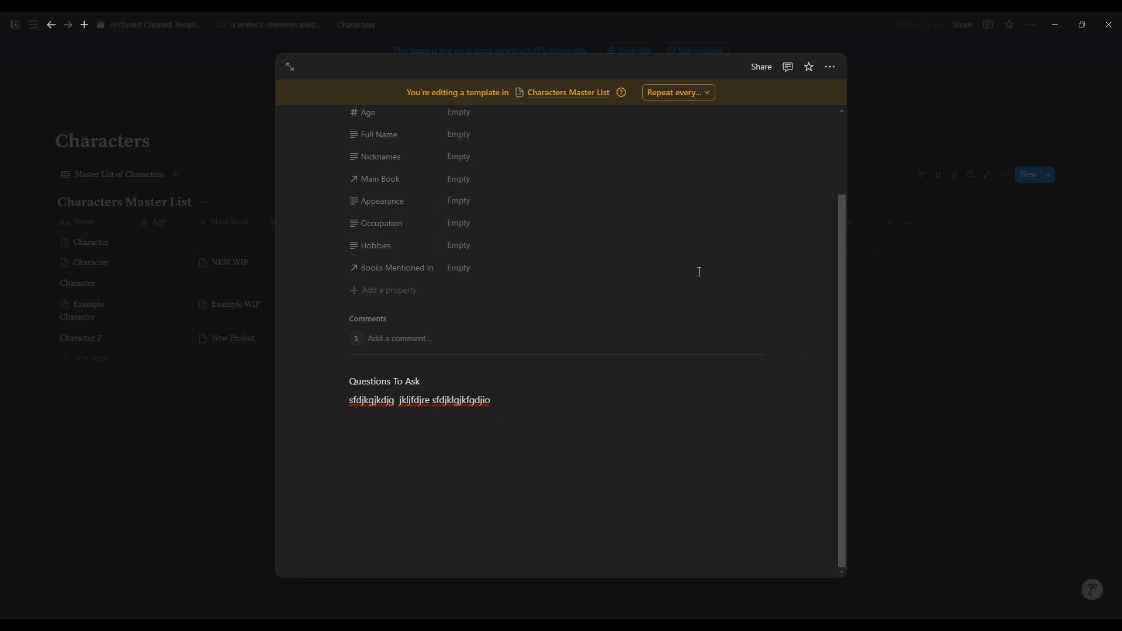
Step: View the edited Character template as a full page and go back to the Characters Master List
left_click(290, 69)
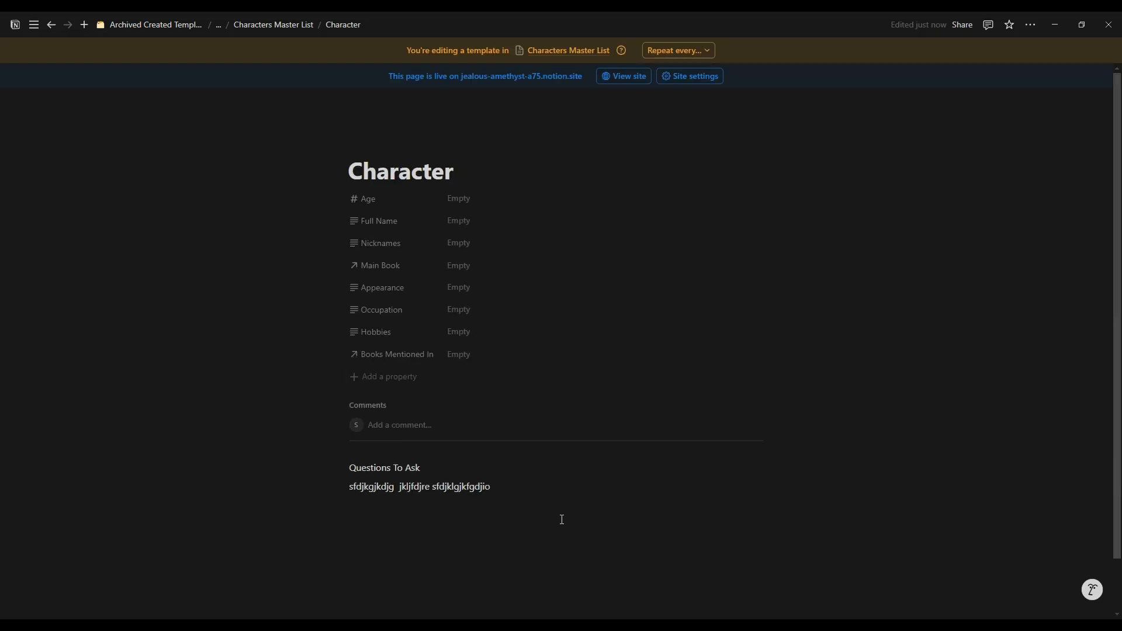
left_click_drag(508, 457, 304, 437)
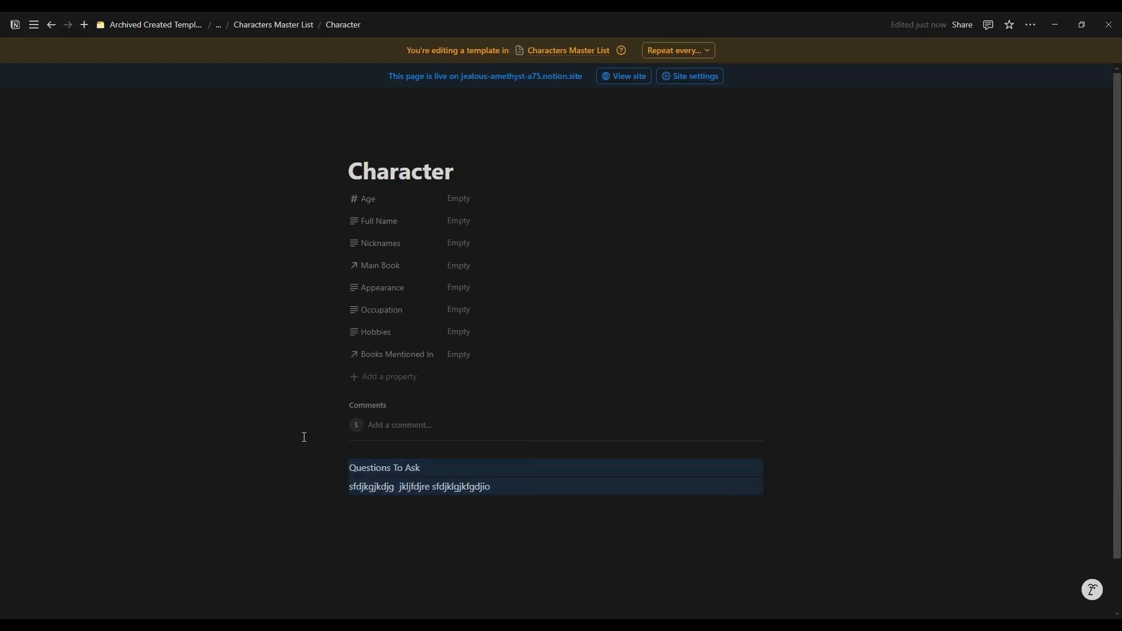
left_click(344, 27)
left_click(295, 24)
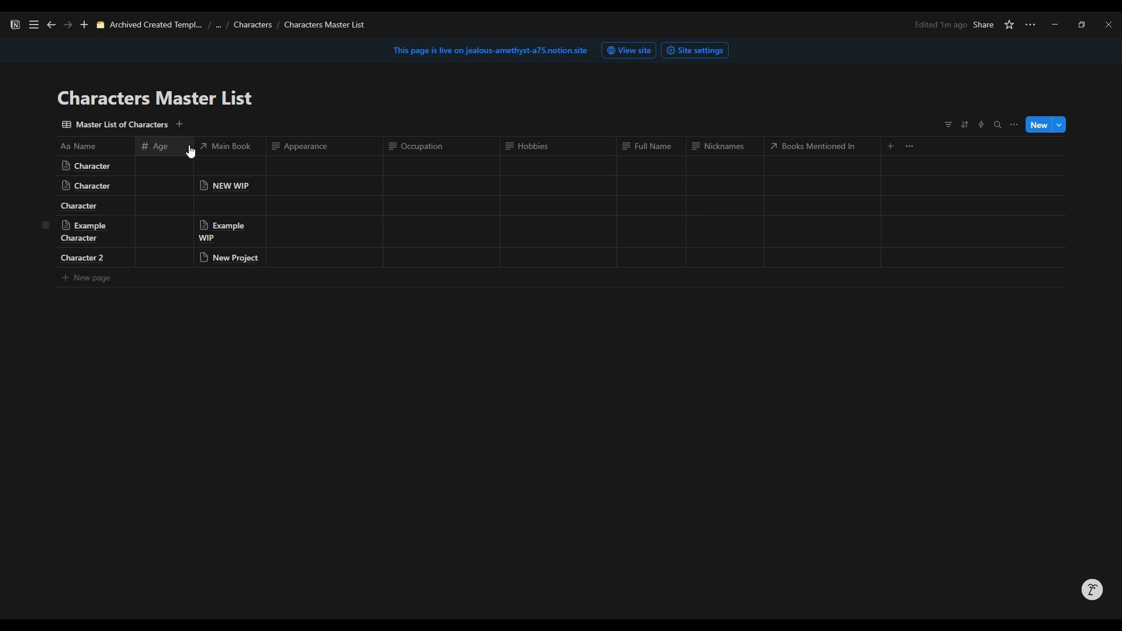
Step: Clear the content of the first Character page, reapply the Character template to it and close the page
left_click(113, 167)
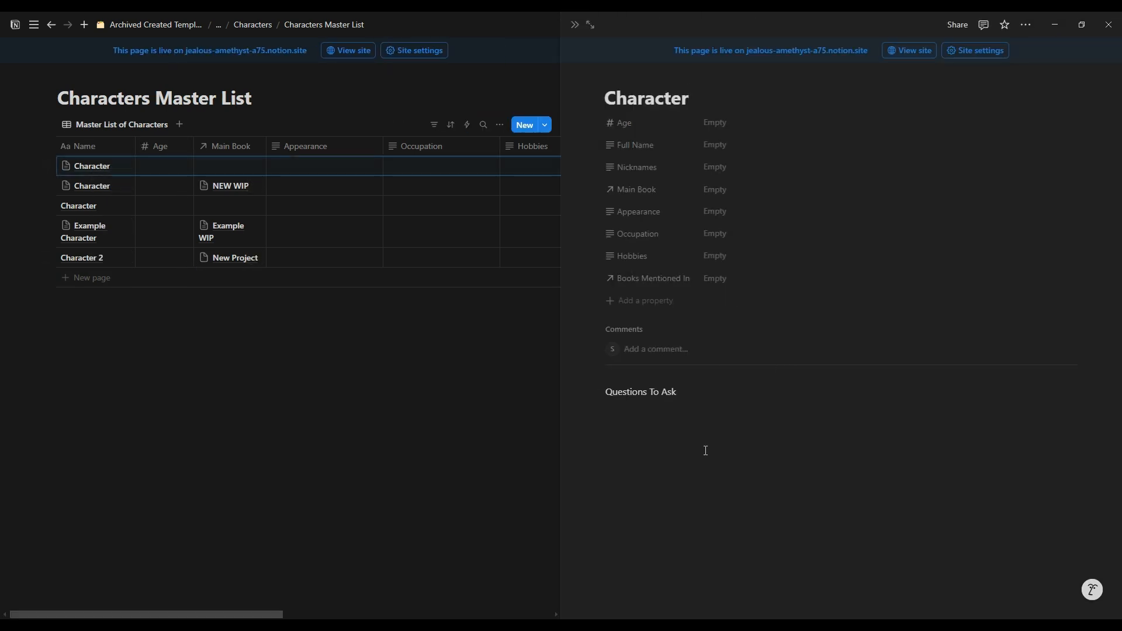
left_click(737, 458)
key("ctrl+a")
key("BackSpace")
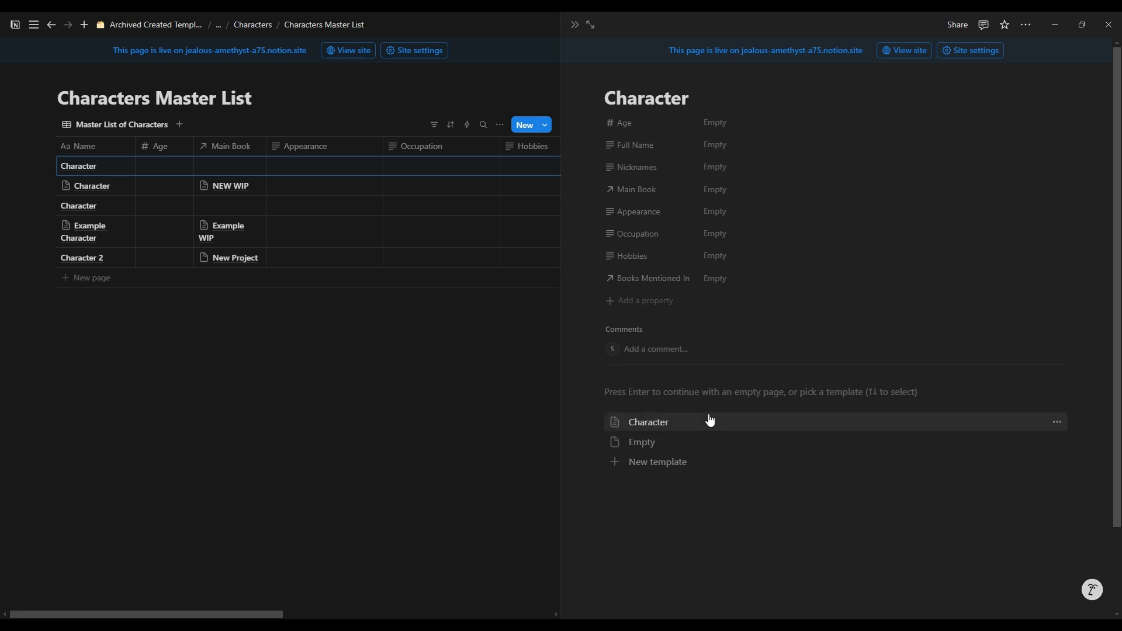
left_click(665, 430)
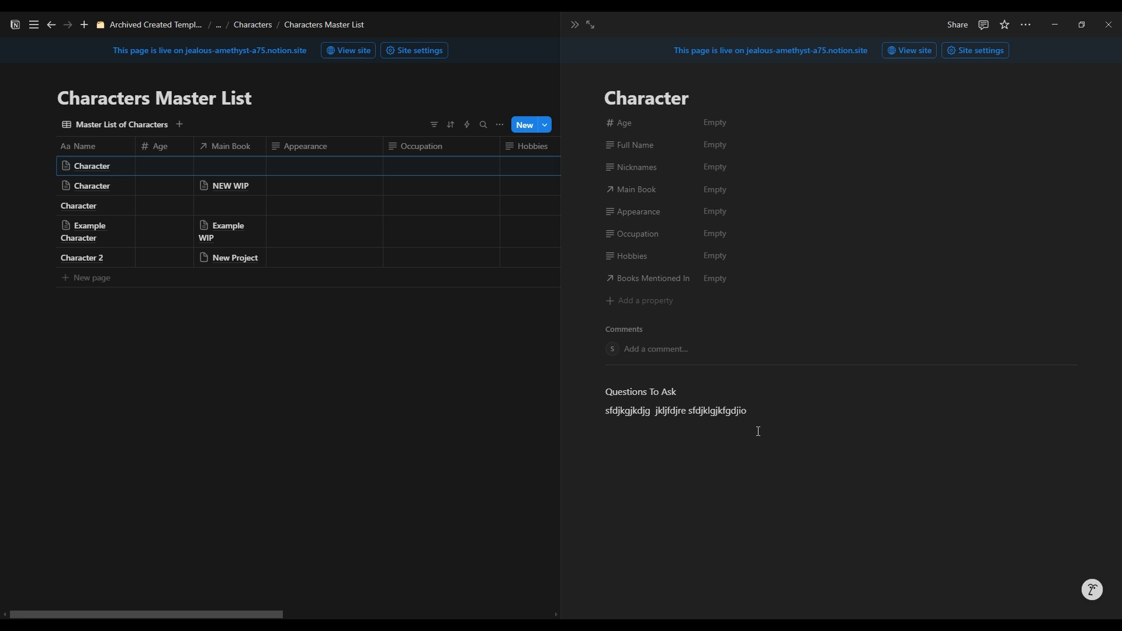
left_click_drag(715, 412, 606, 411)
left_click(722, 513)
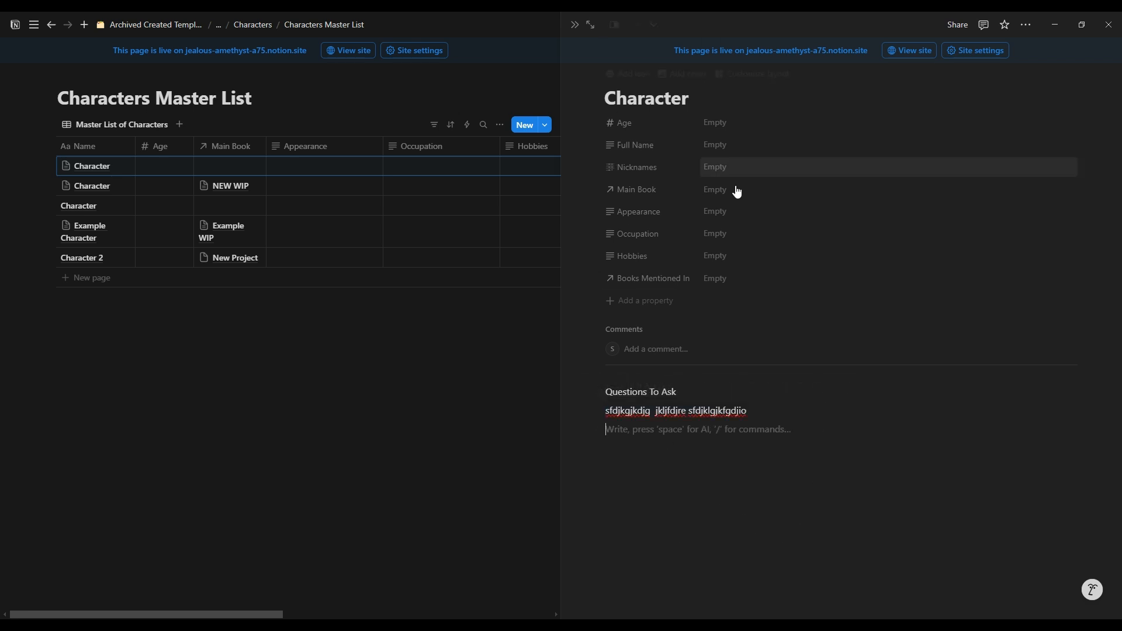
left_click(575, 24)
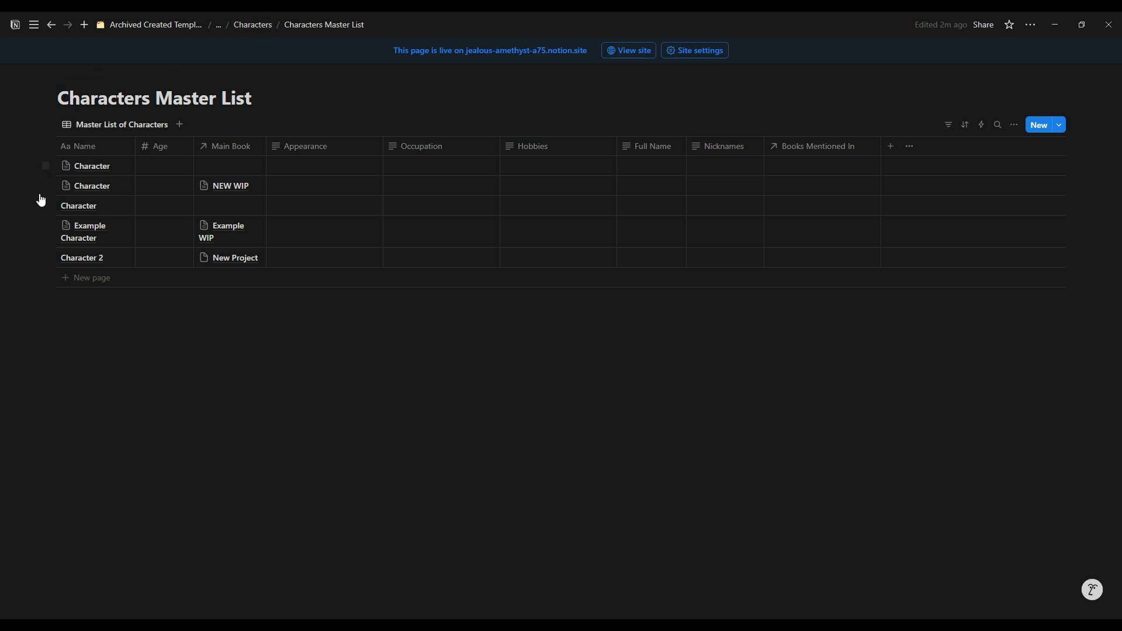
Step: Open the Settings database from the template's dashboard and add an empty page to the Settings Master List
mouse_move(63, 200)
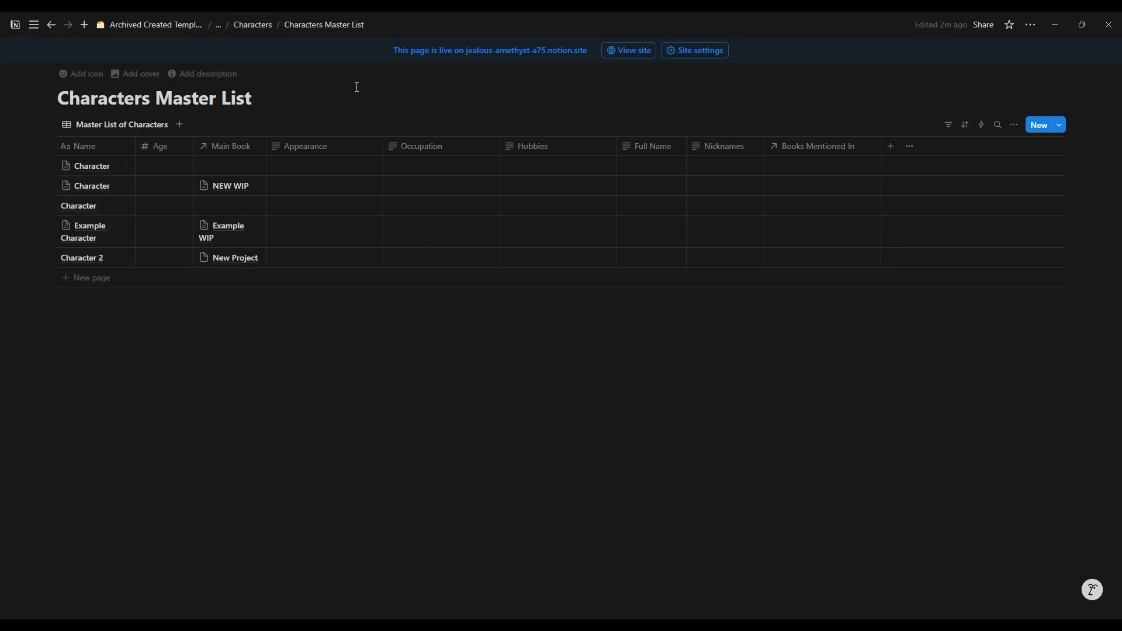
left_click(249, 26)
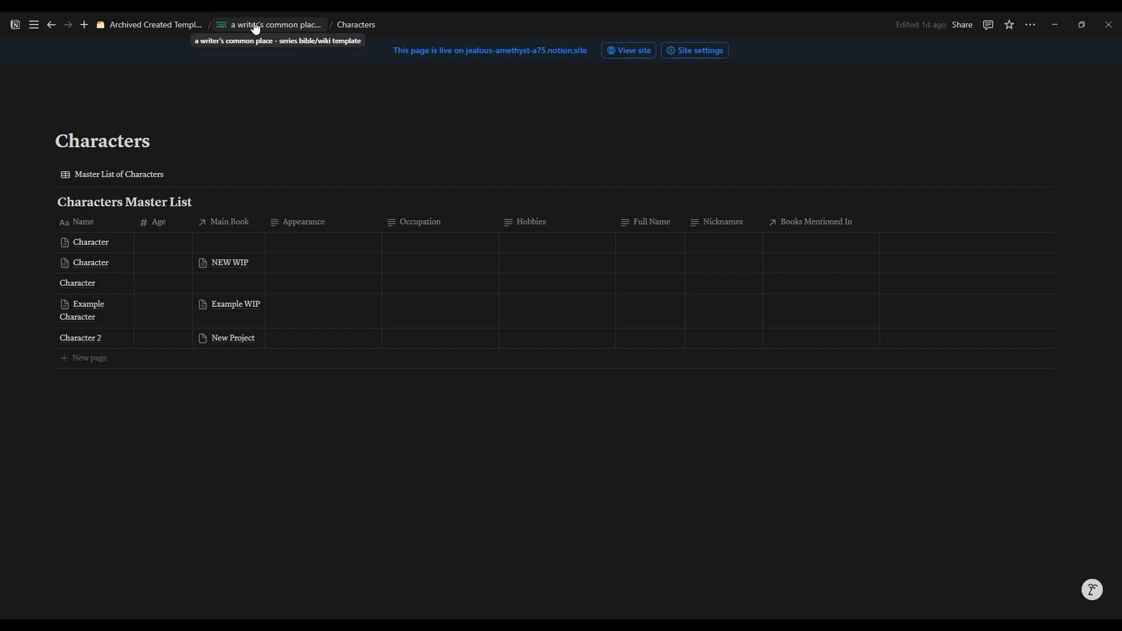
left_click(256, 27)
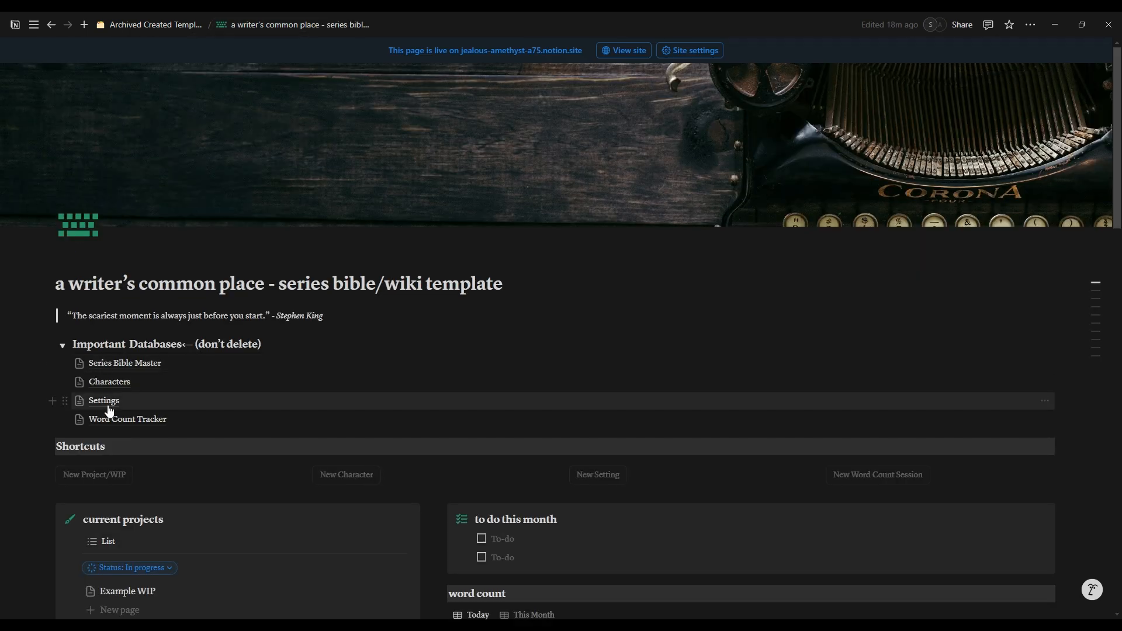
left_click(106, 403)
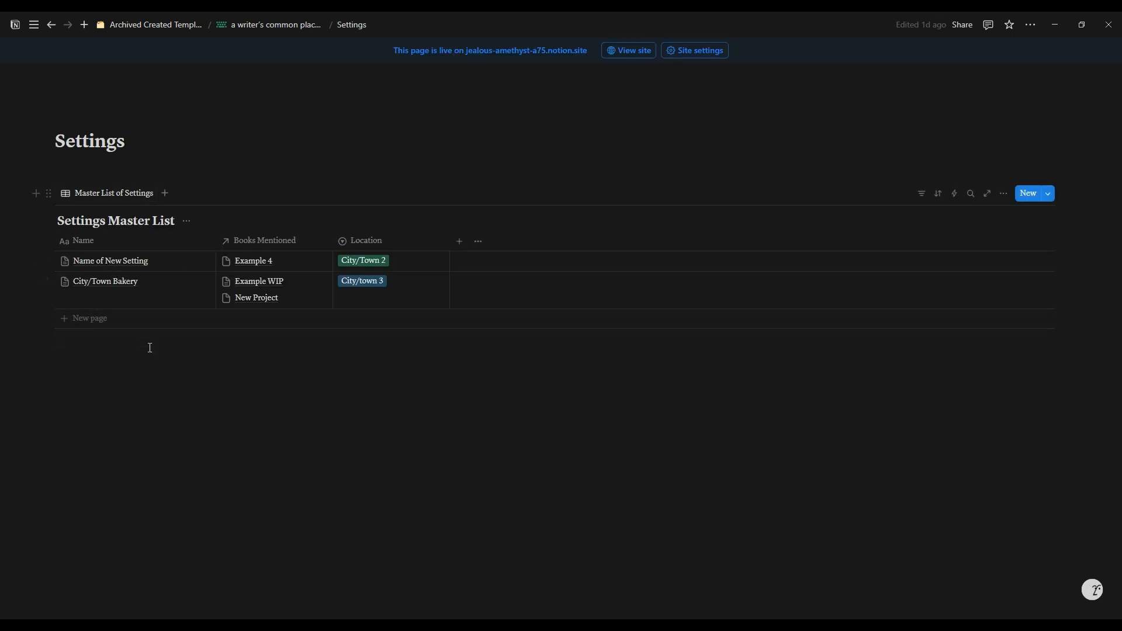
left_click(1029, 194)
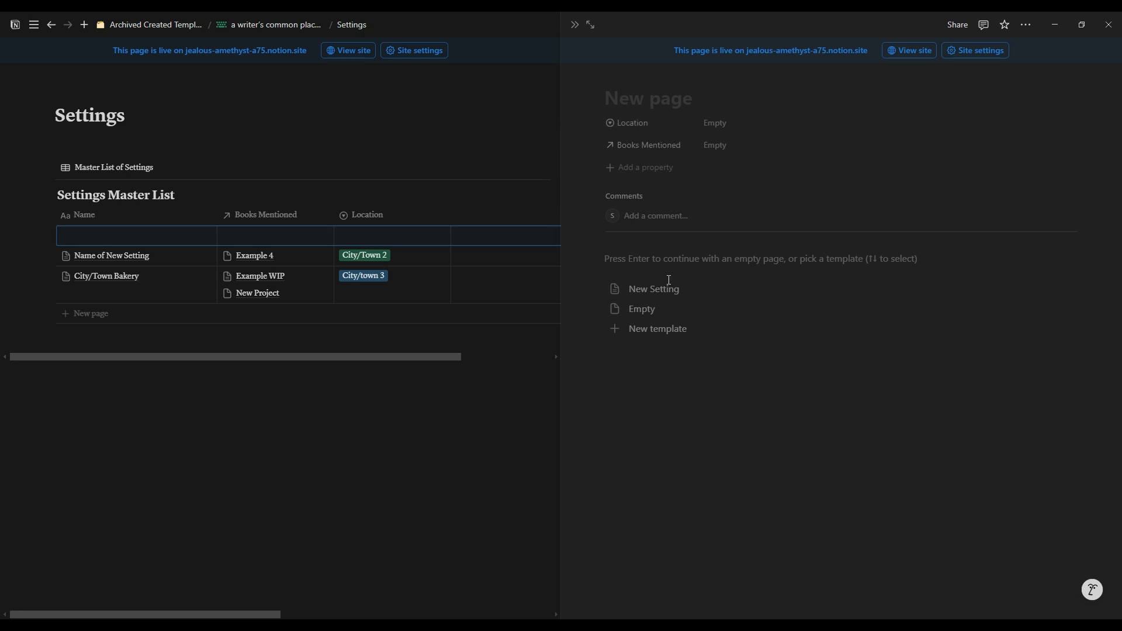
left_click(575, 25)
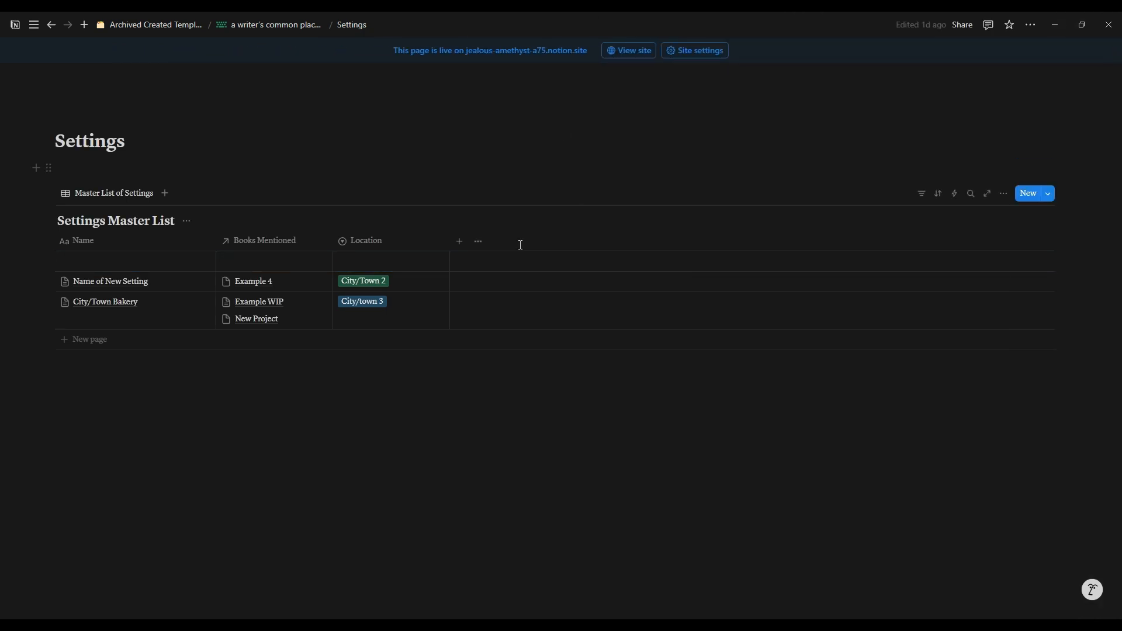
Step: Clear the content of the Name of New Setting page and apply the New Setting template to it
left_click(183, 282)
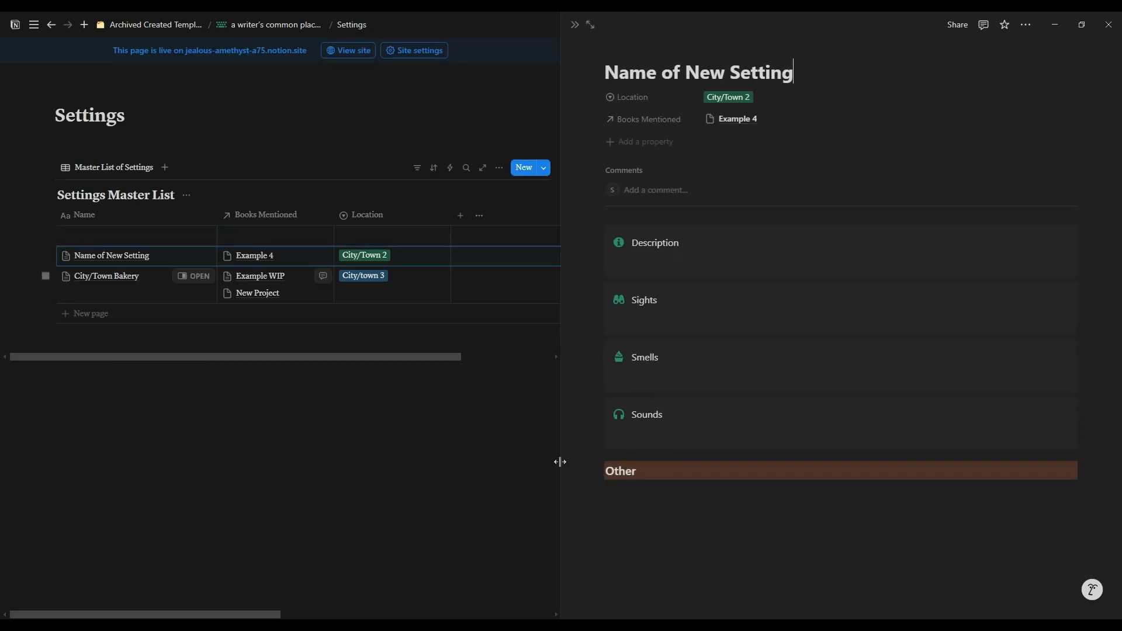
left_click(687, 567)
key("ctrl+a")
key("BackSpace")
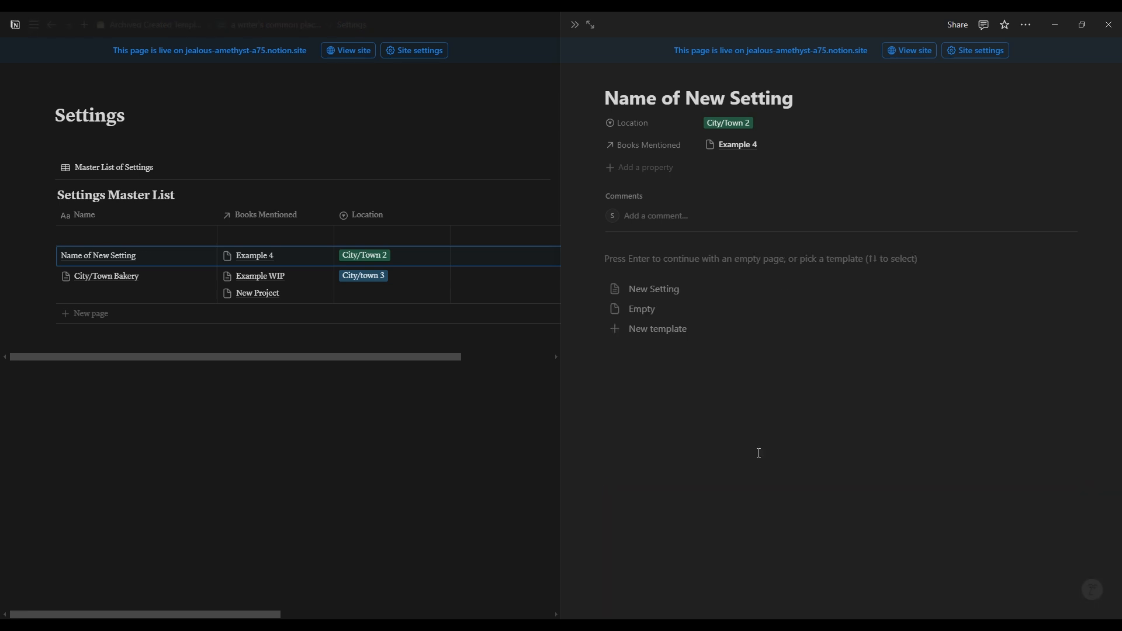
left_click(662, 299)
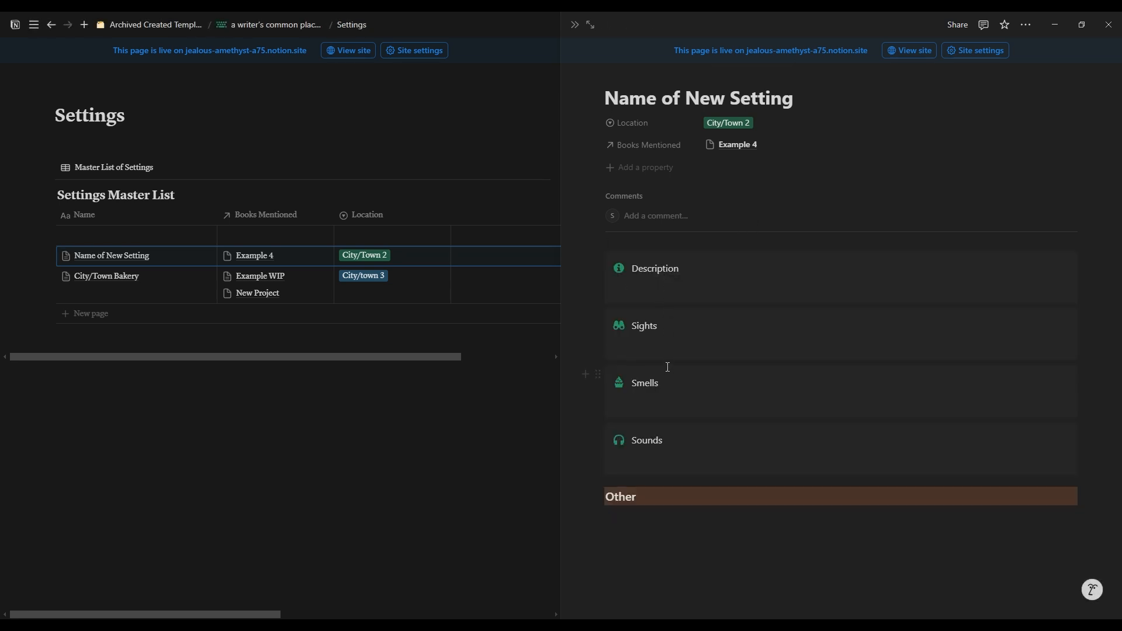
Step: Examine the Description, Sights, Smells, Sounds and Other sections of the setting page, leaving them empty, and close the page
left_click(690, 288)
left_click(684, 346)
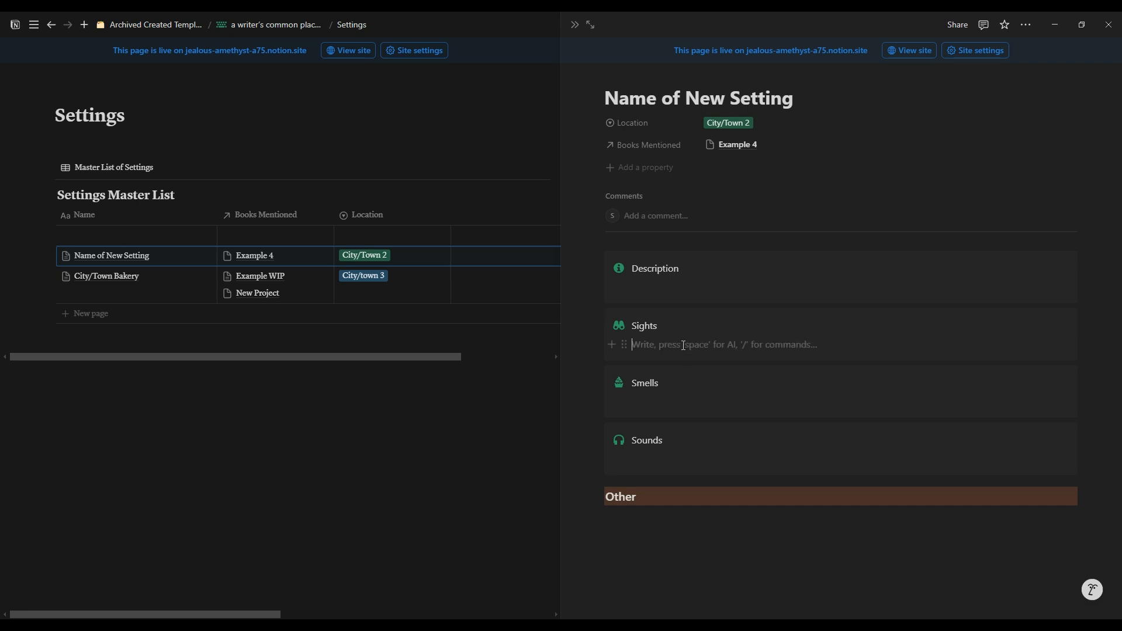
left_click(666, 404)
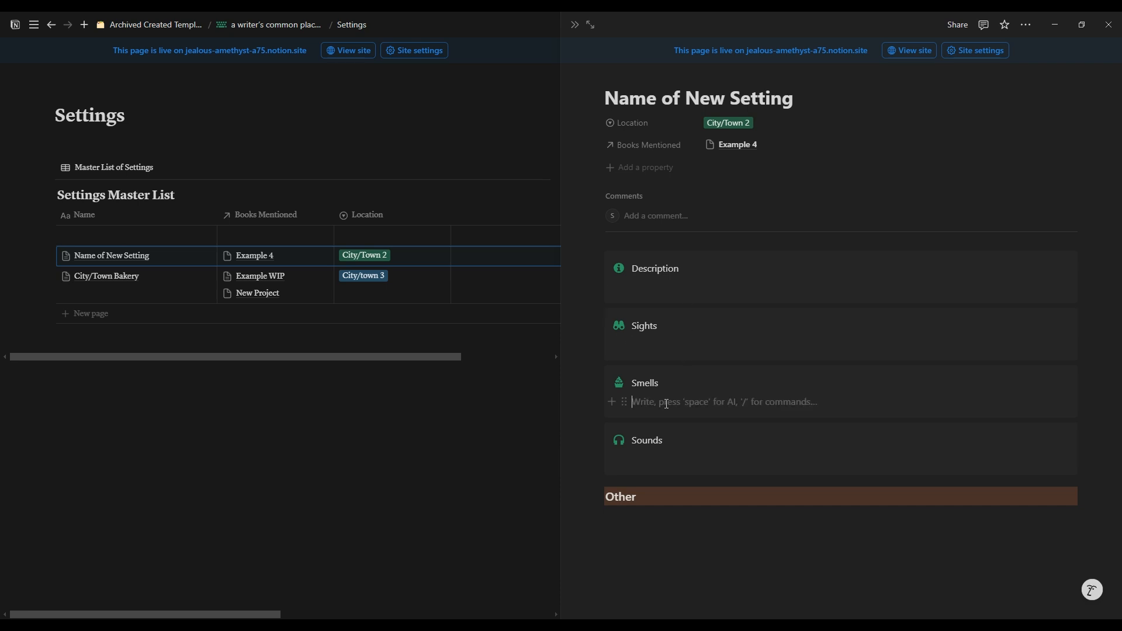
left_click(666, 460)
left_click(664, 524)
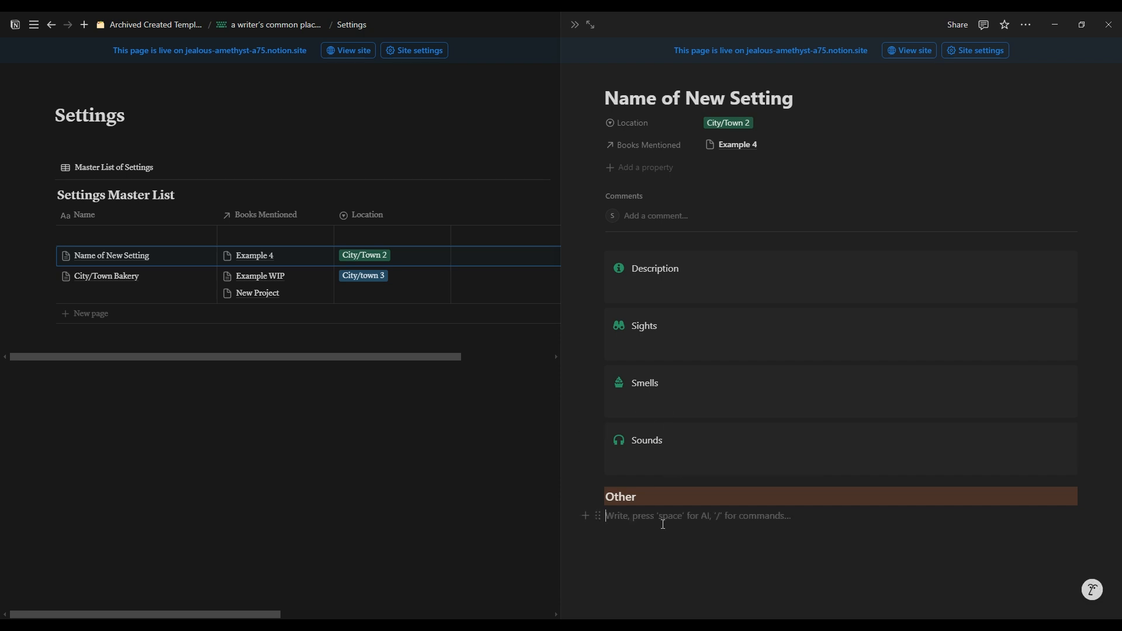
left_click(454, 451)
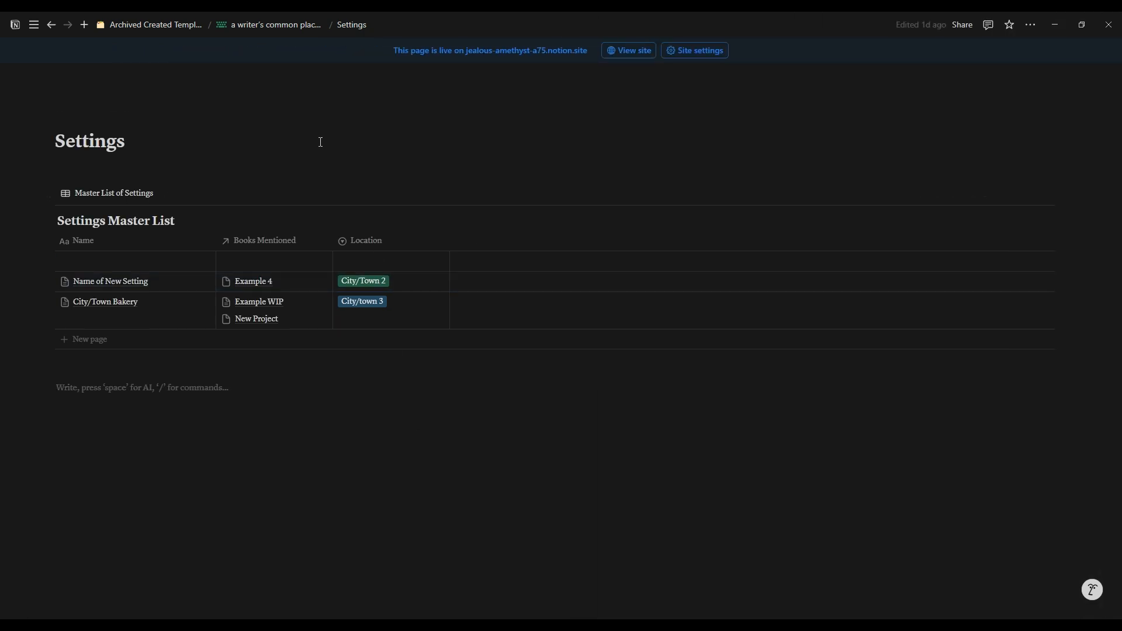
Step: Open the Word Count Tracker from the dashboard and look through its All Logs, Today, This Week, This Month and This Year views
left_click(273, 30)
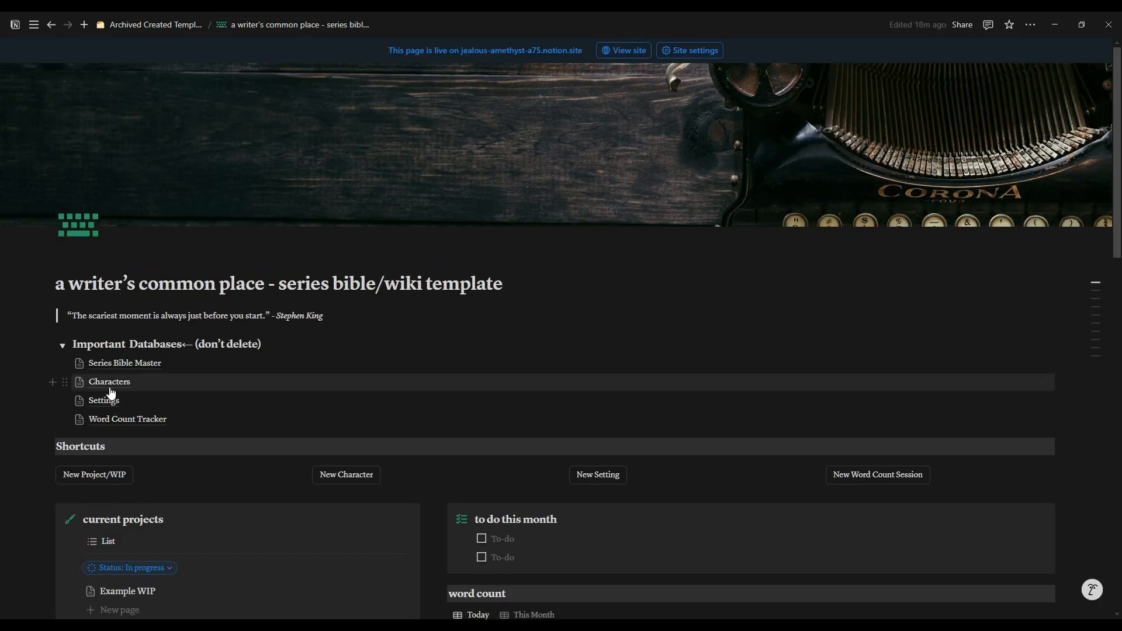
left_click(126, 423)
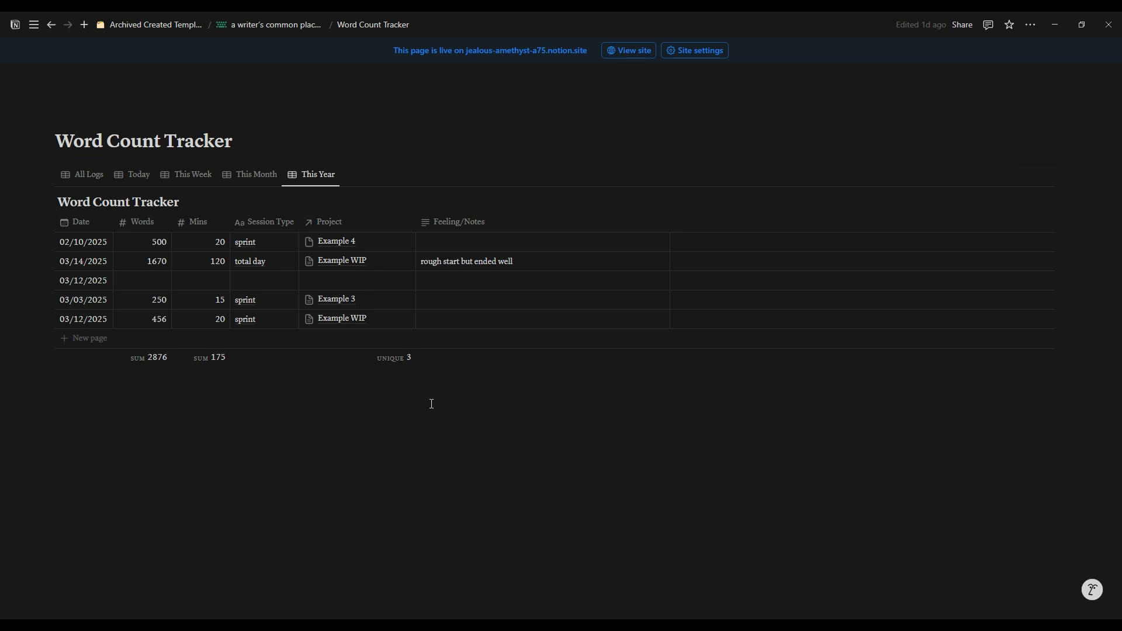
left_click(88, 175)
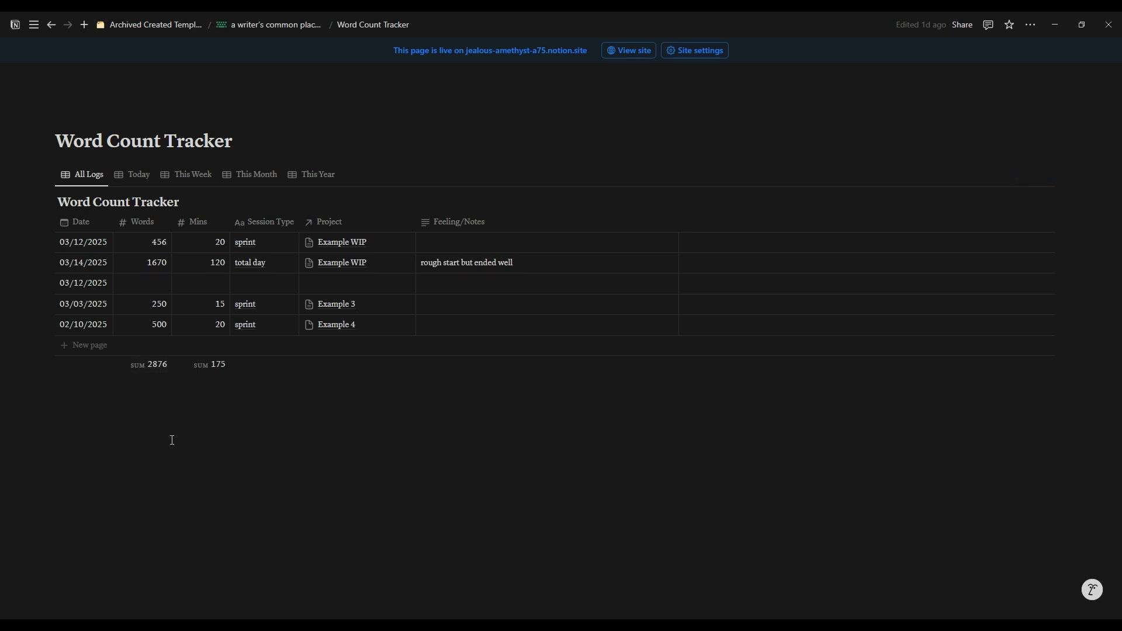
left_click(136, 183)
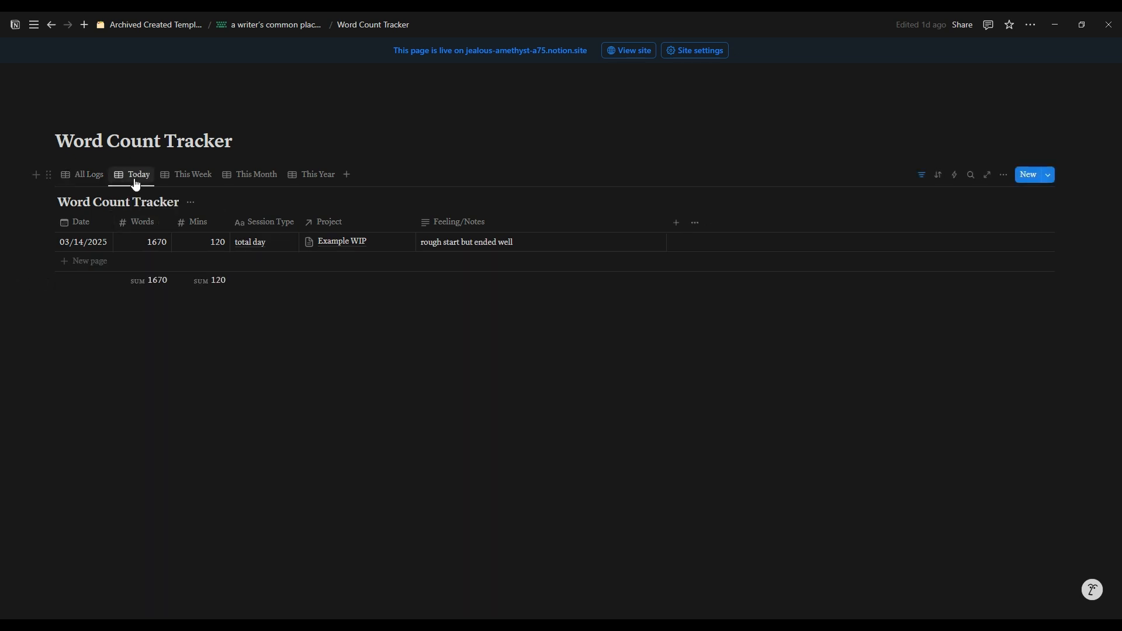
left_click(175, 176)
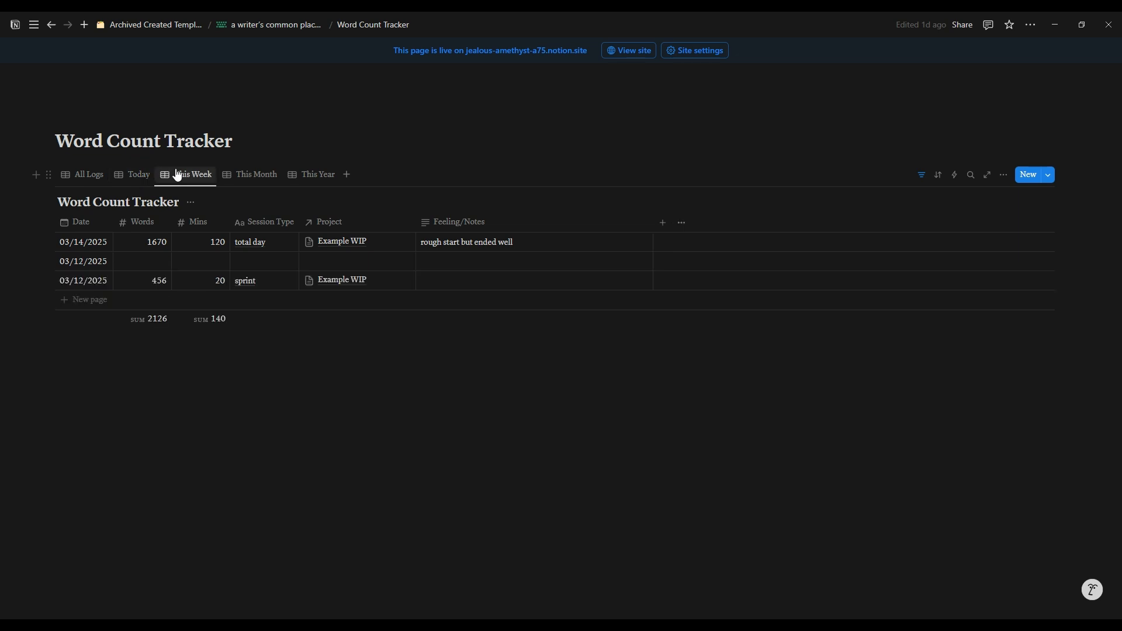
left_click(253, 179)
left_click(305, 179)
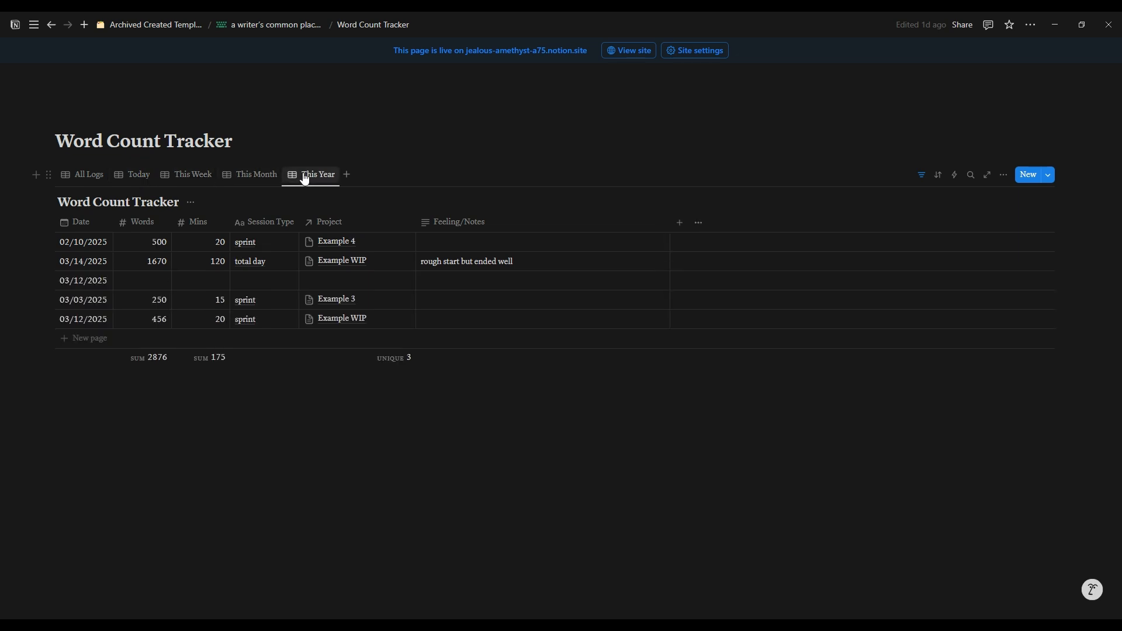
Step: Try Past and Next as the relative date filter in the tracker's This Year view, and restore it to This year
left_click(922, 177)
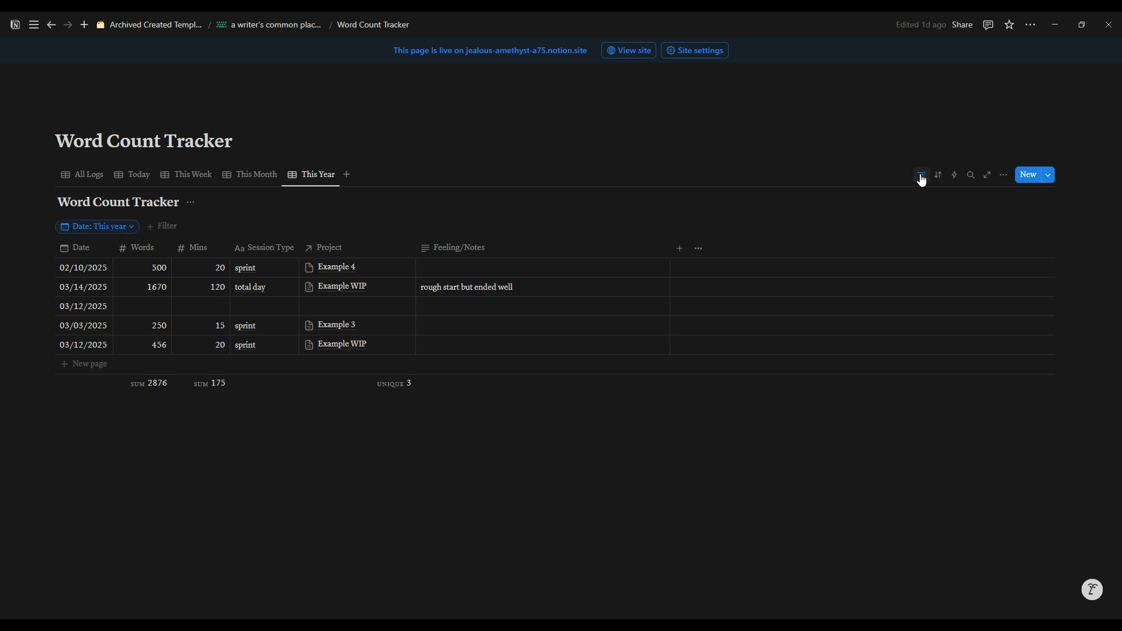
left_click(132, 232)
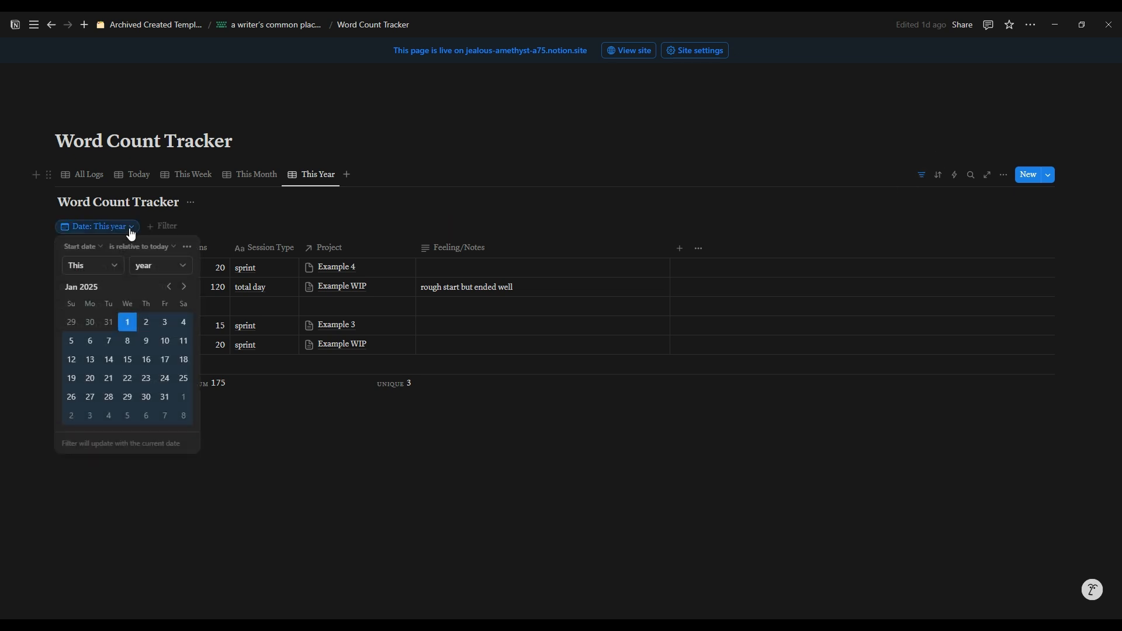
left_click(156, 268)
left_click(100, 262)
left_click(100, 262)
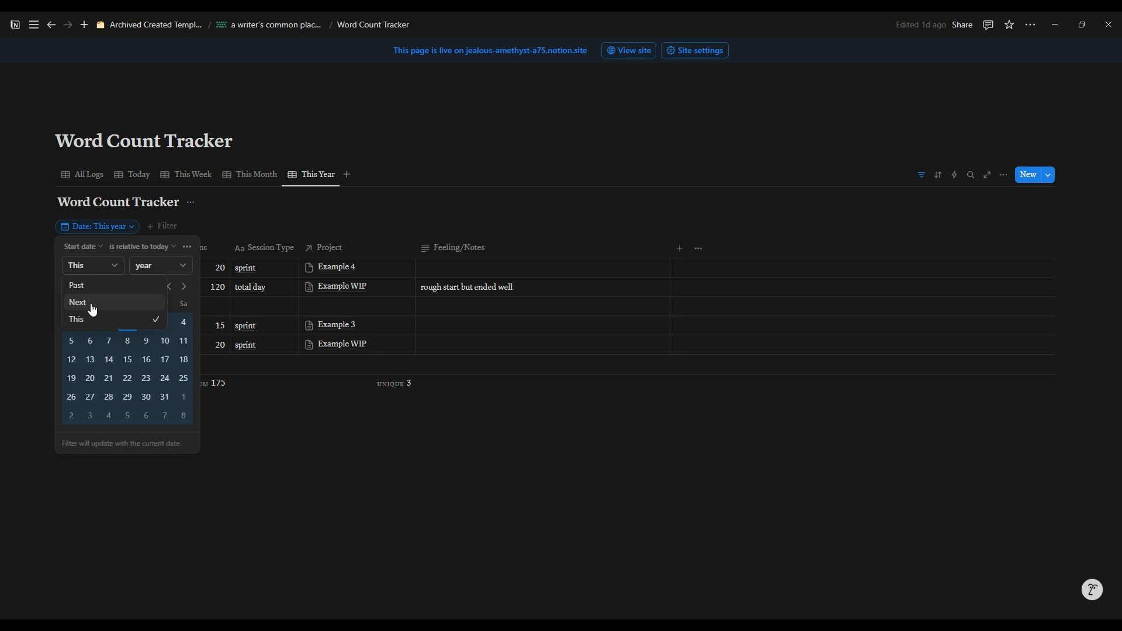
left_click(91, 288)
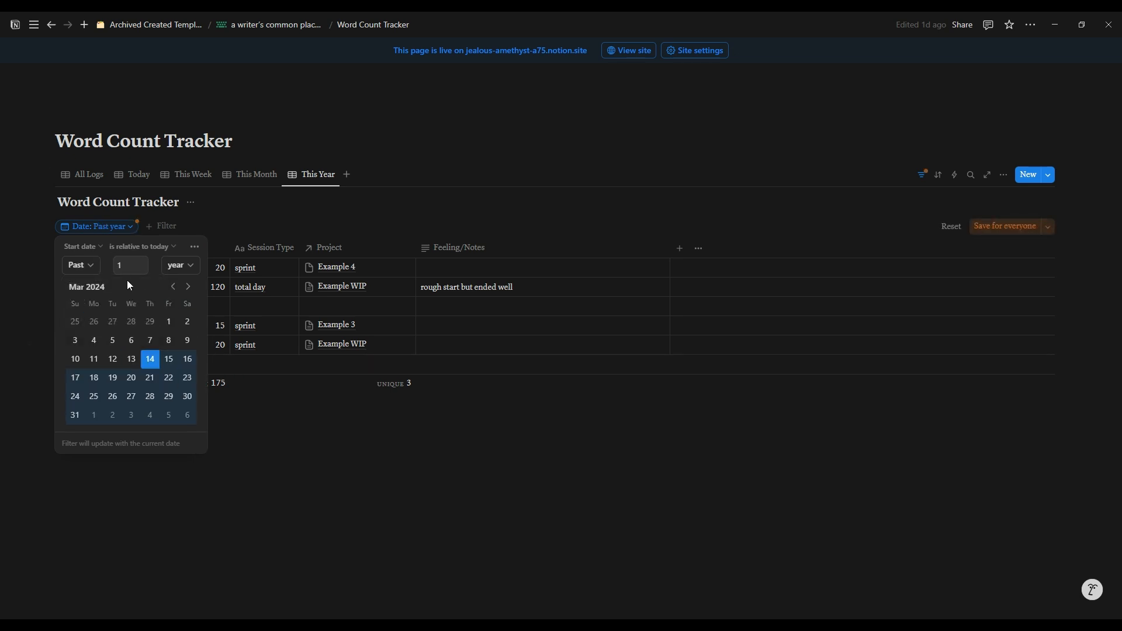
left_click(84, 269)
left_click(79, 302)
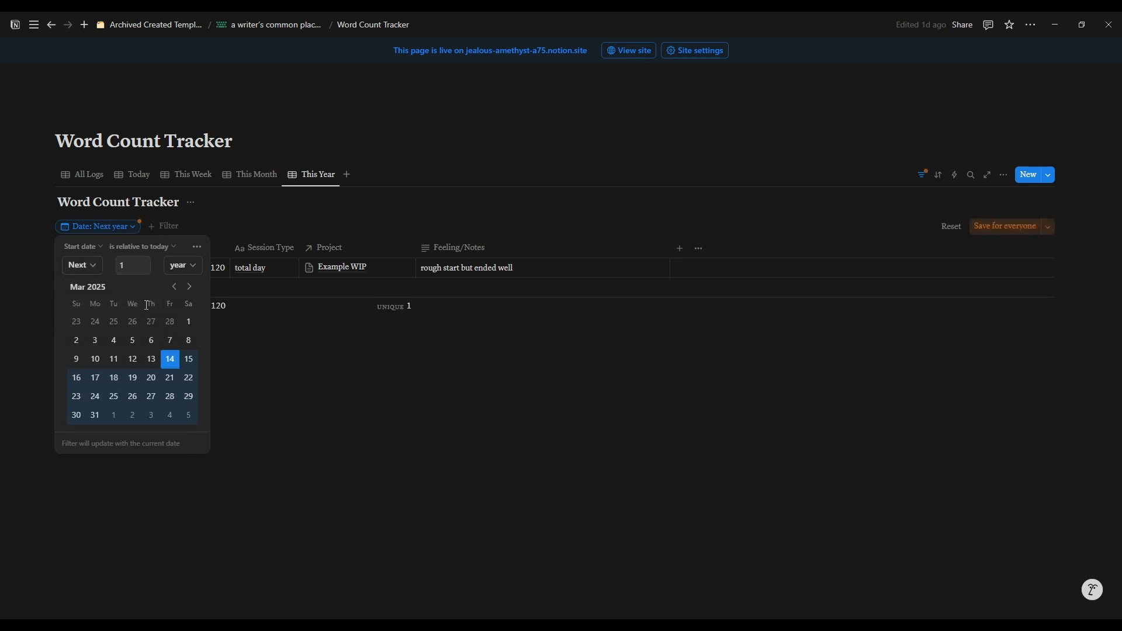
left_click(90, 267)
left_click(90, 321)
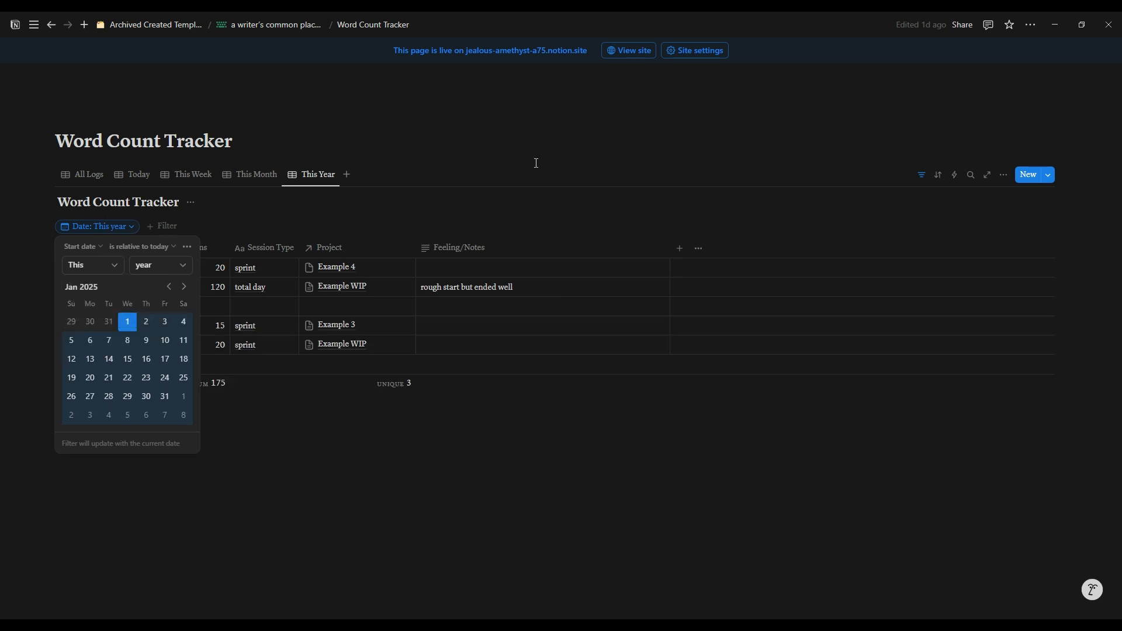
left_click(536, 163)
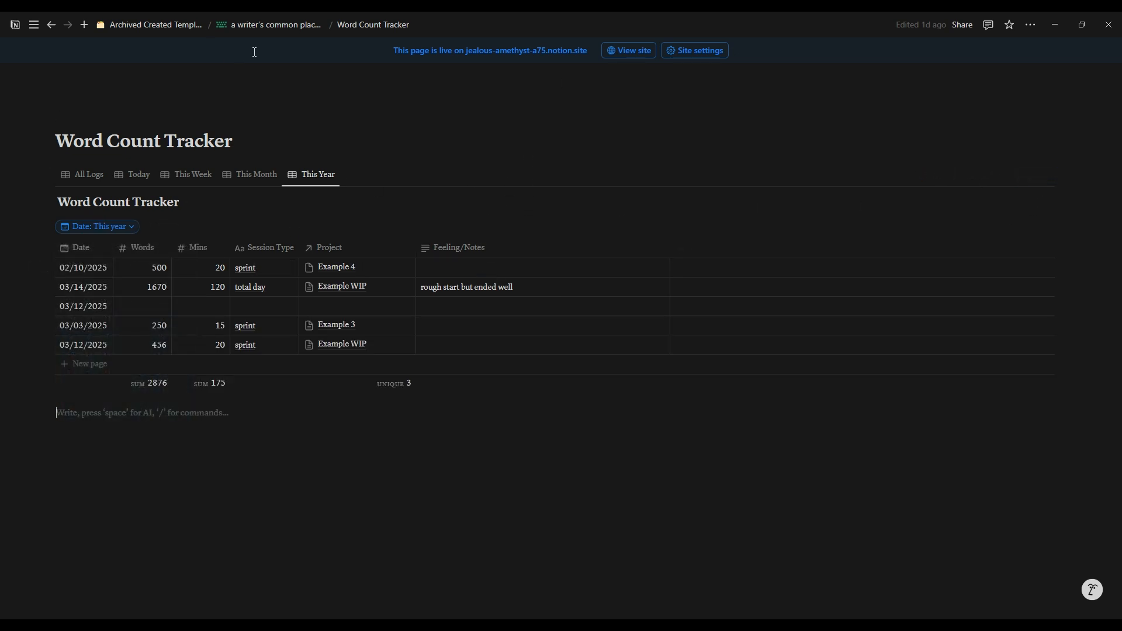
Step: Return to the template dashboard and look over its sections, viewing the Kanban Board of Projects by tropes
left_click(266, 25)
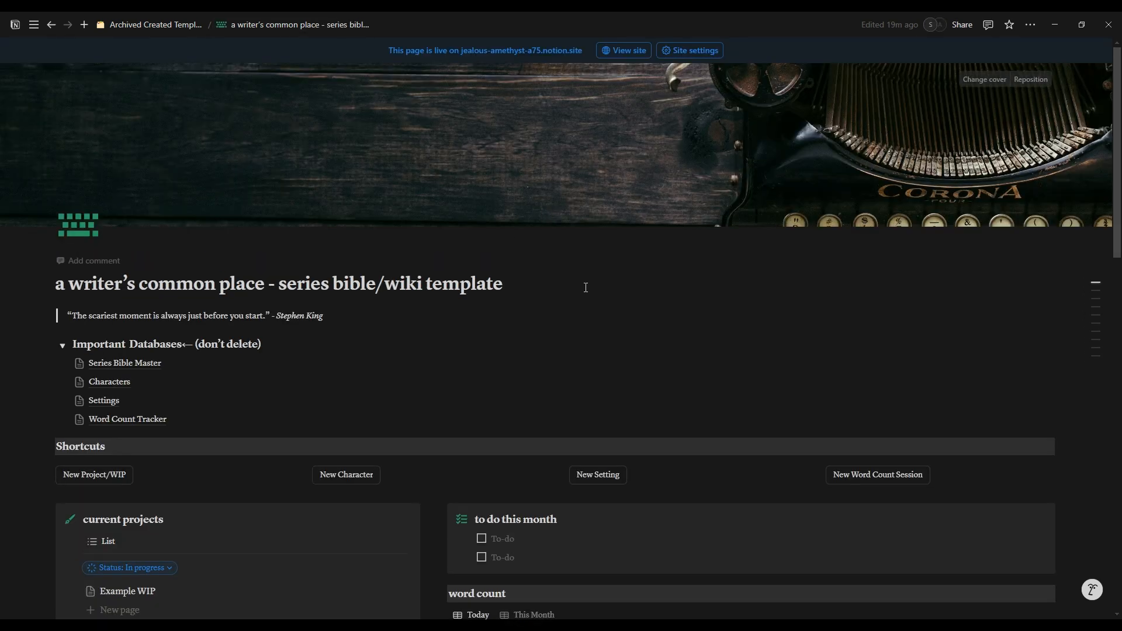
scroll(567, 321, "down", 4)
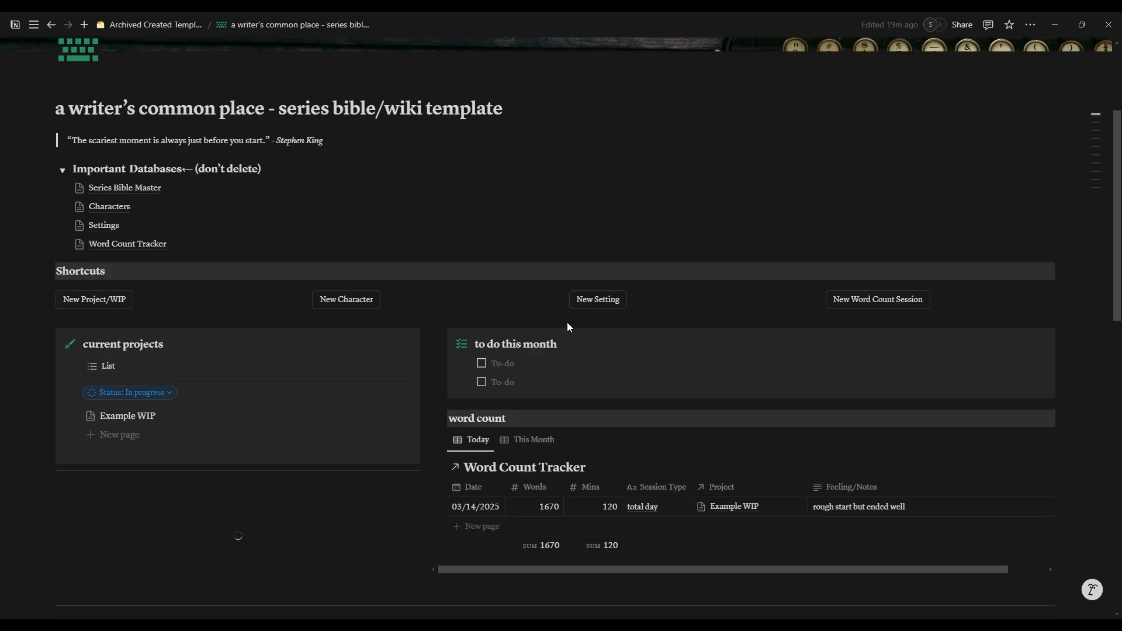
scroll(569, 322, "down", 9)
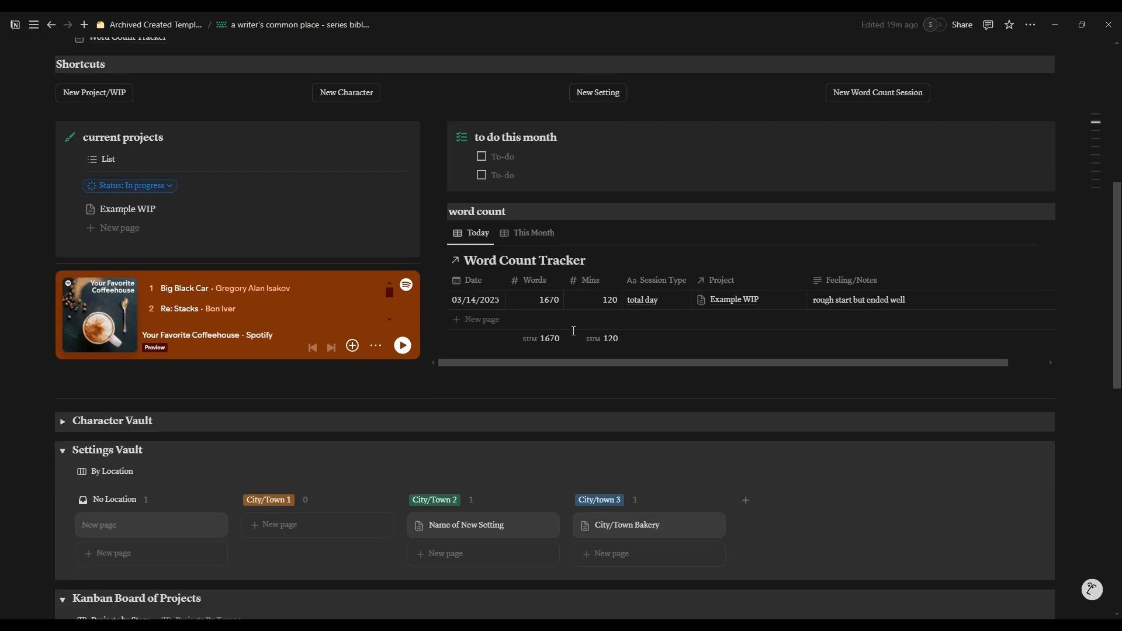
scroll(602, 356, "up", 4)
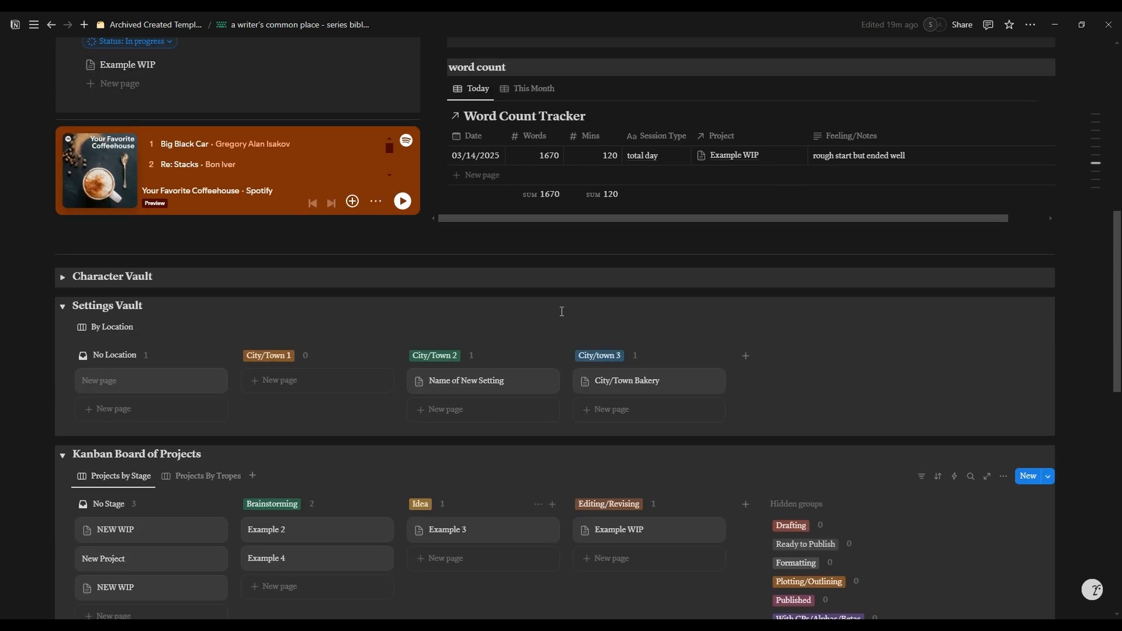
scroll(556, 331, "down", 5)
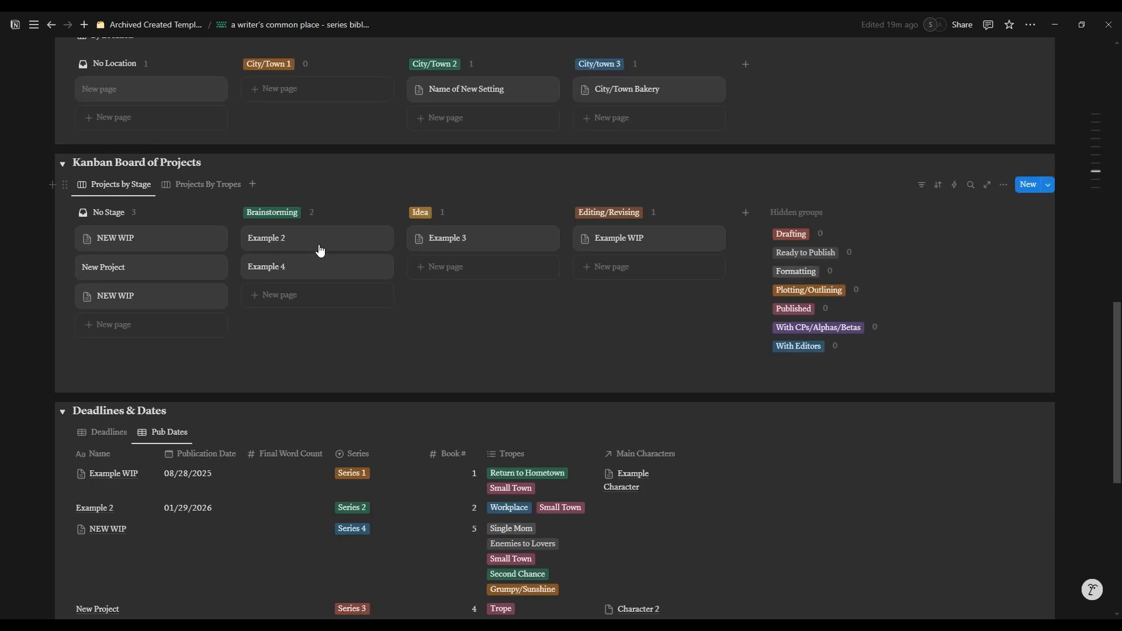
left_click(224, 192)
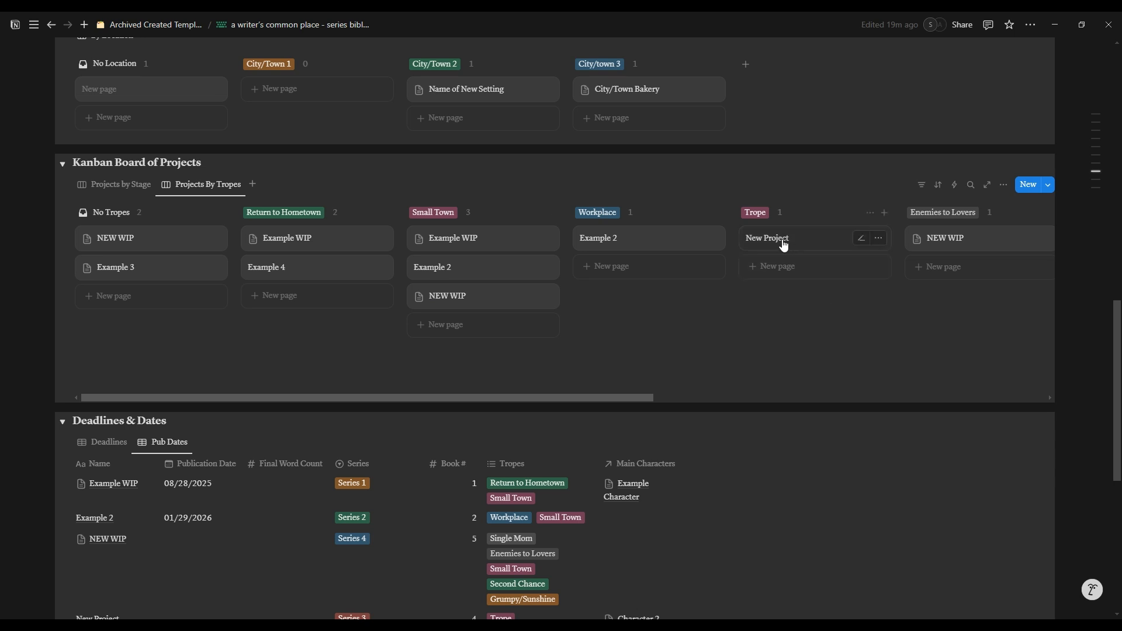
mouse_move(515, 396)
left_mouse_down()
mouse_move(865, 403)
mouse_move(511, 398)
left_mouse_up()
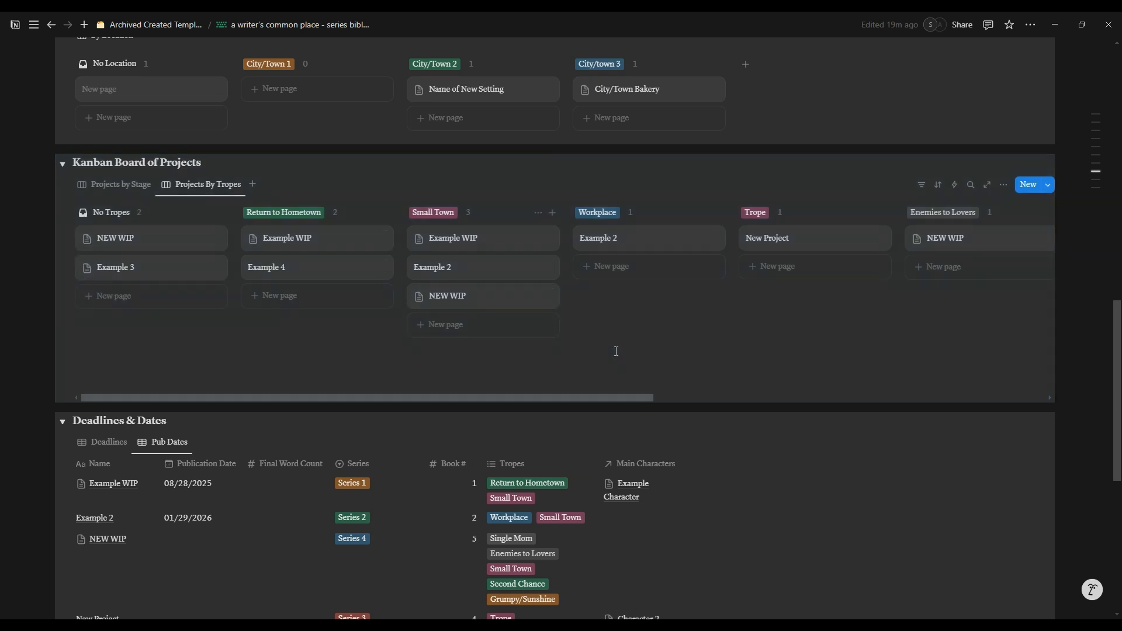
Step: Open the Contemporary Romance World page under the favorite thewritingroom and look over its dashboard sections
mouse_move(35, 26)
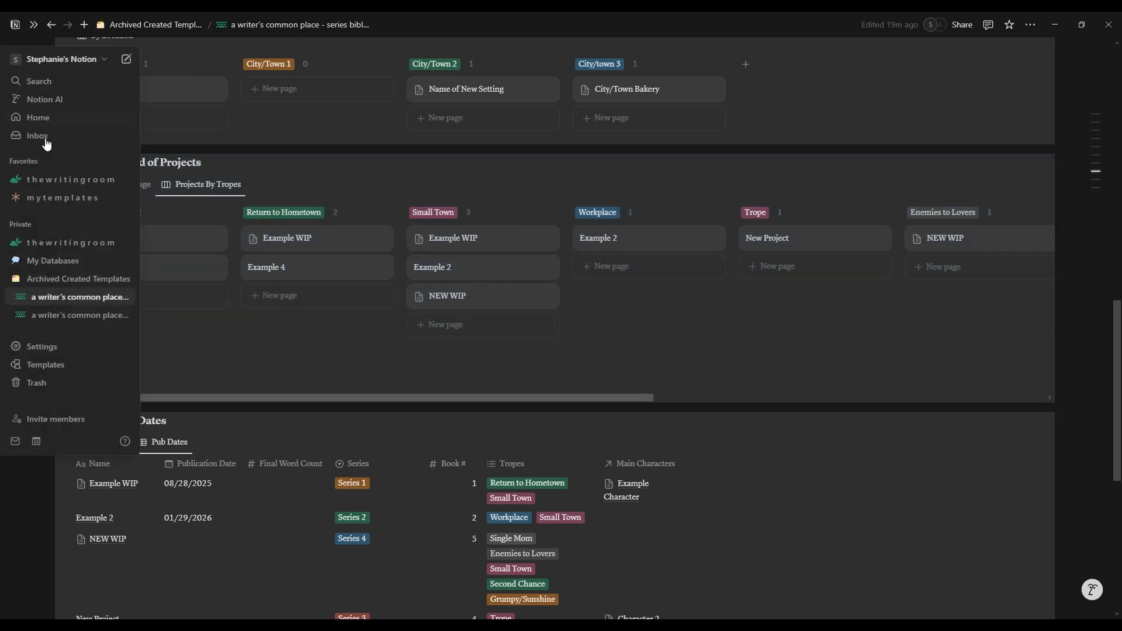
left_click(19, 181)
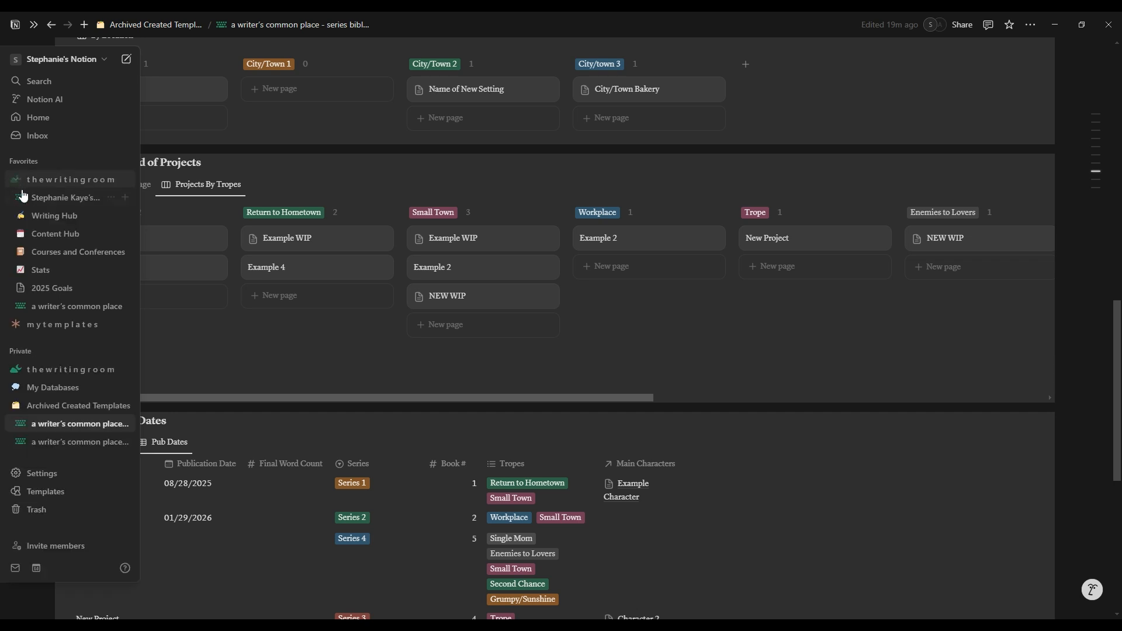
left_click(41, 199)
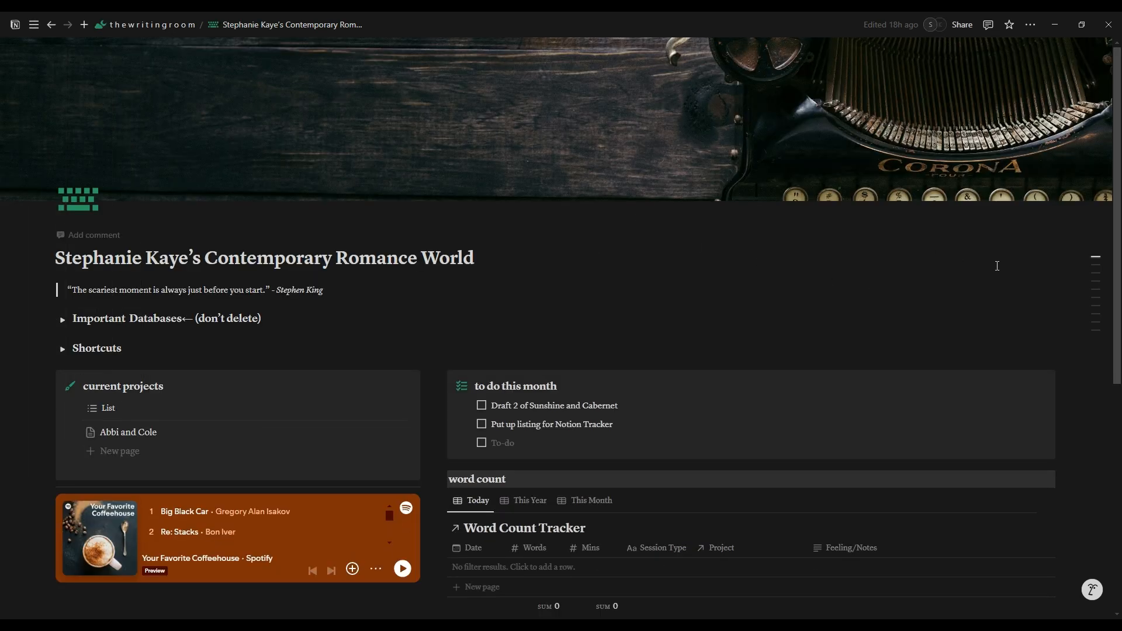
scroll(491, 216, "down", 2)
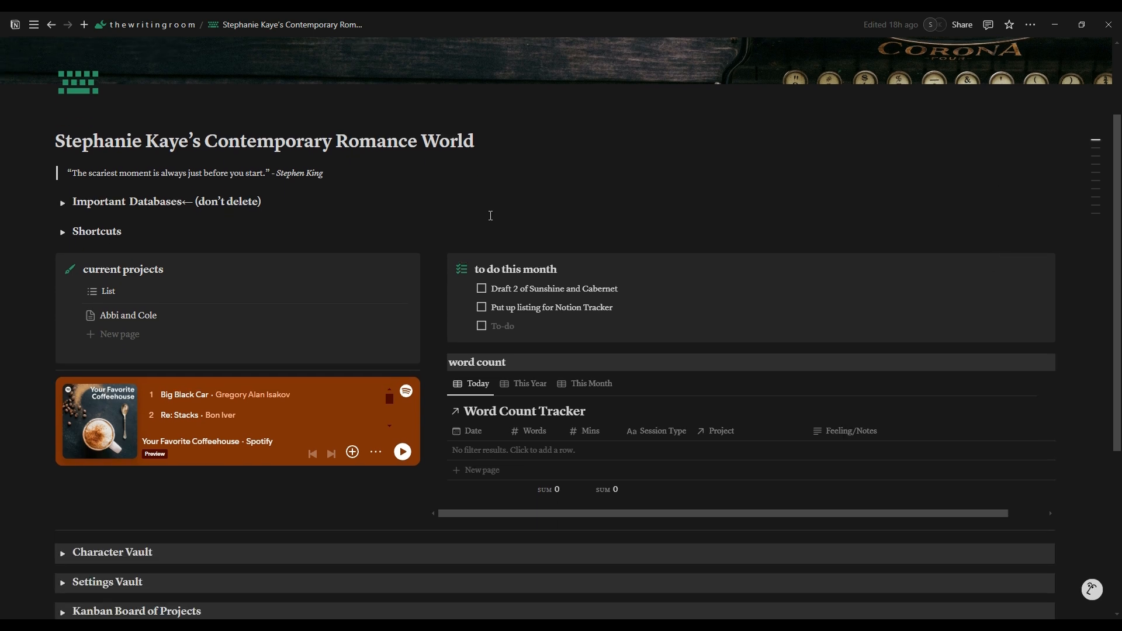
scroll(291, 291, "down", 2)
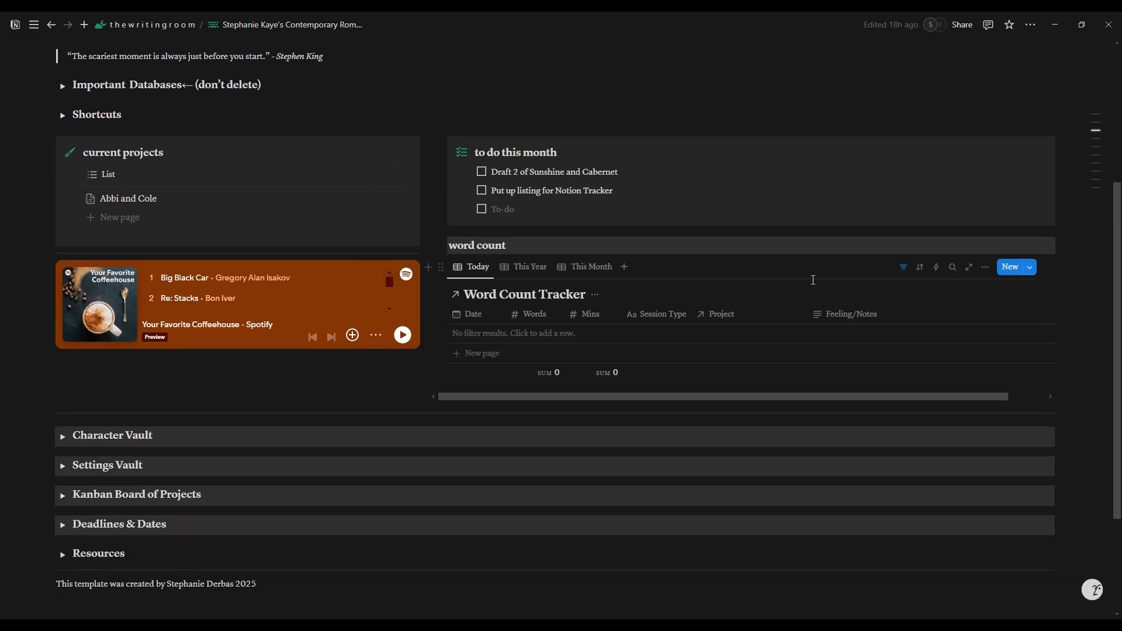
scroll(596, 271, "down", 2)
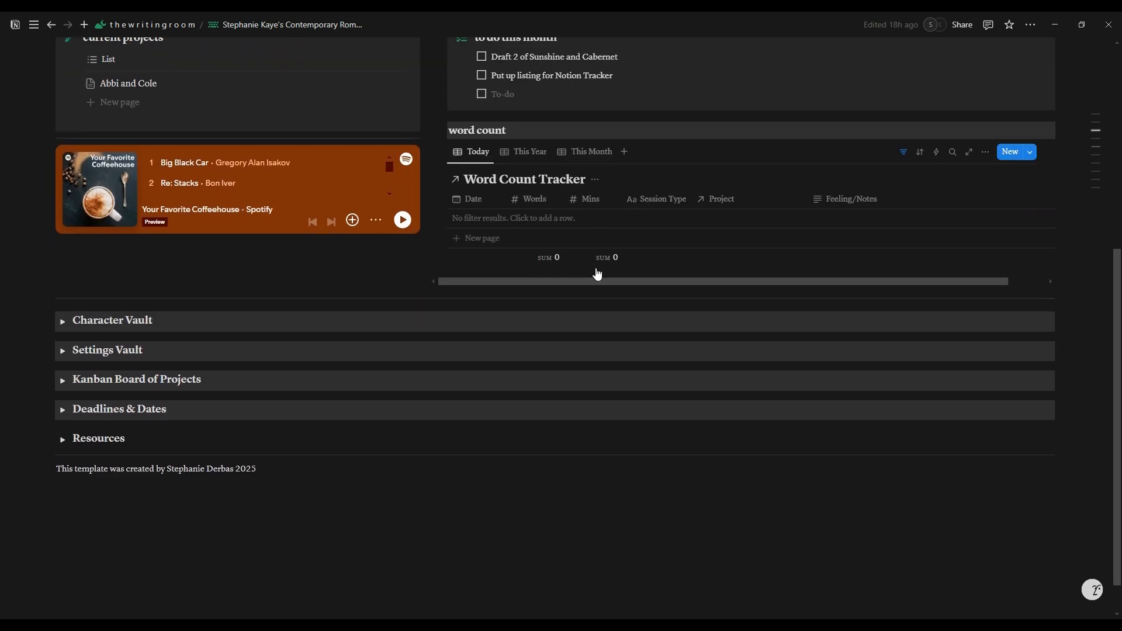
Step: Expand the Character Vault and the Settings Vault in turn to view their entries, collapsing each one again
left_click(63, 322)
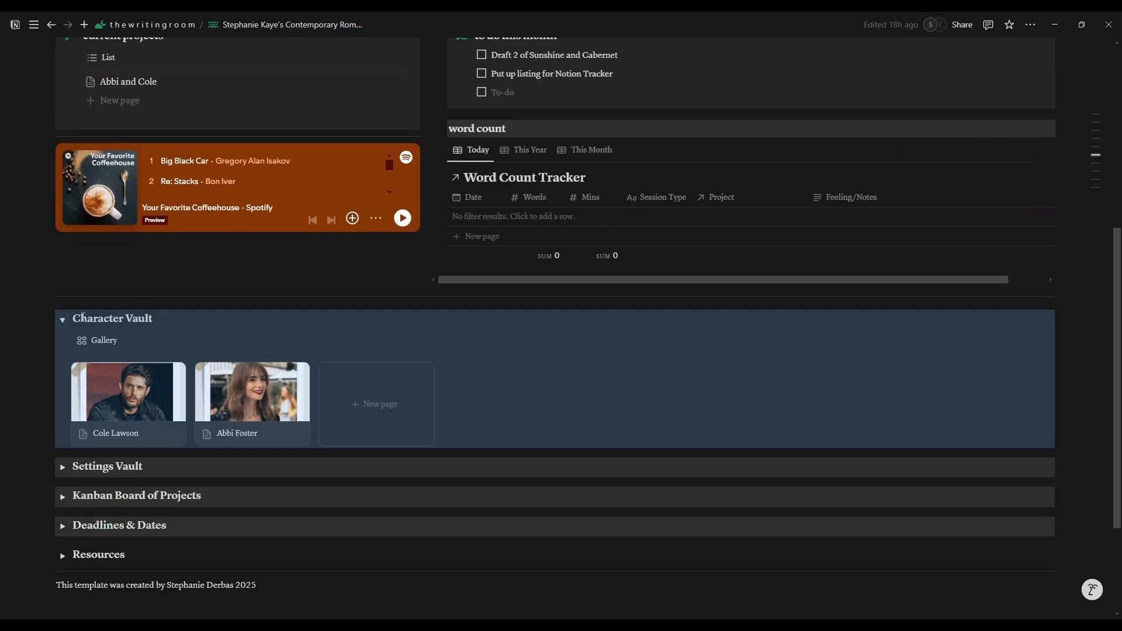
left_click(62, 320)
left_click(63, 350)
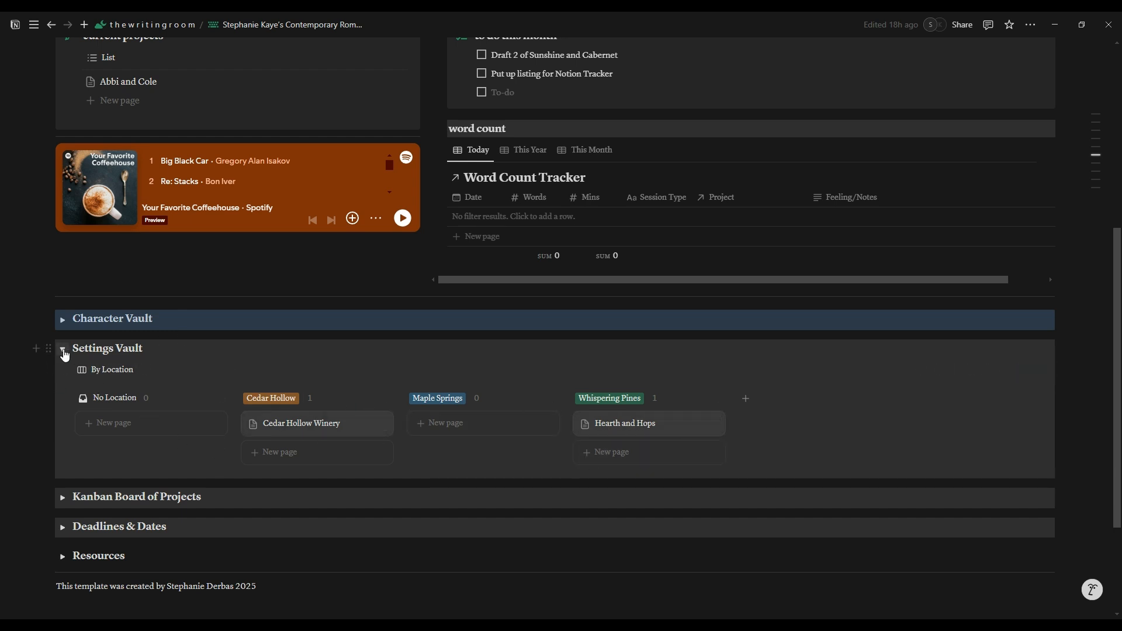
left_click(63, 350)
Step: Expand the Kanban Board of Projects, review it by stage, by tropes and by series, and collapse it
left_click(61, 379)
scroll(312, 433, "down", 2)
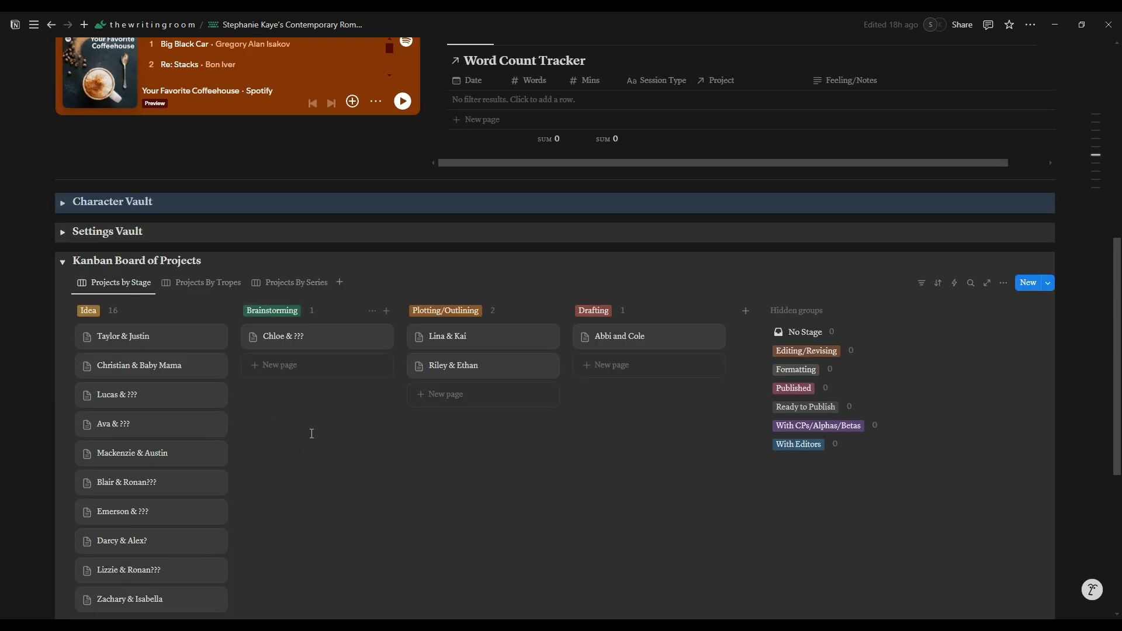
scroll(312, 434, "down", 2)
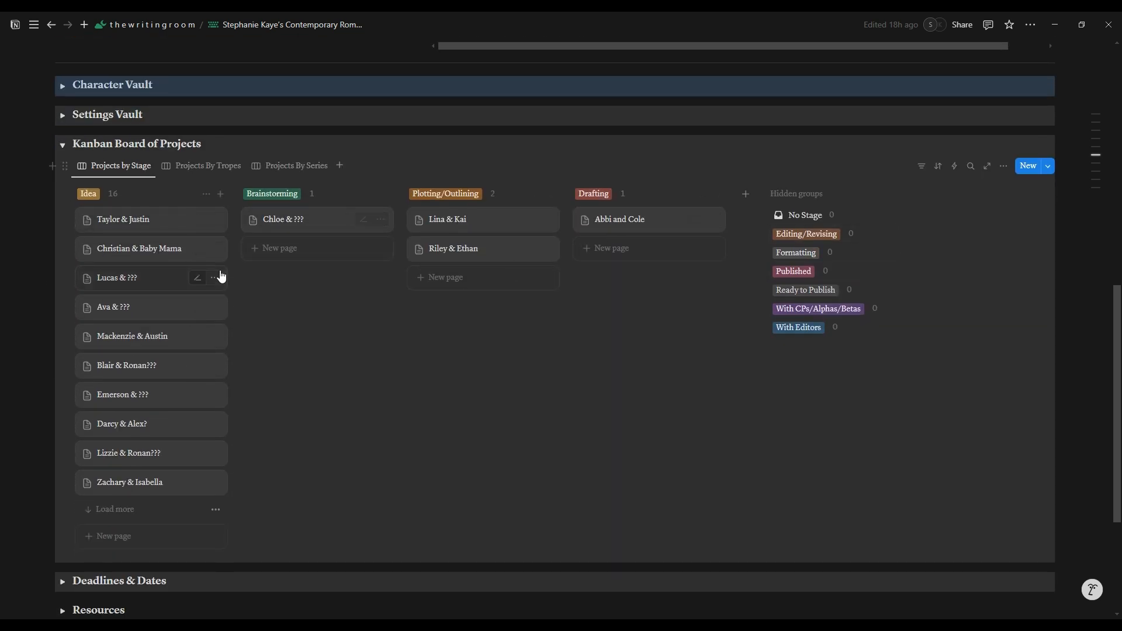
left_click(201, 166)
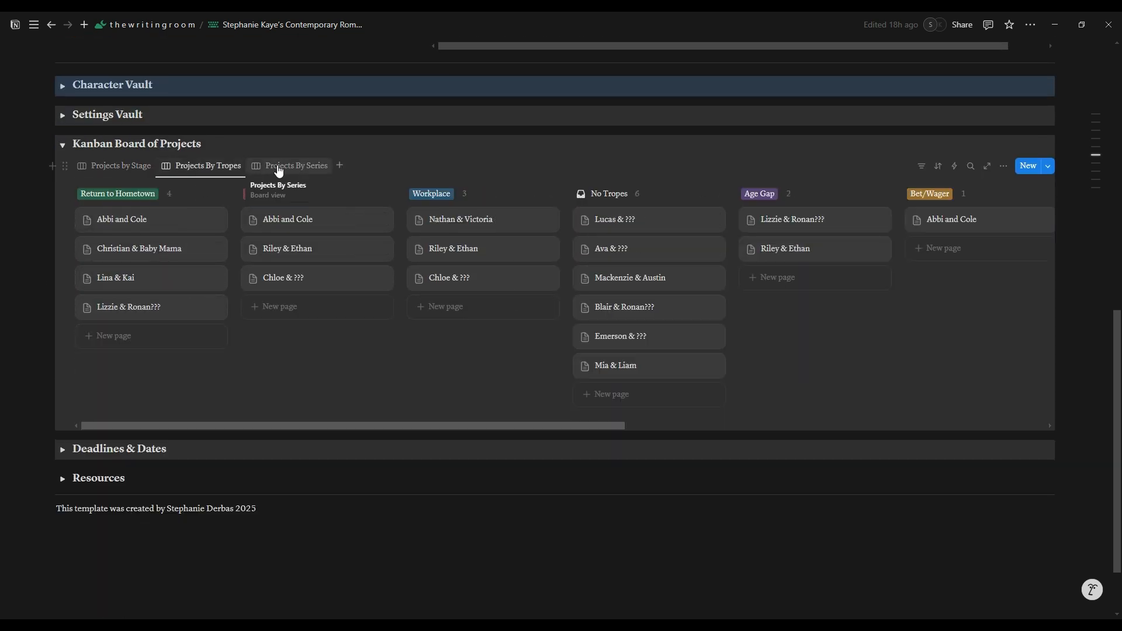
left_click(279, 168)
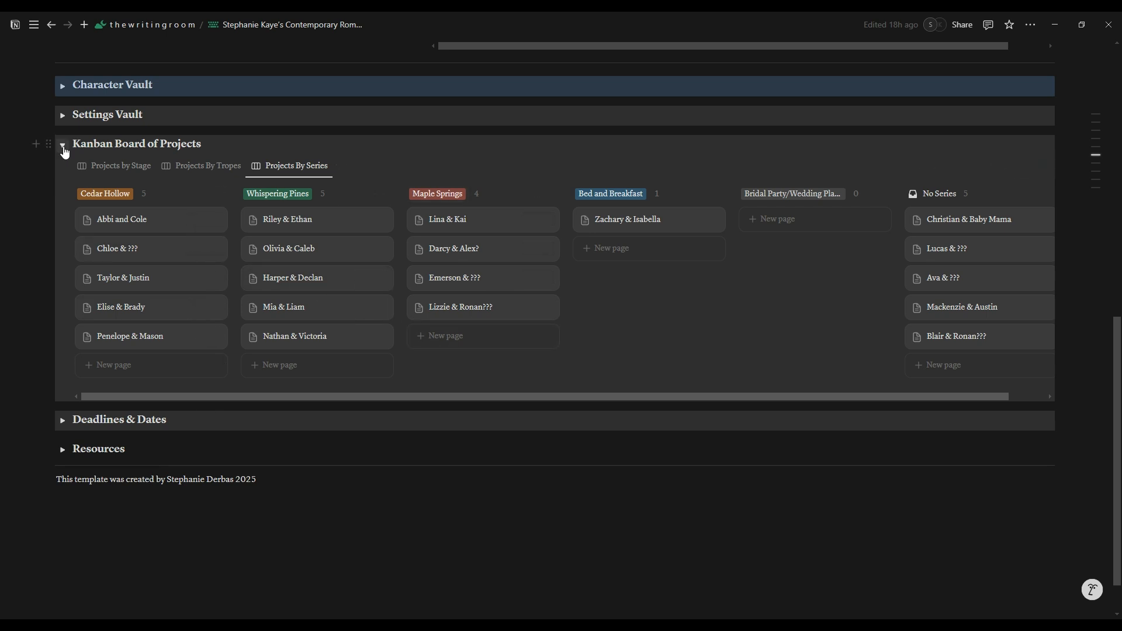
left_click(64, 148)
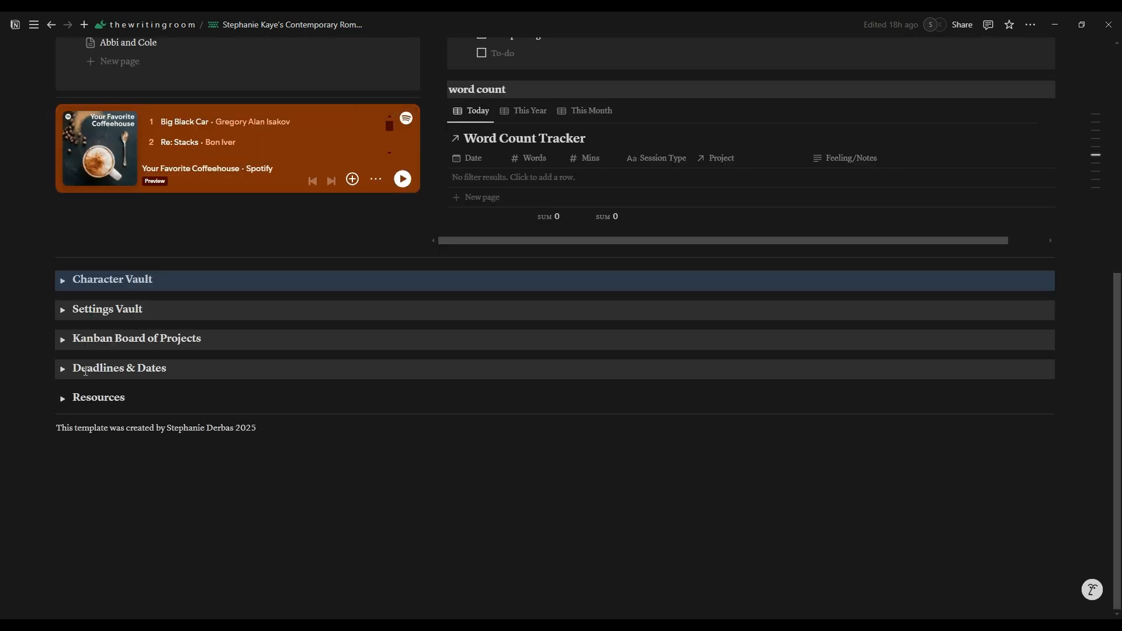
Step: Expand Deadlines & Dates, check its Deadlines and Pub Dates views, and collapse the section
left_click(64, 373)
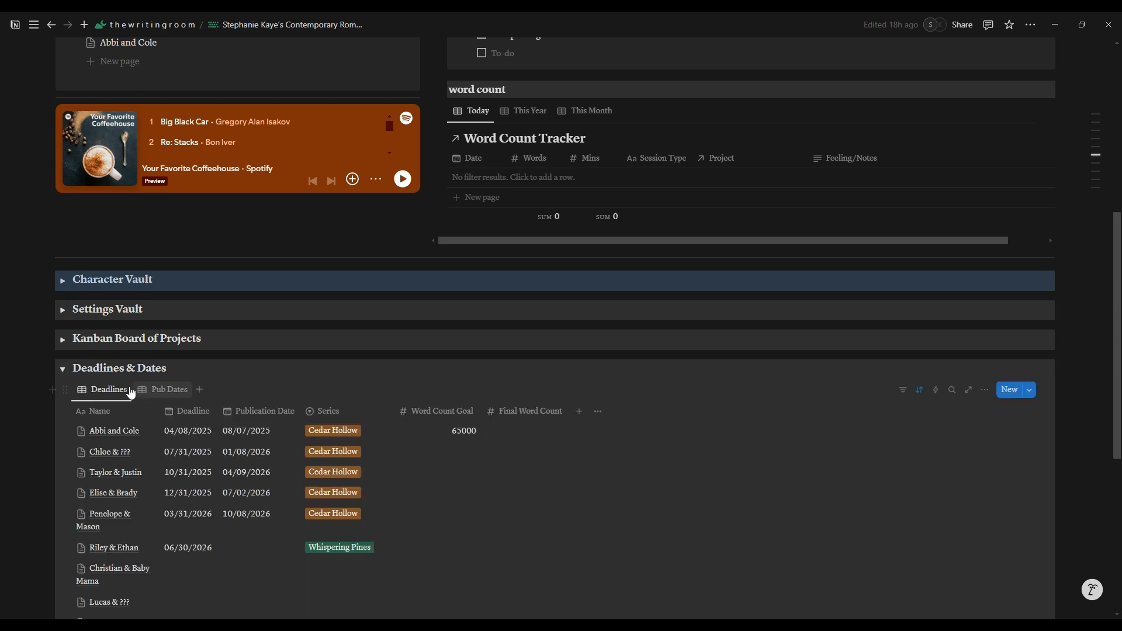
scroll(138, 394, "down", 3)
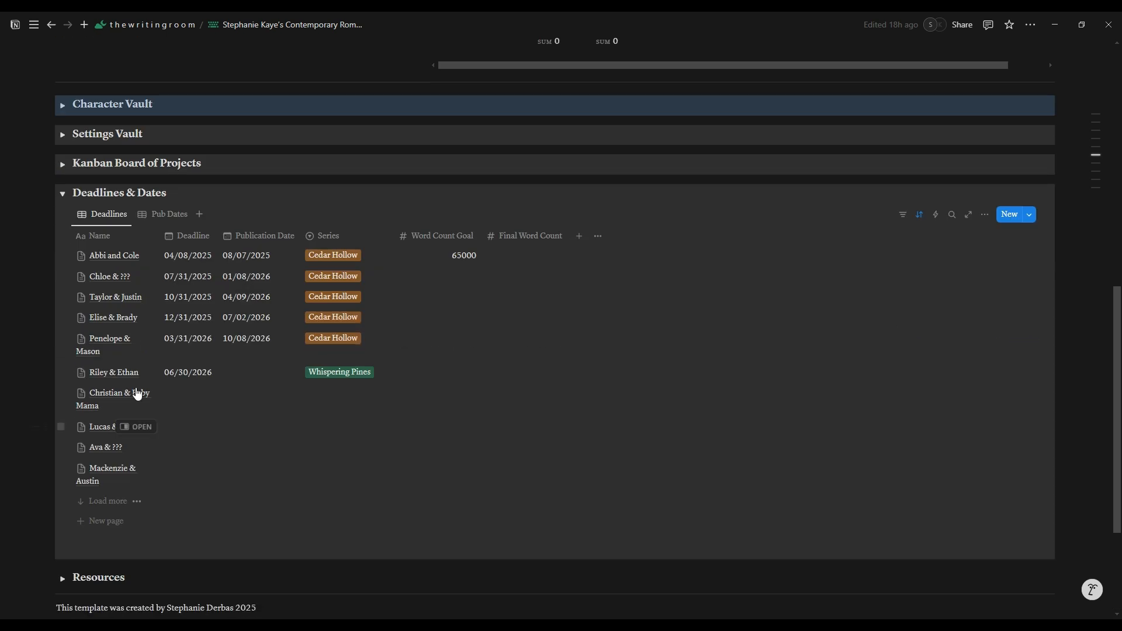
left_click(159, 222)
left_click(111, 217)
left_click(62, 193)
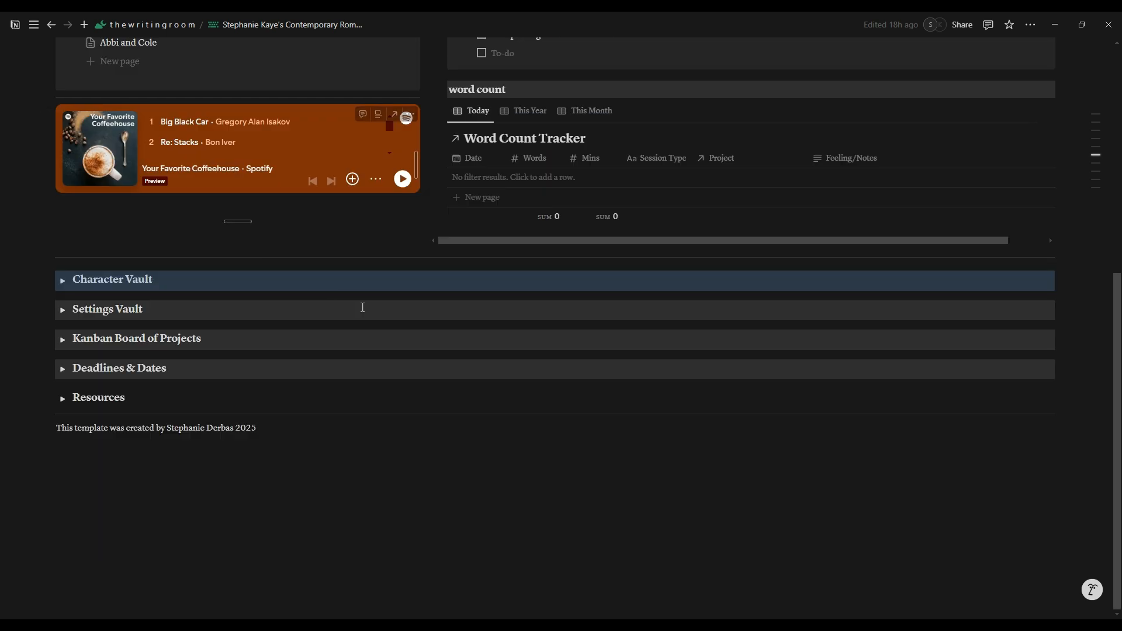
Step: Review the logged sessions in the dashboard's word count section using its This Year and This Month views
scroll(466, 385, "up", 6)
scroll(466, 388, "down", 3)
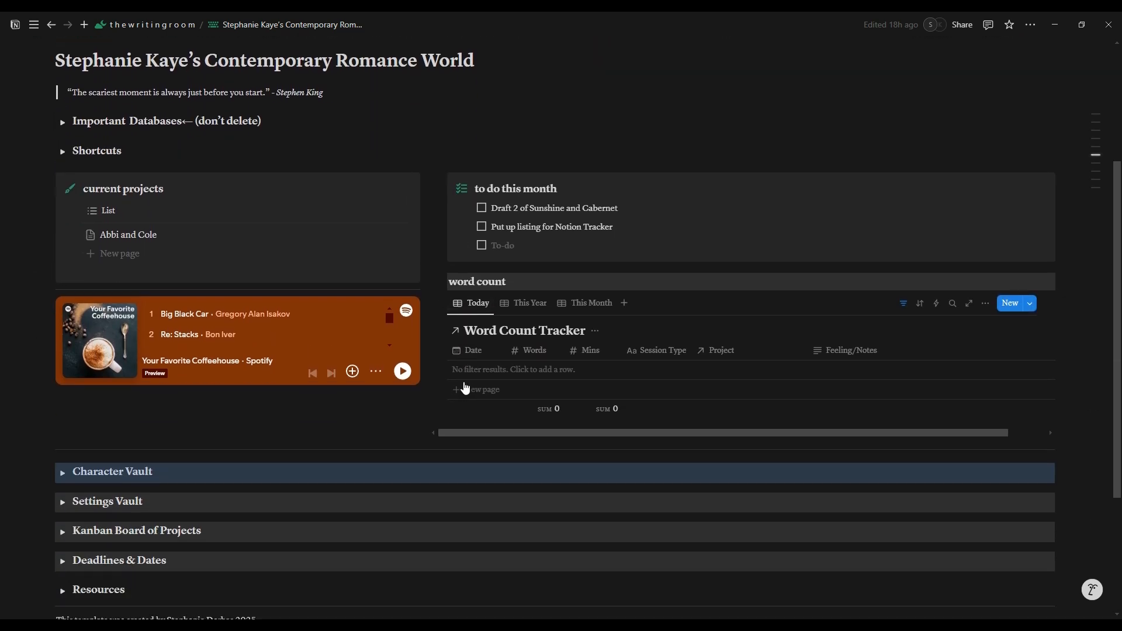
scroll(466, 389, "down", 1)
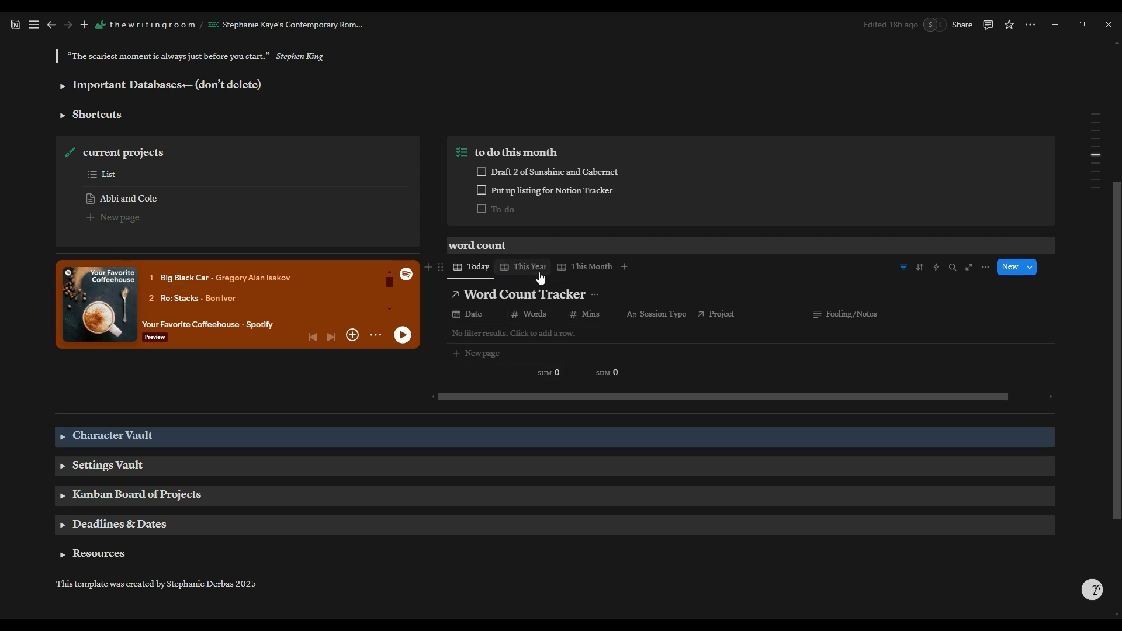
left_click(541, 273)
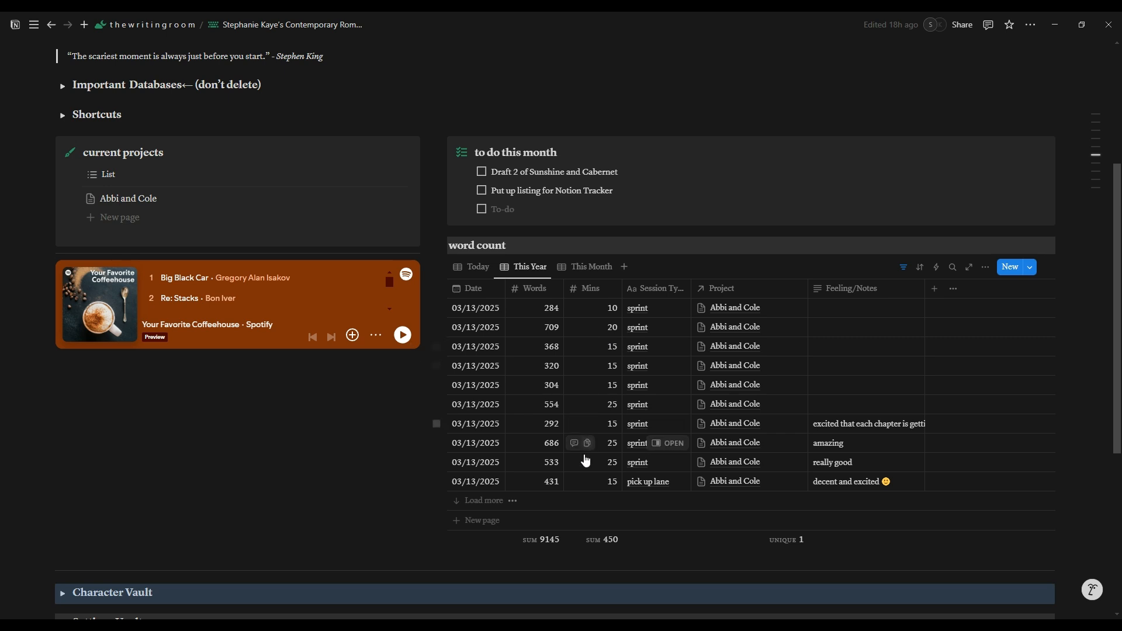
left_click(589, 267)
scroll(760, 355, "down", 3)
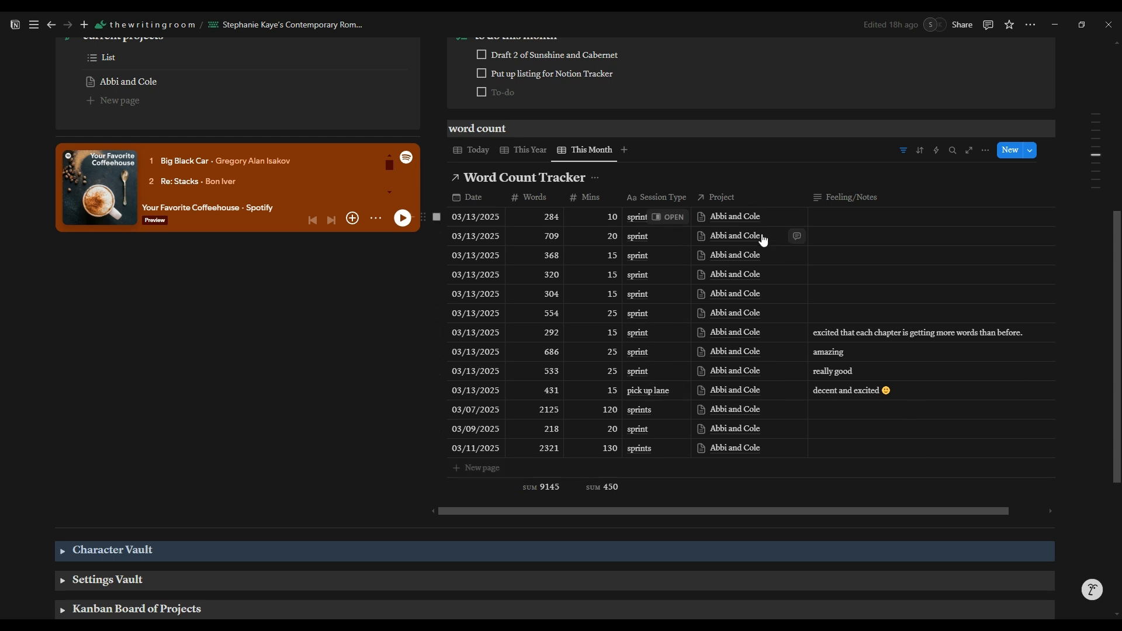
scroll(486, 250, "up", 6)
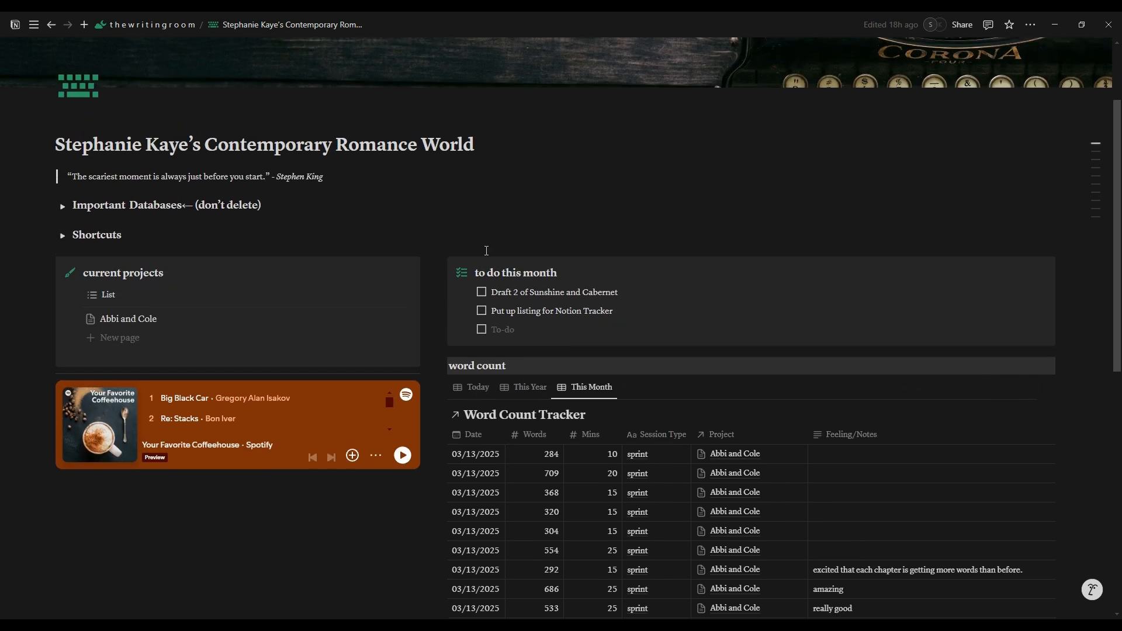
scroll(486, 250, "up", 2)
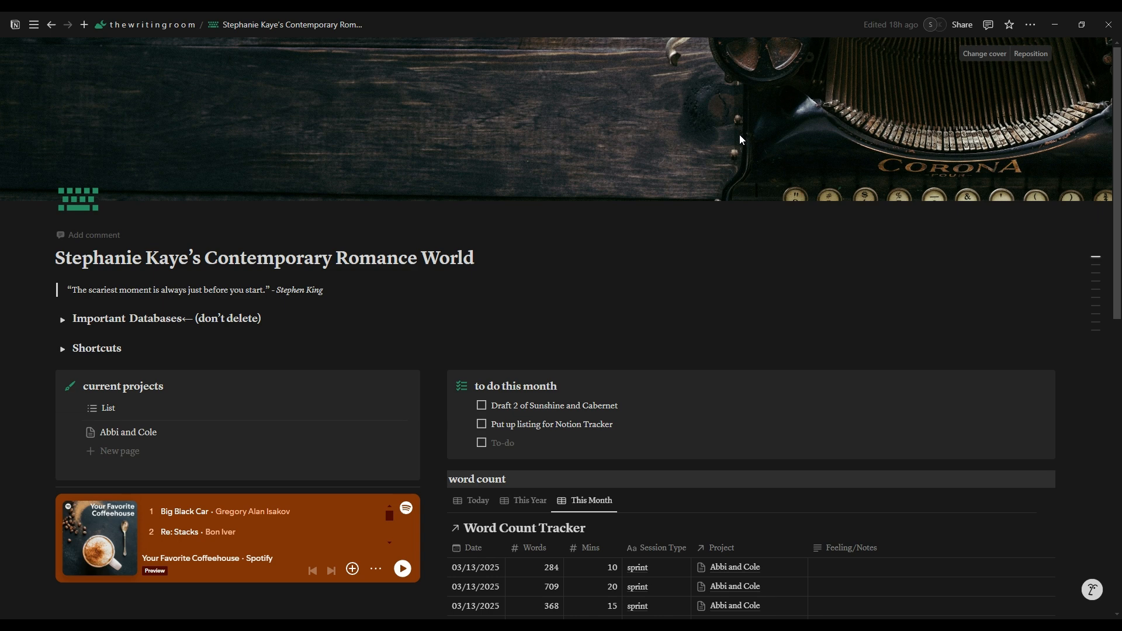
Step: Reopen the writer's common place series bible template page from Archived Created Templates
mouse_move(32, 33)
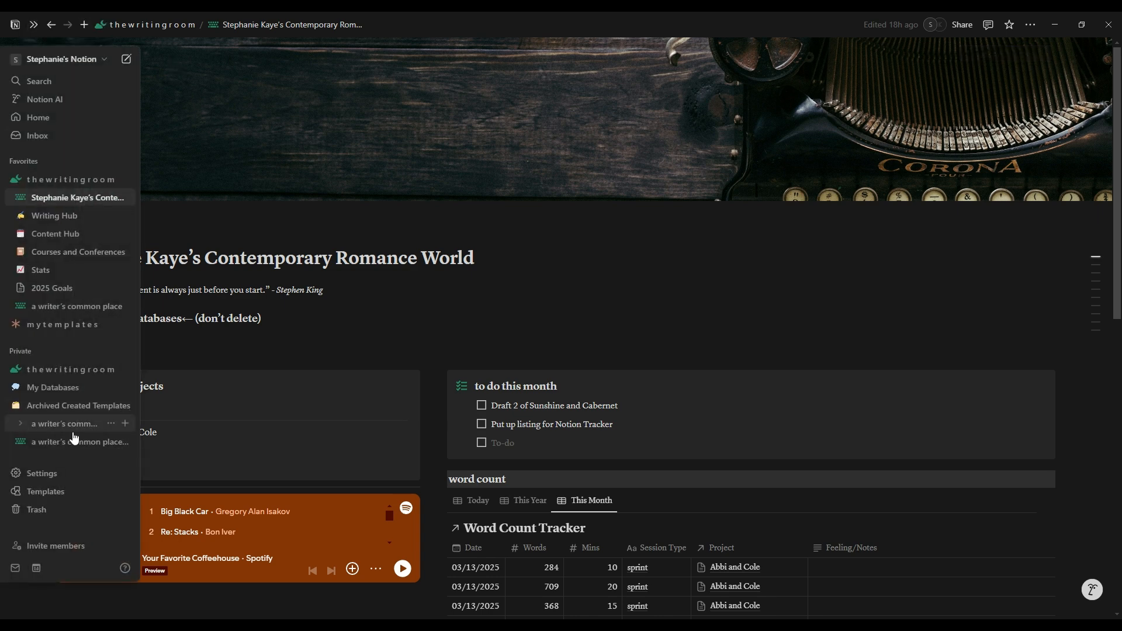
left_click(15, 406)
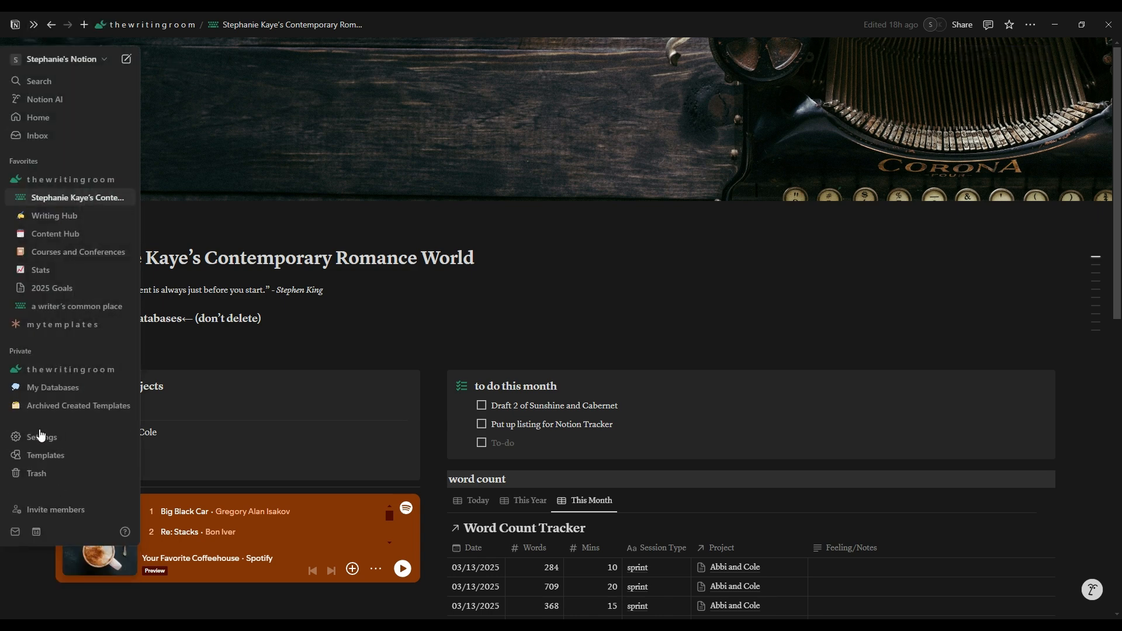
left_click(16, 406)
left_click(53, 424)
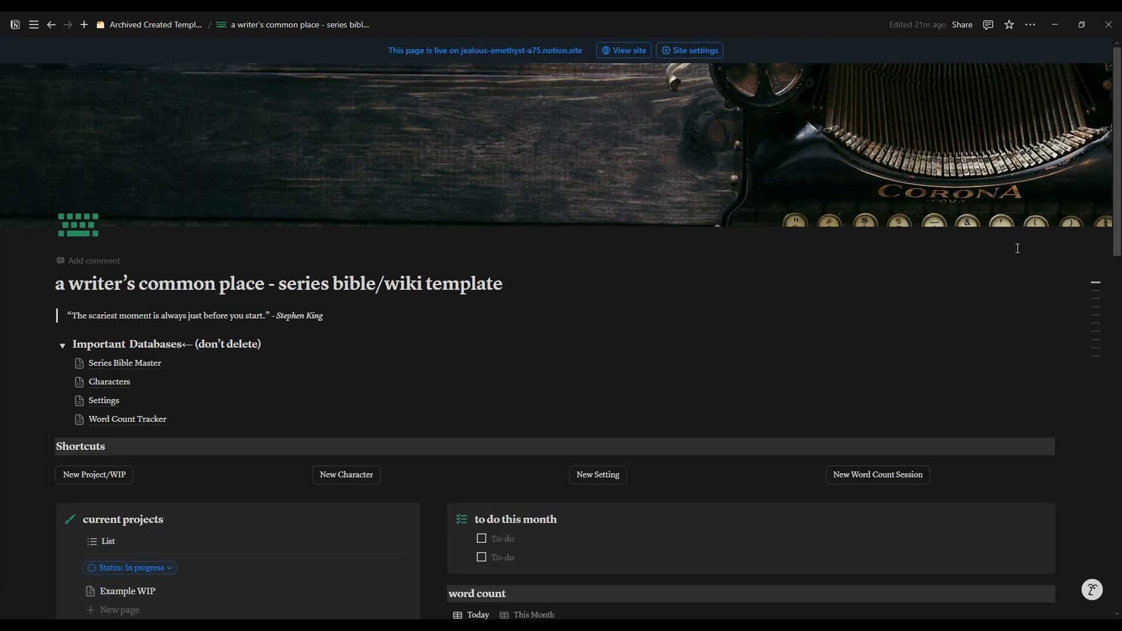